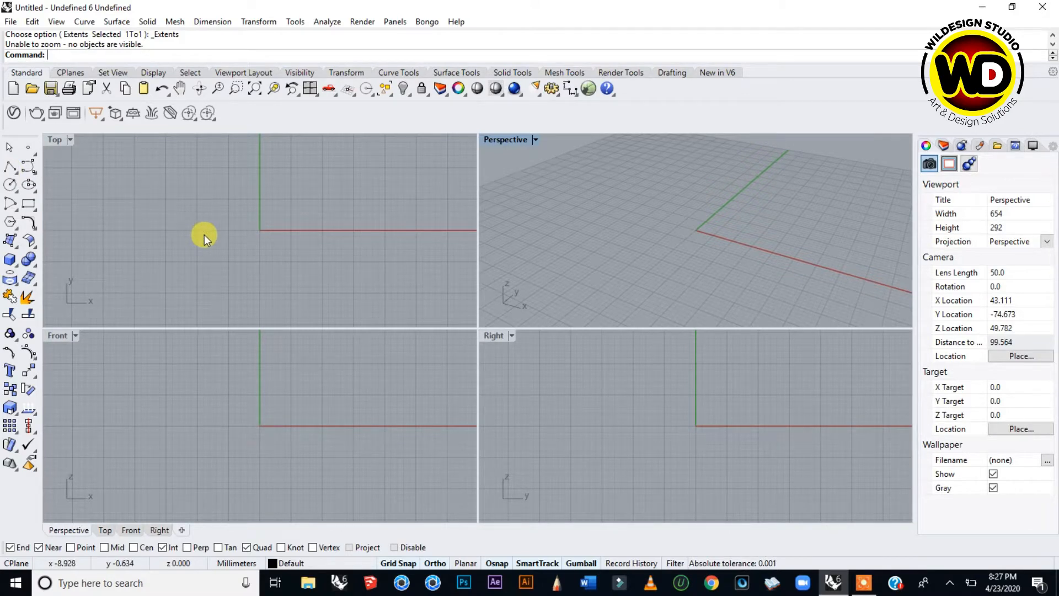
# - In a maximized Front view, draw a 20 mm horizontal polyline along the X axis, centred on the origin
pyautogui.doubleClick(63, 336)
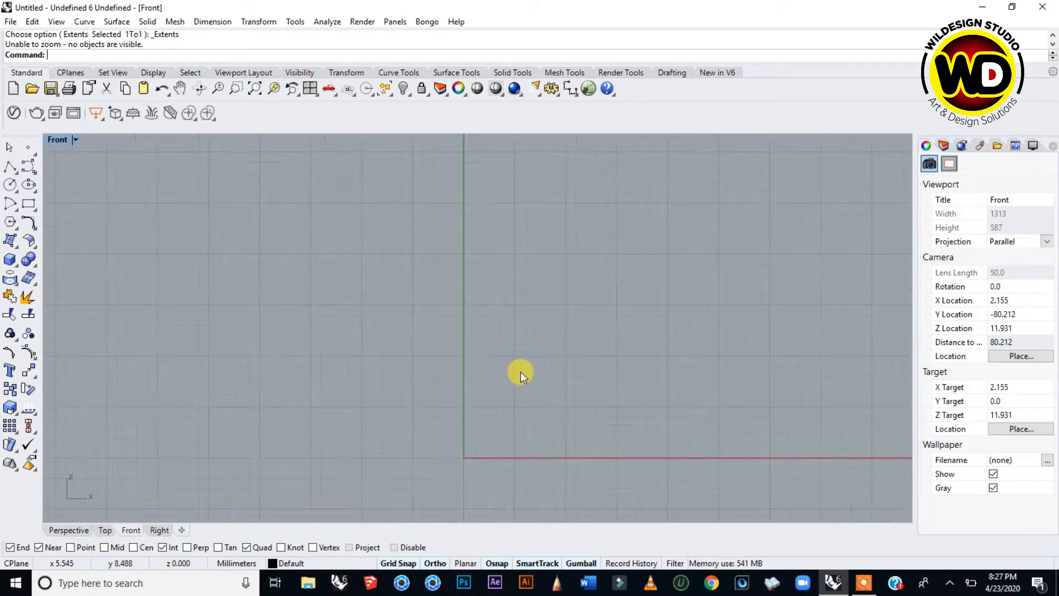
pyautogui.moveTo(535, 334); pyautogui.dragTo(490, 395, button='right')
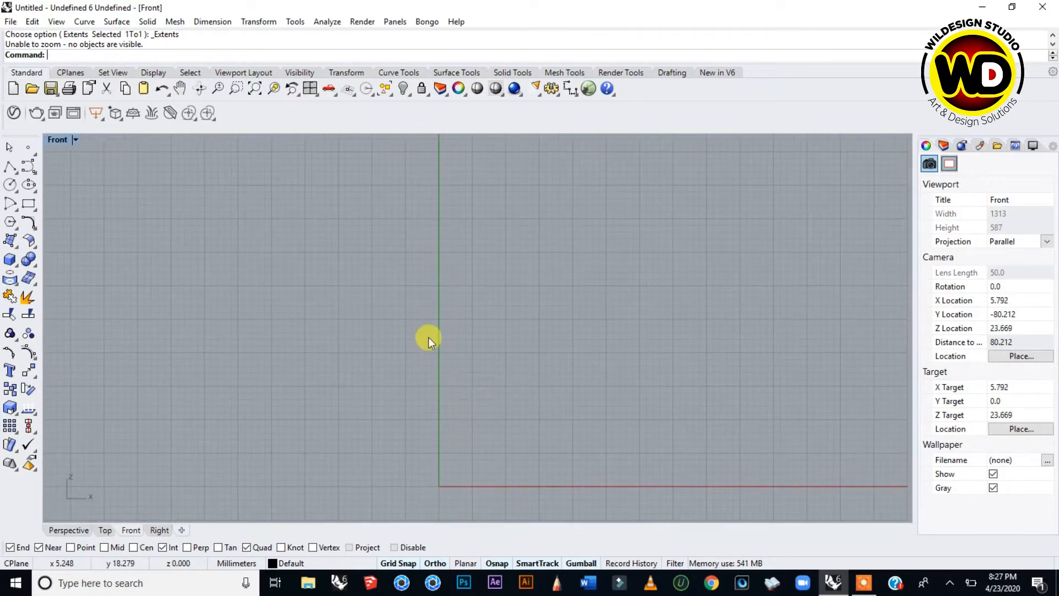
pyautogui.click(10, 167)
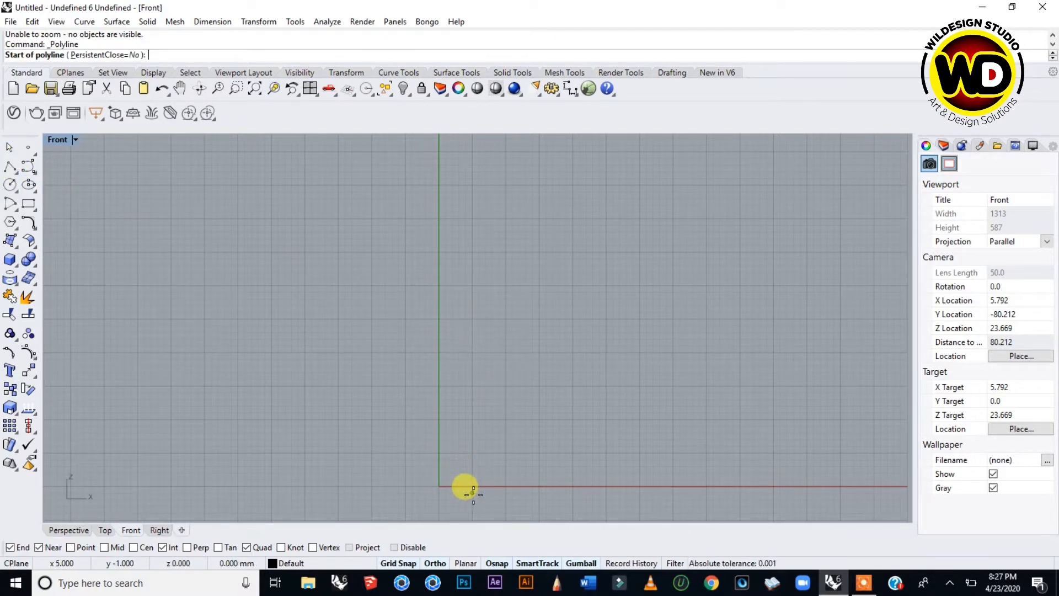
pyautogui.click(373, 486)
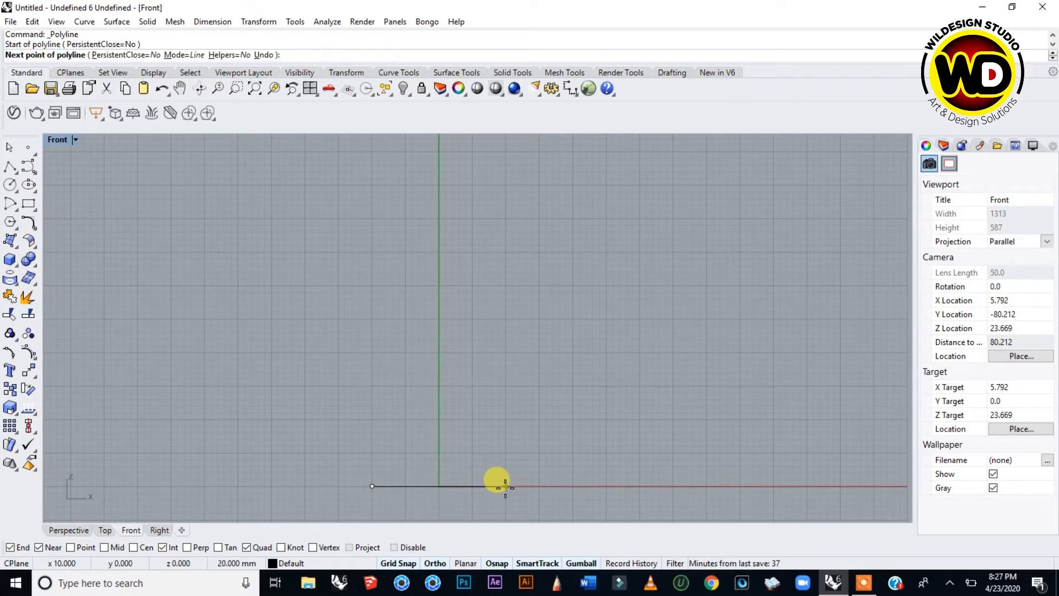
pyautogui.click(505, 487)
pyautogui.scroll(-3, 506, 487)
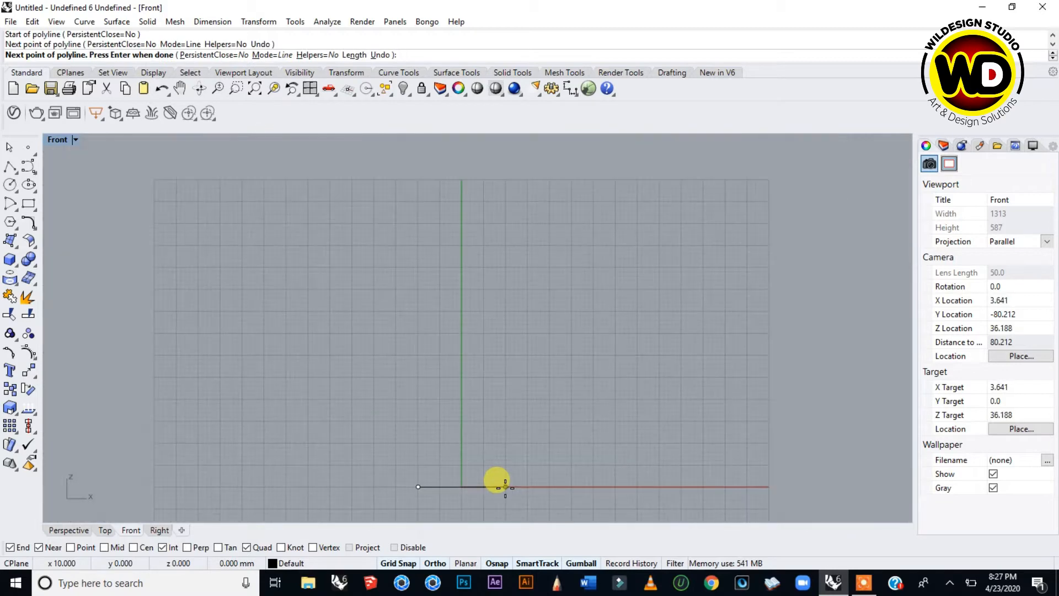
pyautogui.press('Return')
pyautogui.scroll(4, 475, 485)
pyautogui.moveTo(460, 420); pyautogui.dragTo(462, 456, button='right')
pyautogui.click(449, 491)
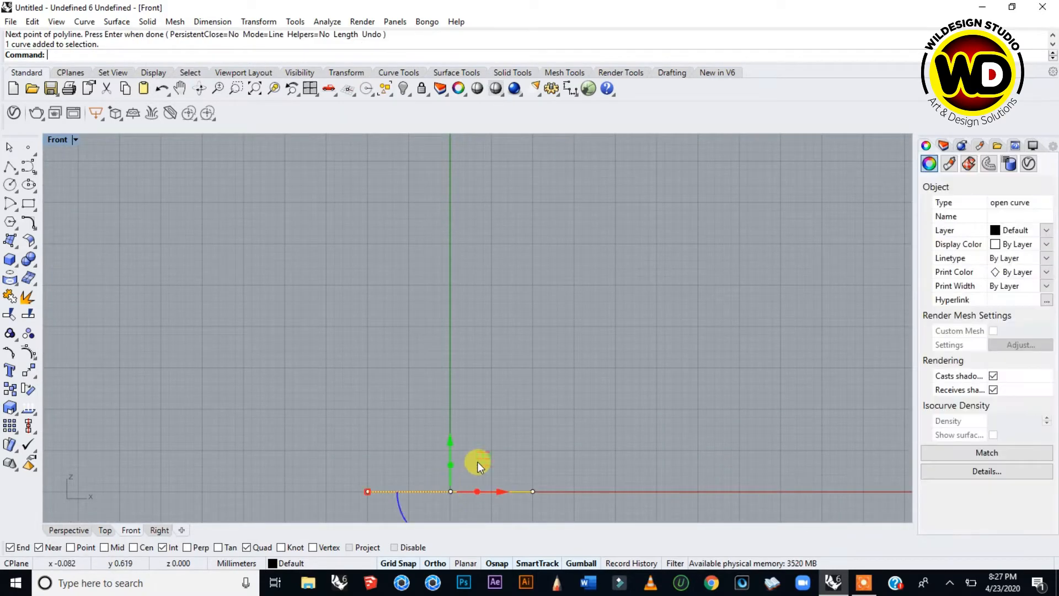
pyautogui.click(419, 317)
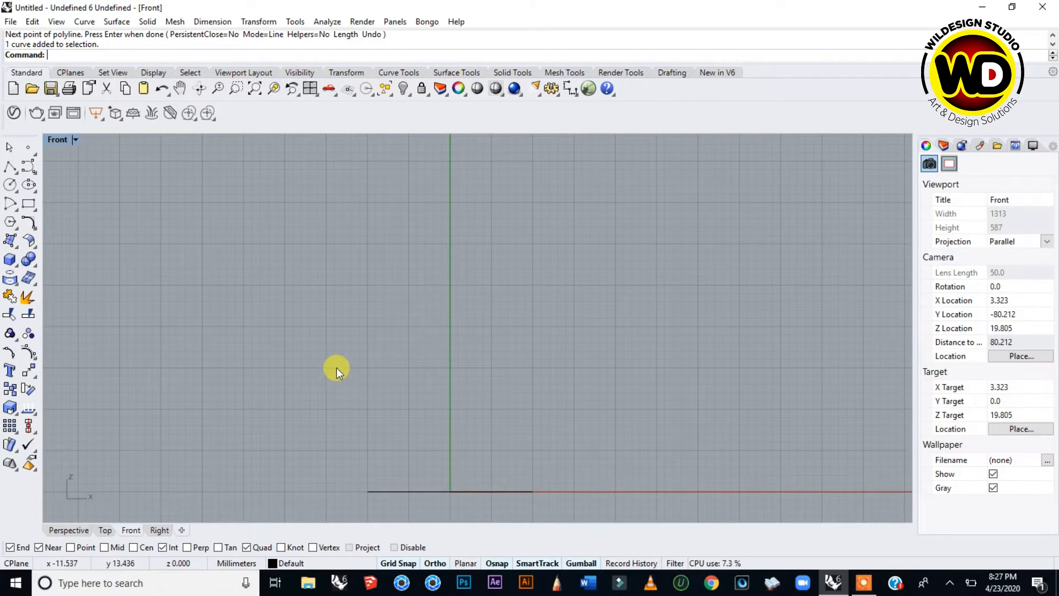
pyautogui.click(432, 492)
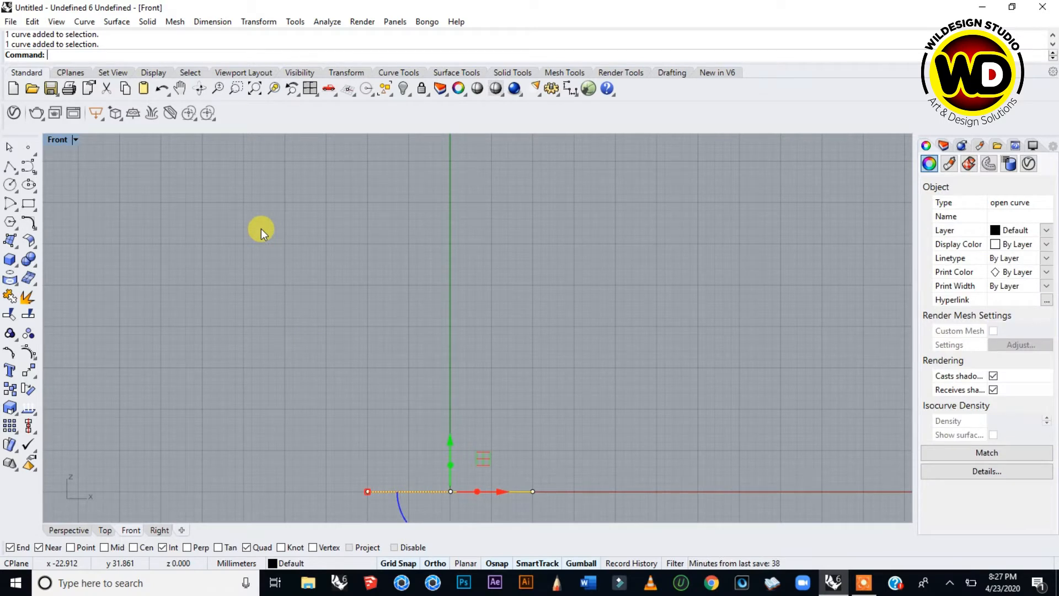
pyautogui.write('Copy')
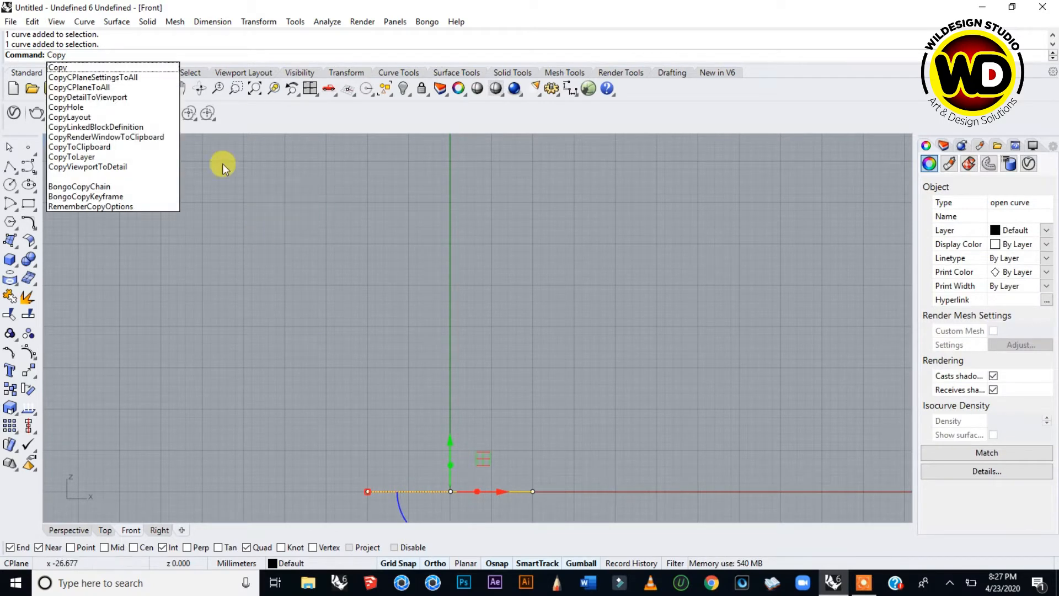
pyautogui.click(212, 245)
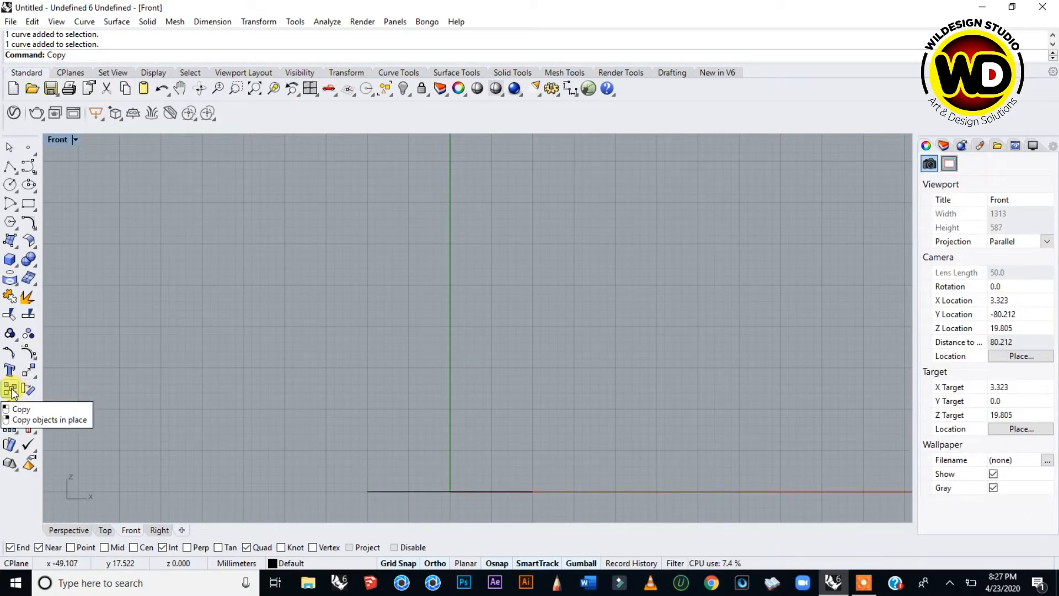
# - Copy the horizontal line straight up from its midpoint to heights of 10, 20, 30 and 40 mm
pyautogui.click(33, 22)
pyautogui.moveTo(213, 21)
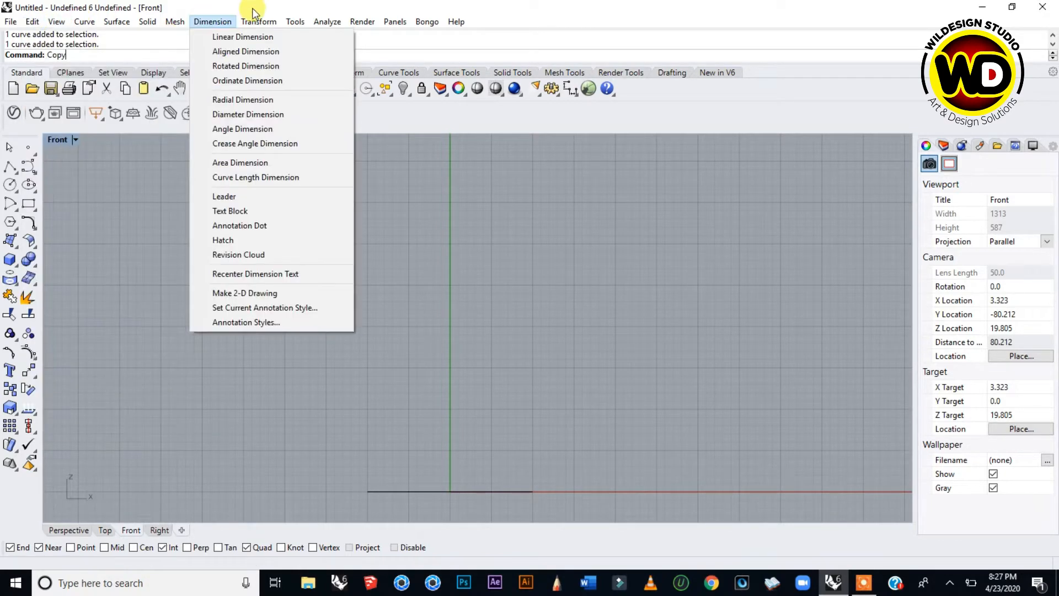
pyautogui.moveTo(251, 21)
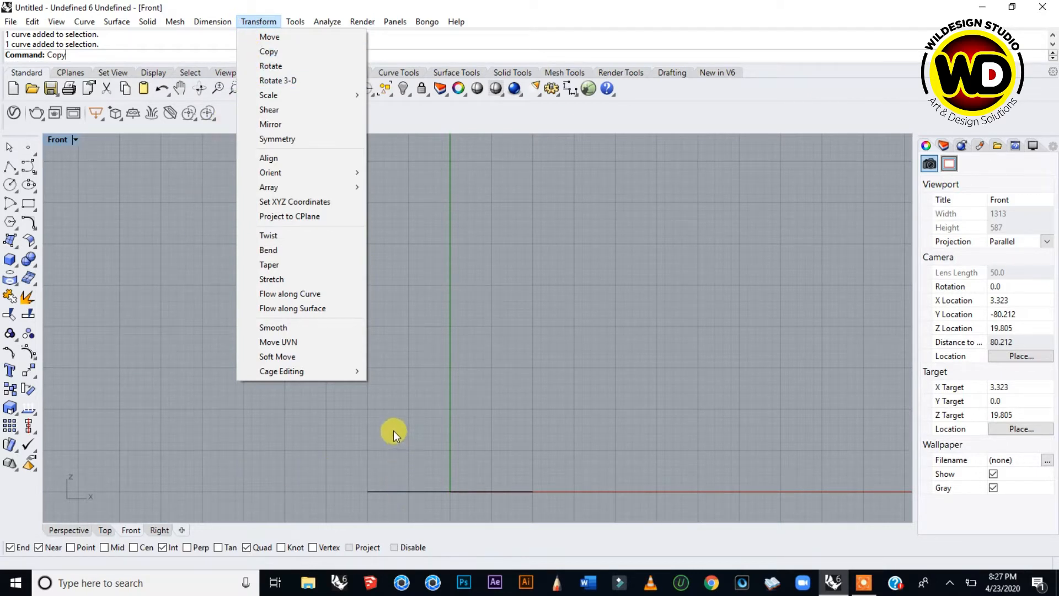
pyautogui.click(287, 51)
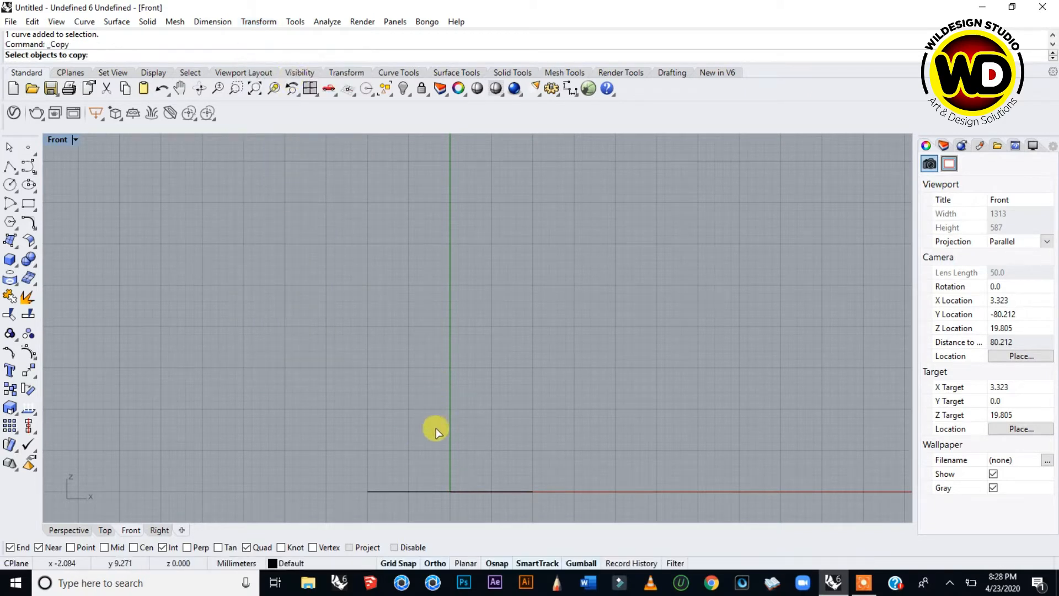
pyautogui.click(443, 491)
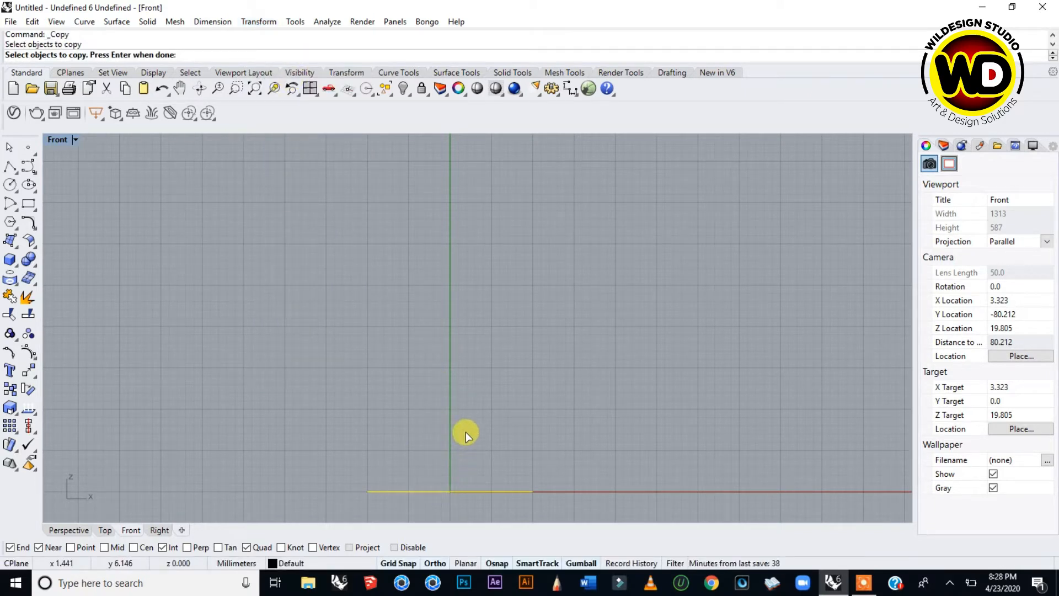
pyautogui.press('Return')
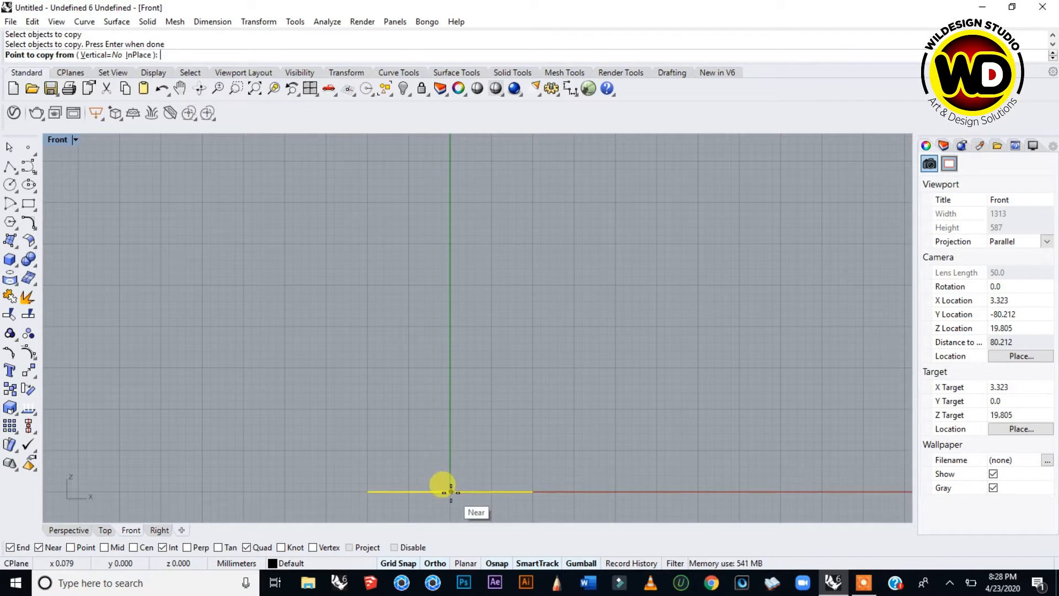
pyautogui.click(451, 491)
pyautogui.click(451, 409)
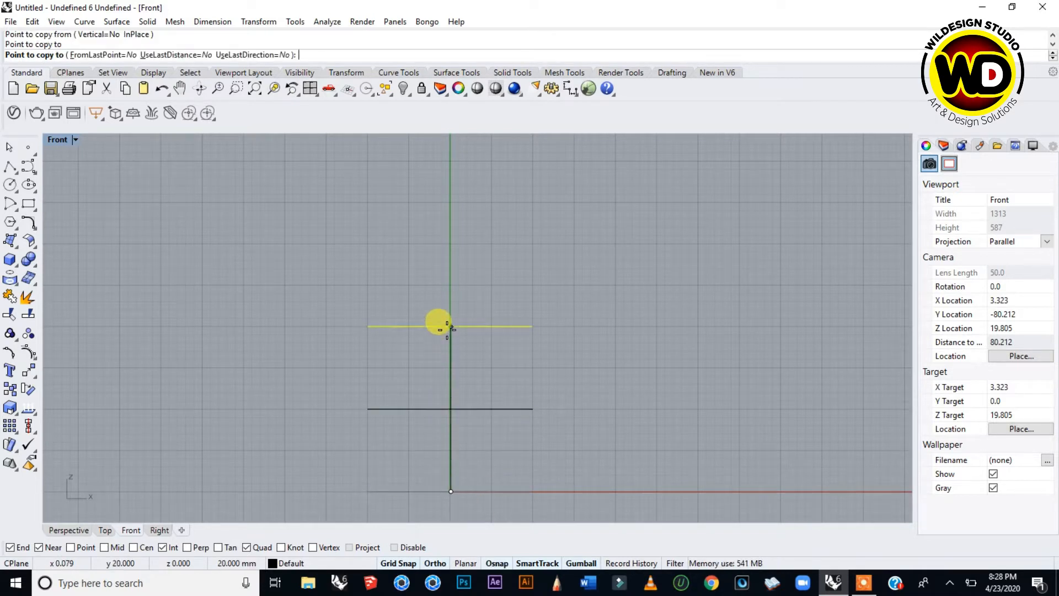
pyautogui.click(451, 326)
pyautogui.click(450, 243)
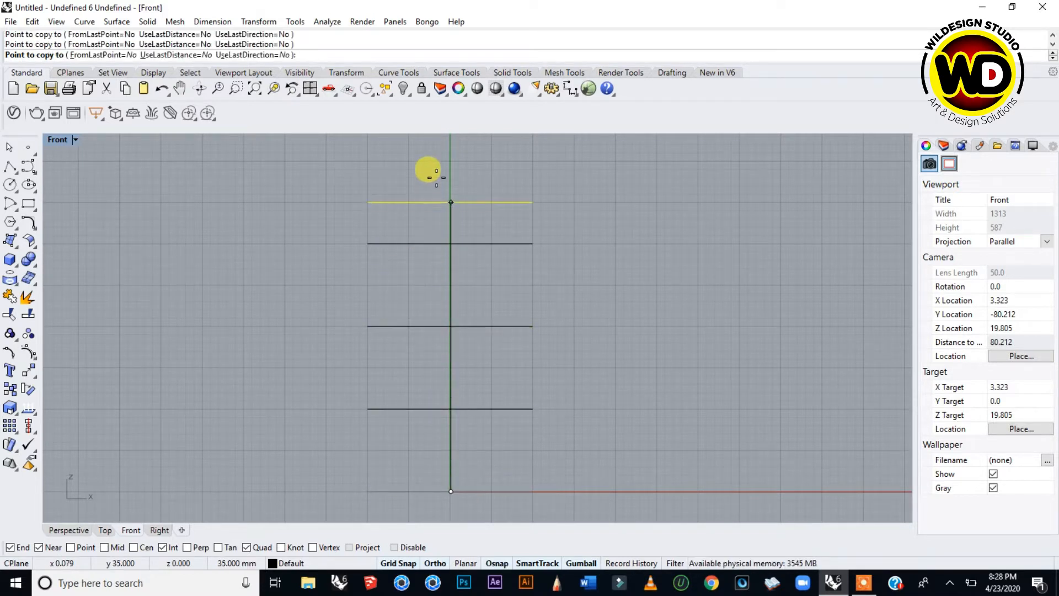
pyautogui.click(451, 160)
# - Place two more copies of the line at heights of 50 and 60 mm and finish copying
pyautogui.moveTo(458, 169); pyautogui.dragTo(442, 256, button='right')
pyautogui.click(445, 189)
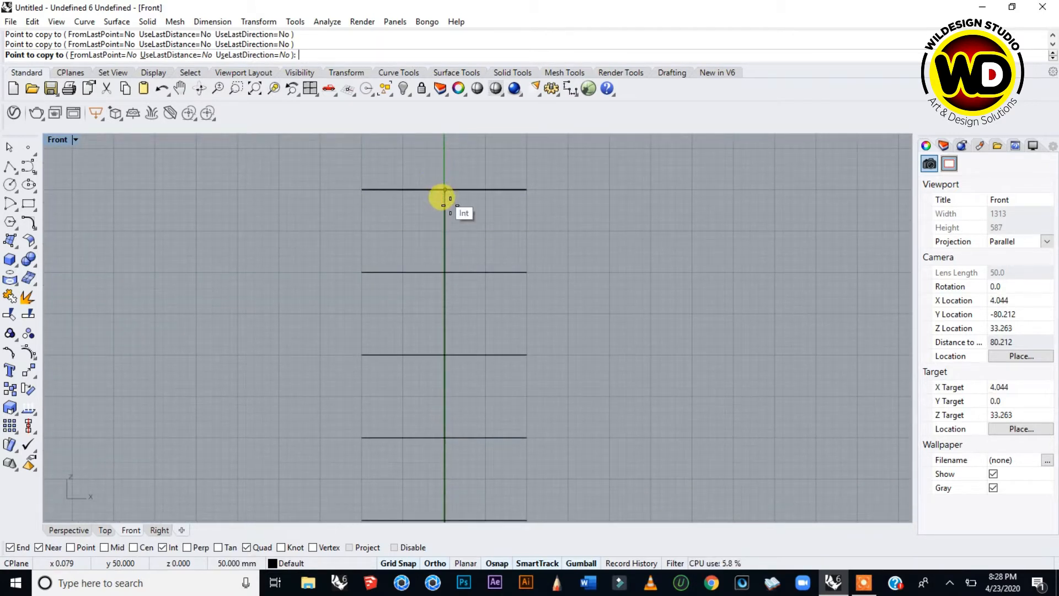
pyautogui.moveTo(449, 177); pyautogui.dragTo(449, 253, button='right')
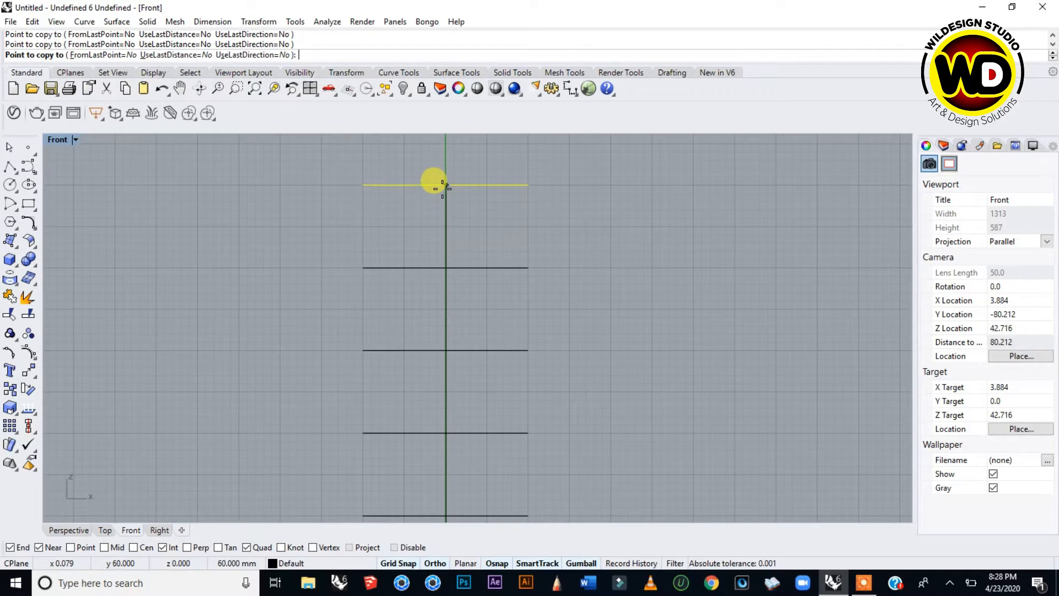
pyautogui.click(443, 186)
pyautogui.scroll(-8, 444, 187)
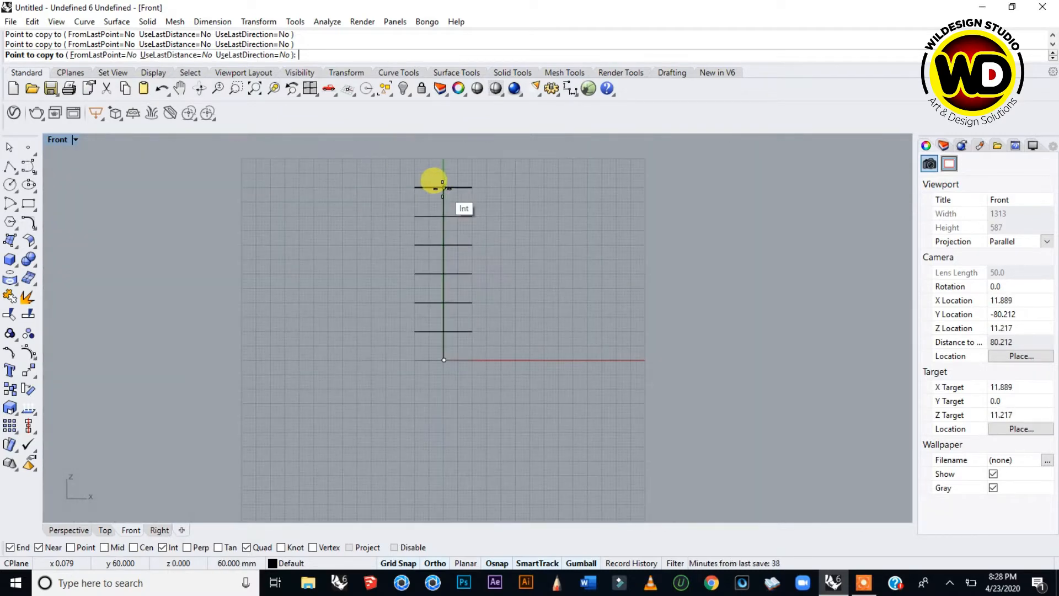
pyautogui.press('Return')
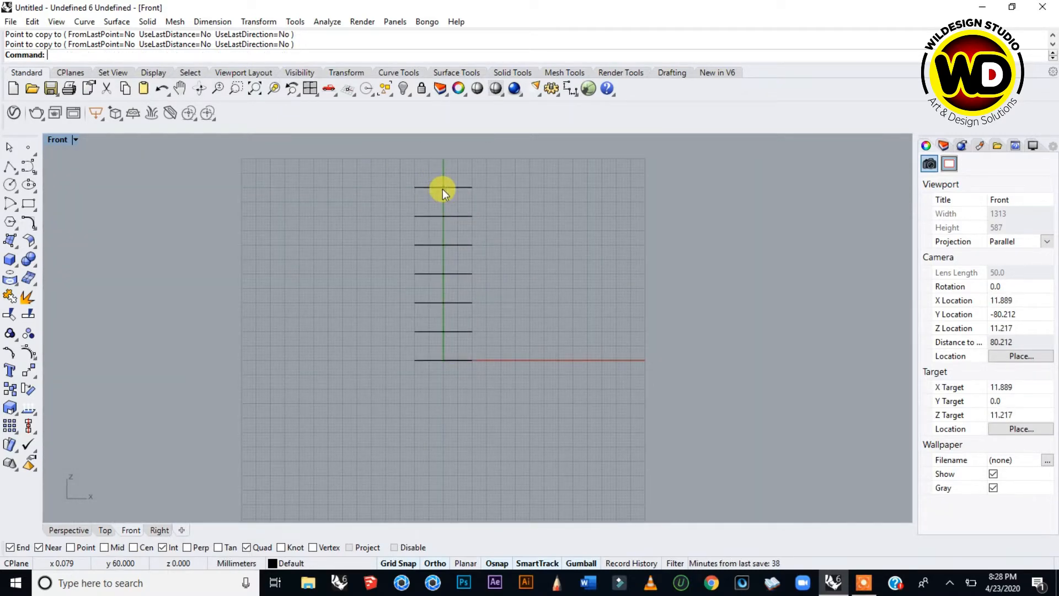
pyautogui.scroll(8, 442, 192)
pyautogui.scroll(-5, 440, 188)
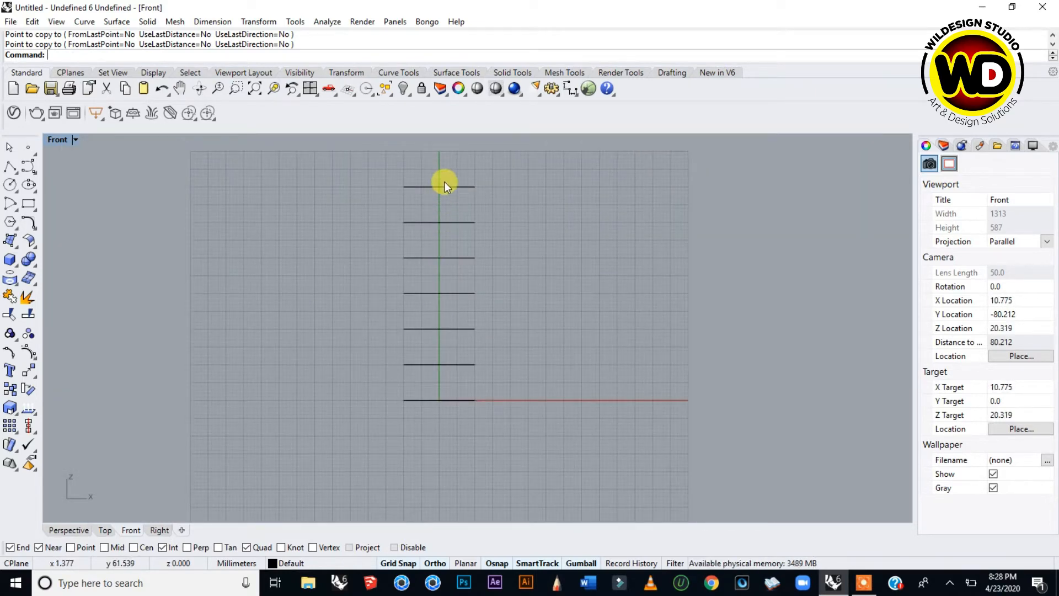
pyautogui.scroll(3, 444, 179)
pyautogui.scroll(-1, 441, 177)
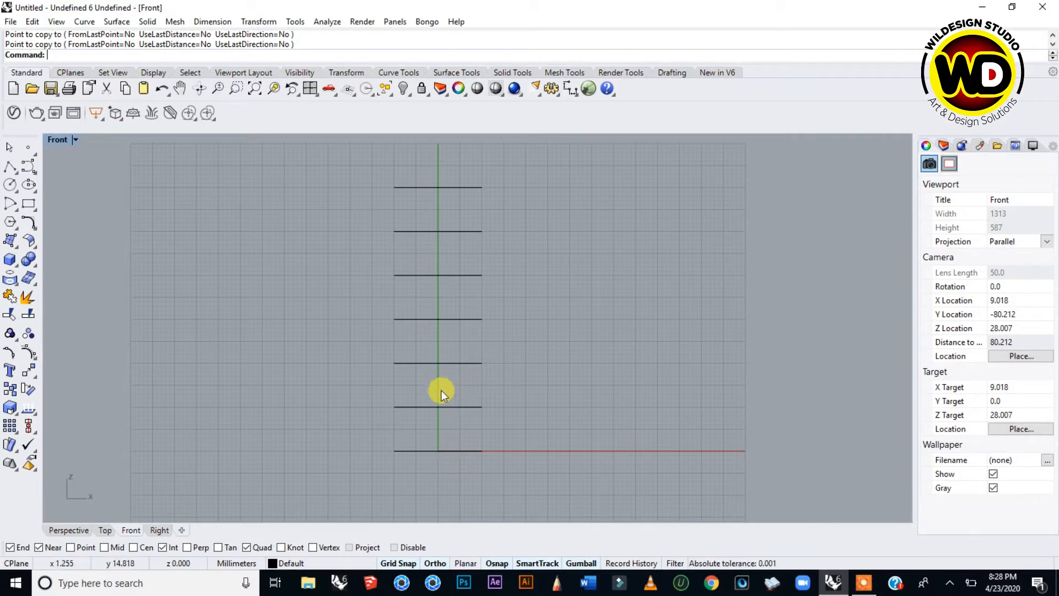
pyautogui.scroll(3, 428, 405)
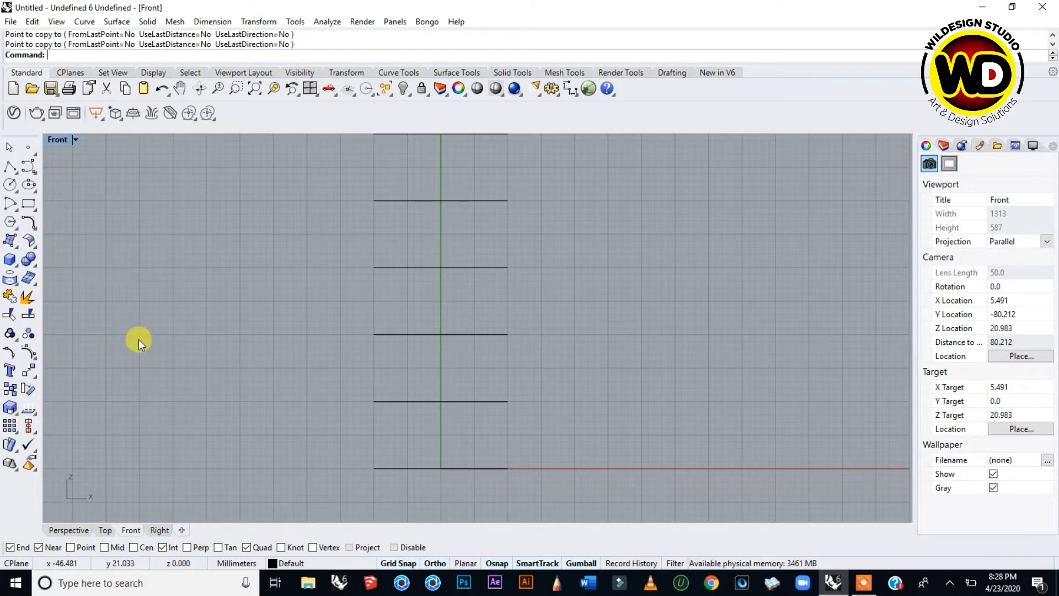
pyautogui.click(258, 22)
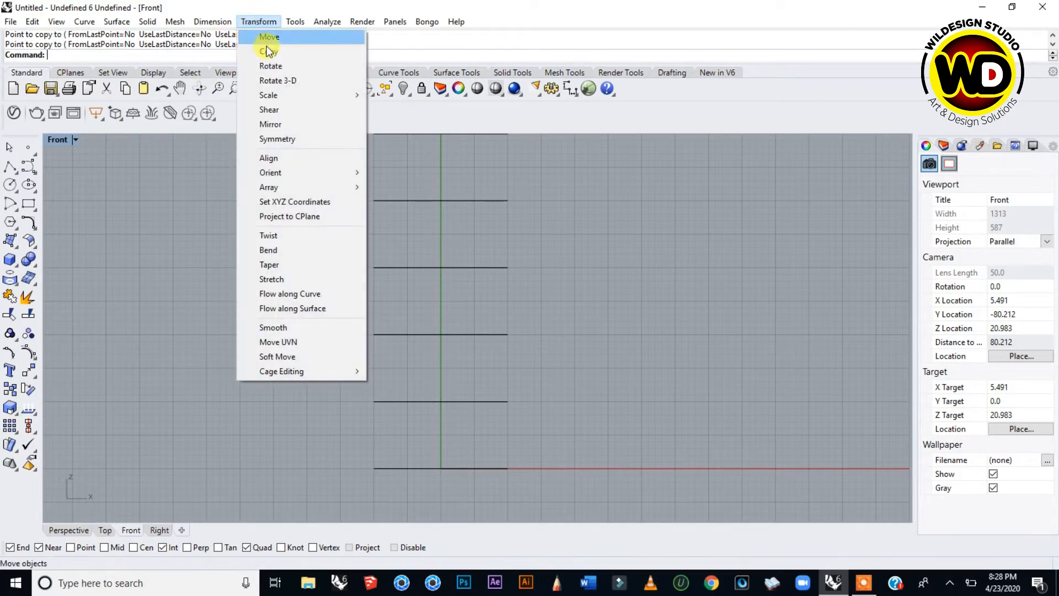
pyautogui.moveTo(273, 95)
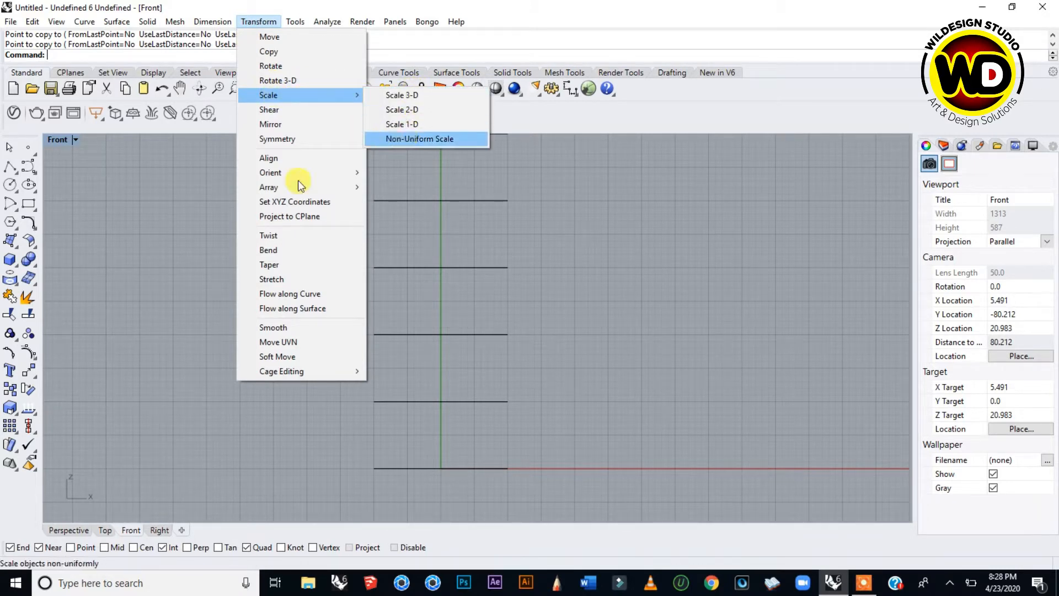
pyautogui.click(78, 381)
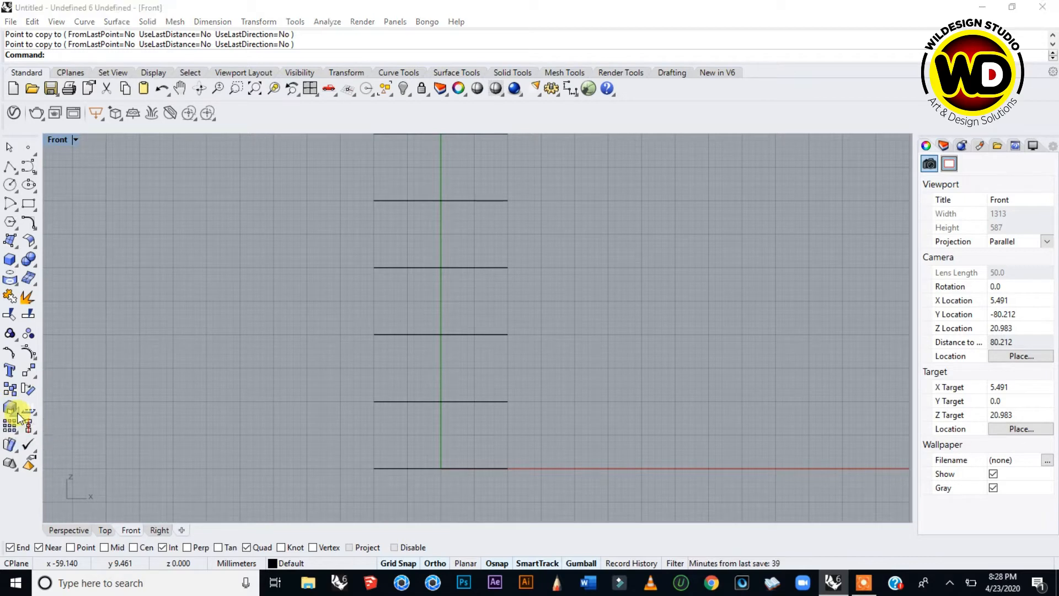
# - Shorten the line at 10 mm height to about three quarters of its length with Scale 2-D about its midpoint
pyautogui.click(16, 414)
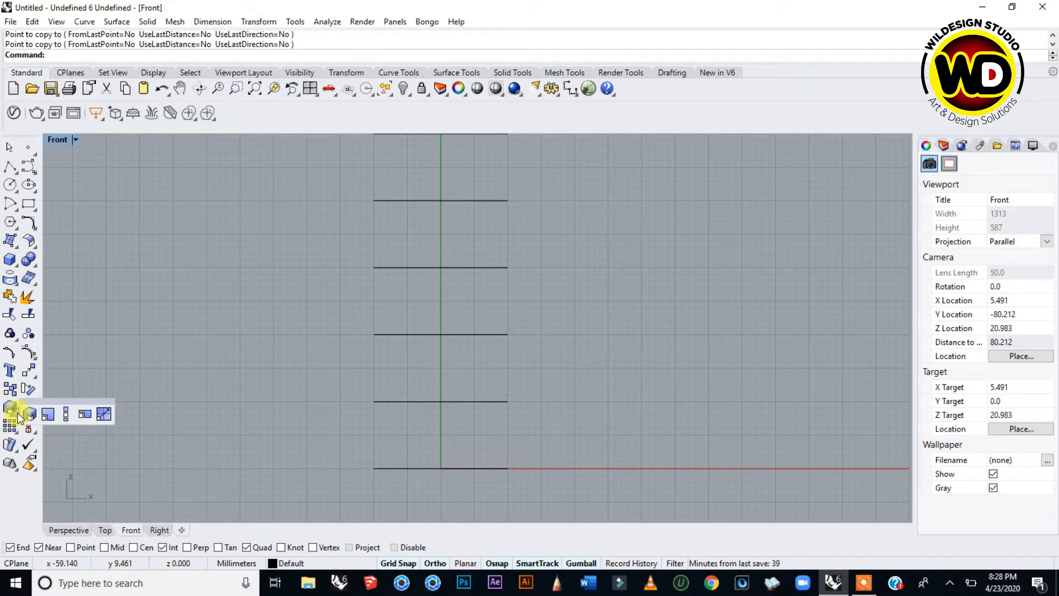
pyautogui.click(51, 415)
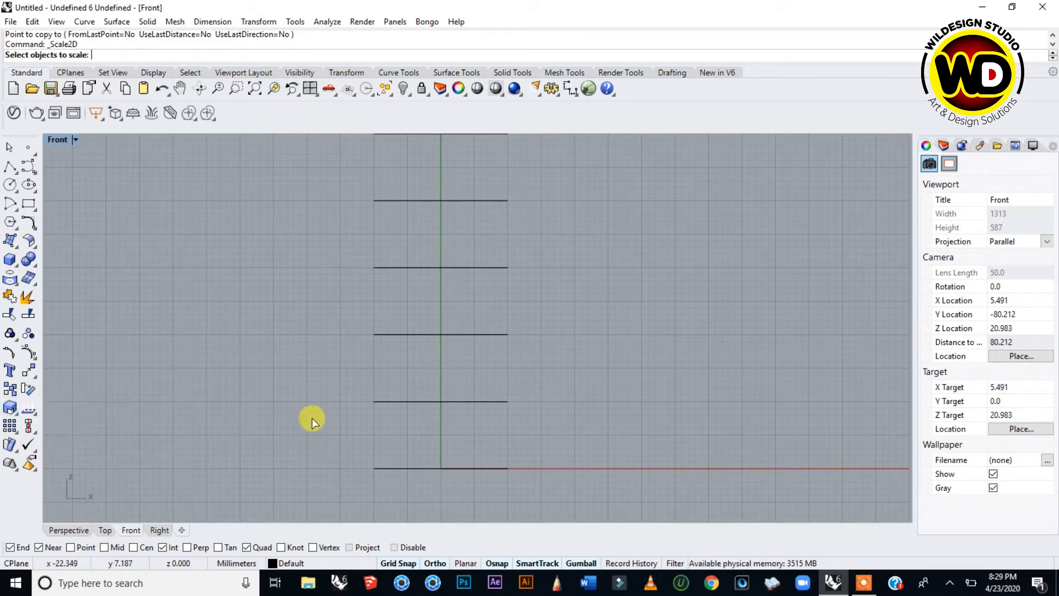
pyautogui.click(438, 402)
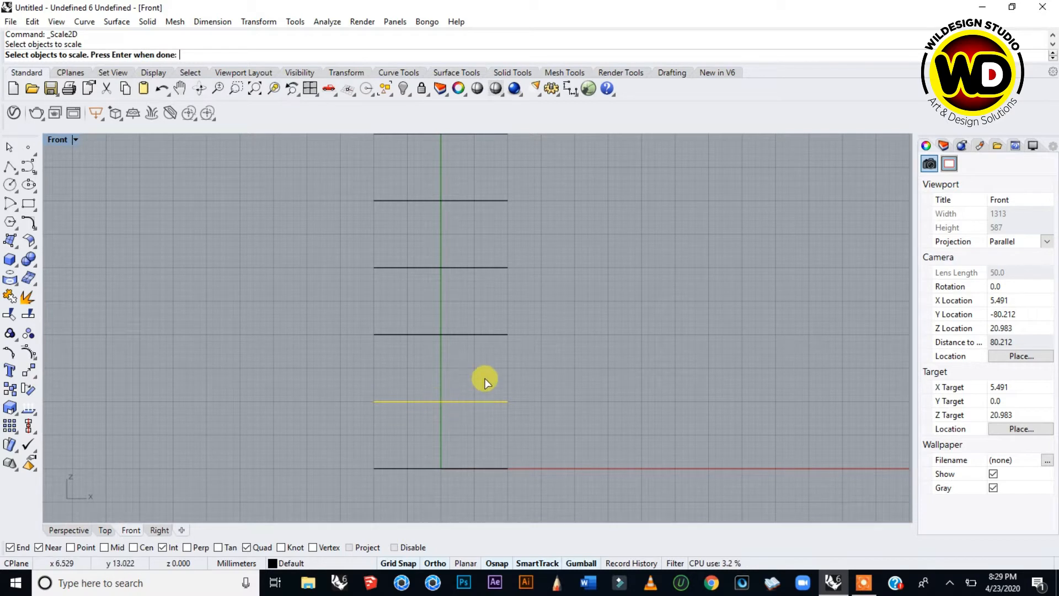
pyautogui.press('Return')
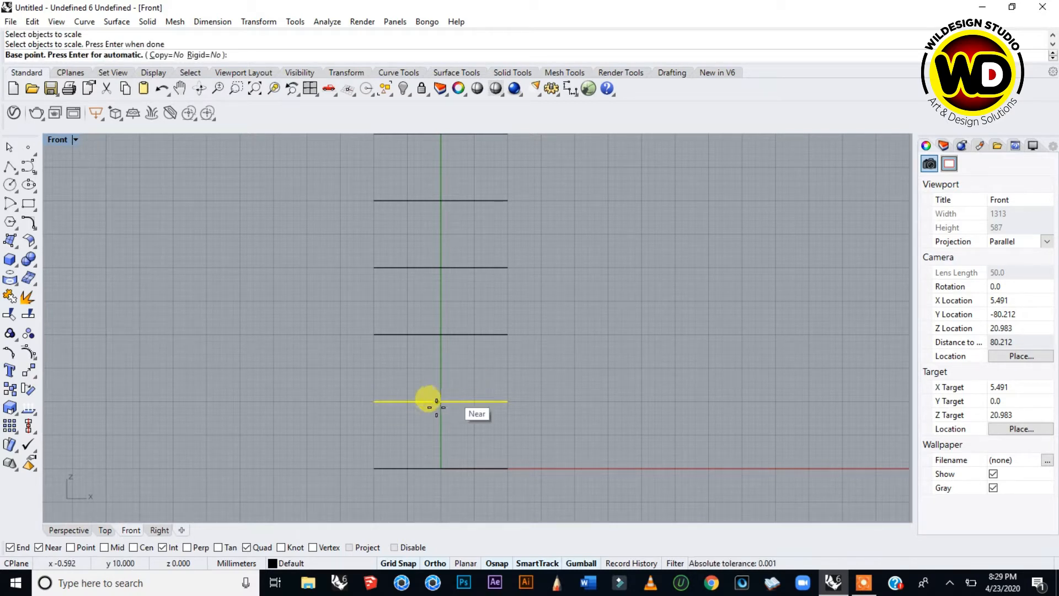
pyautogui.click(441, 401)
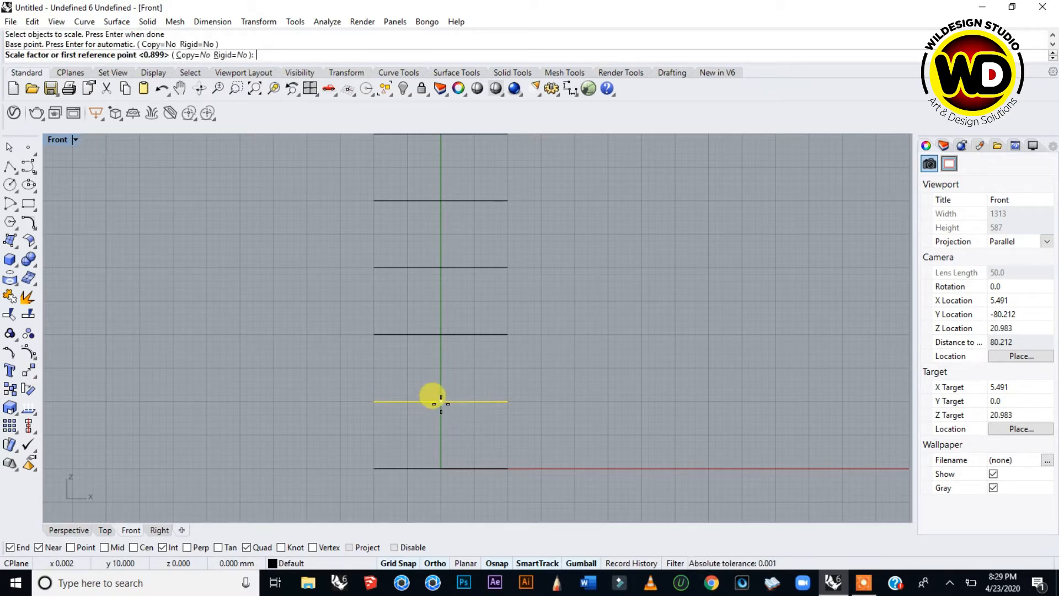
pyautogui.click(569, 401)
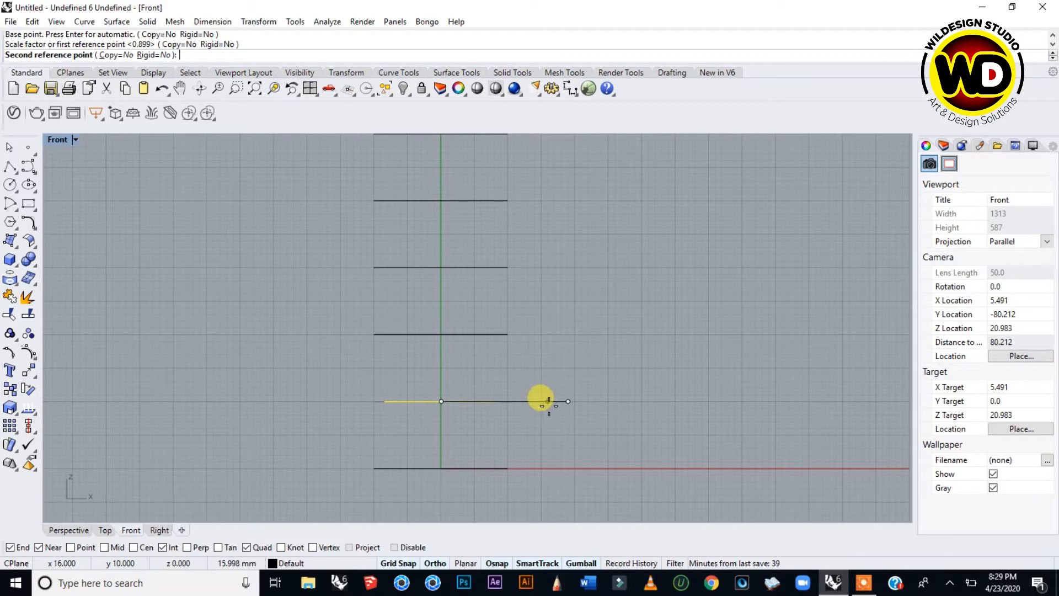
pyautogui.click(538, 407)
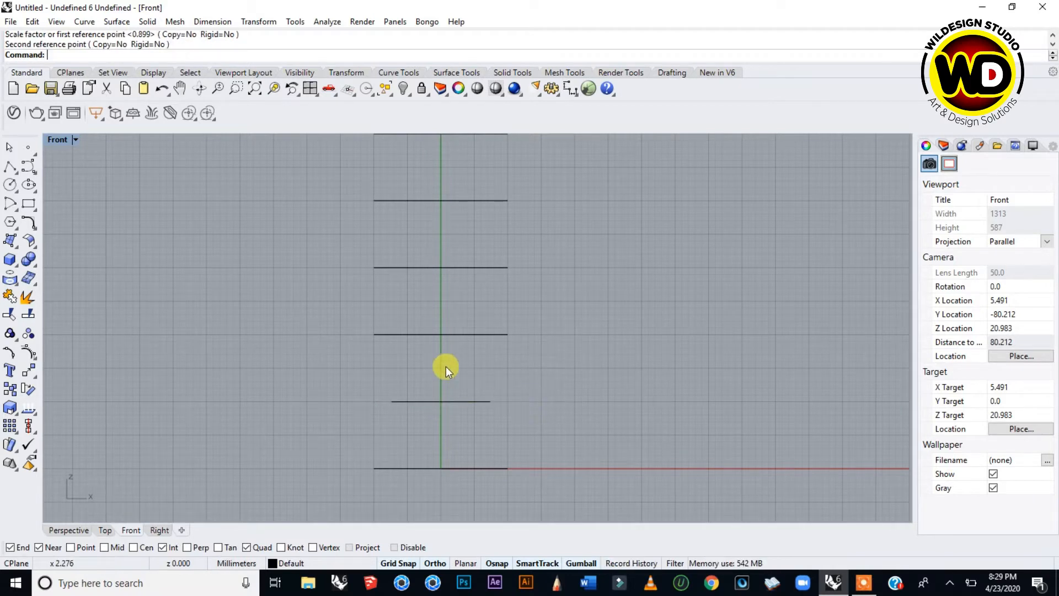
# - Shorten the line at 30 mm height to about 0.83 of its length with Scale 2-D about its midpoint
pyautogui.click(432, 268)
pyautogui.press('Return')
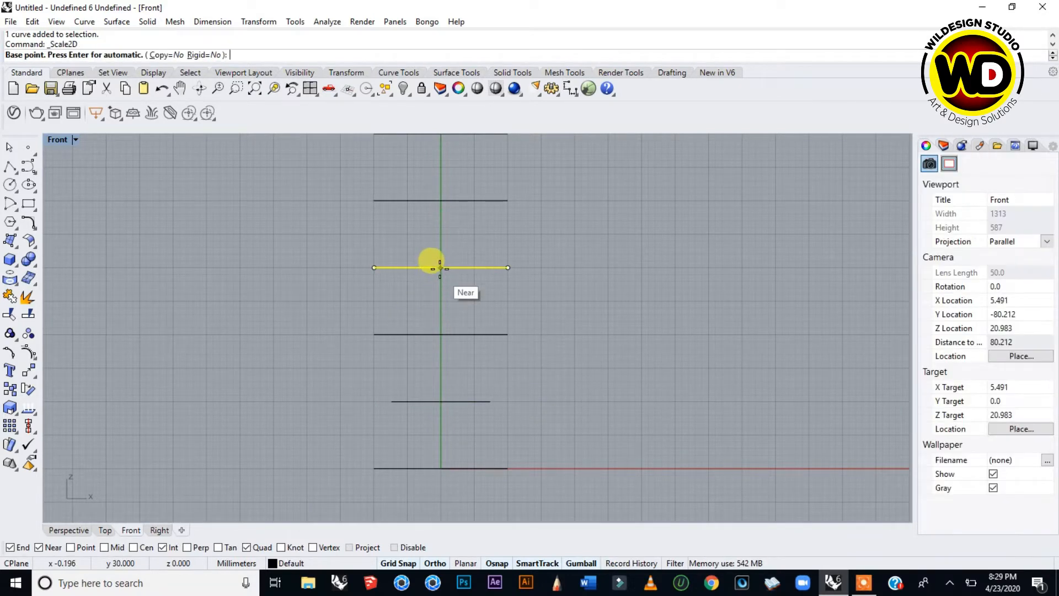
pyautogui.click(442, 268)
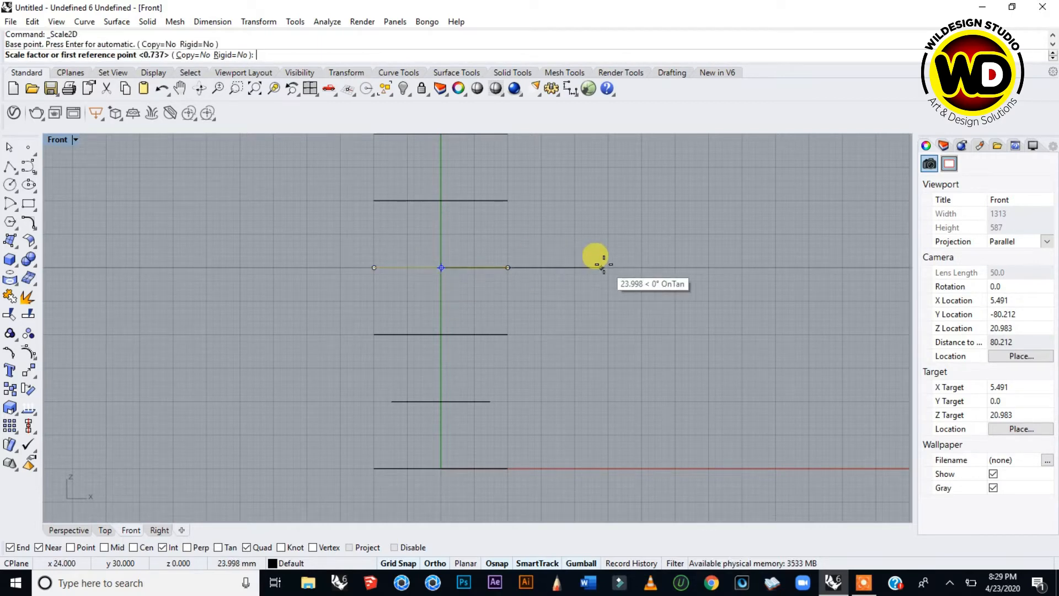
pyautogui.click(581, 266)
pyautogui.click(575, 268)
# - Shorten the line at 50 mm height to about 0.82 of its length with Scale 2-D about its midpoint
pyautogui.scroll(-4, 483, 298)
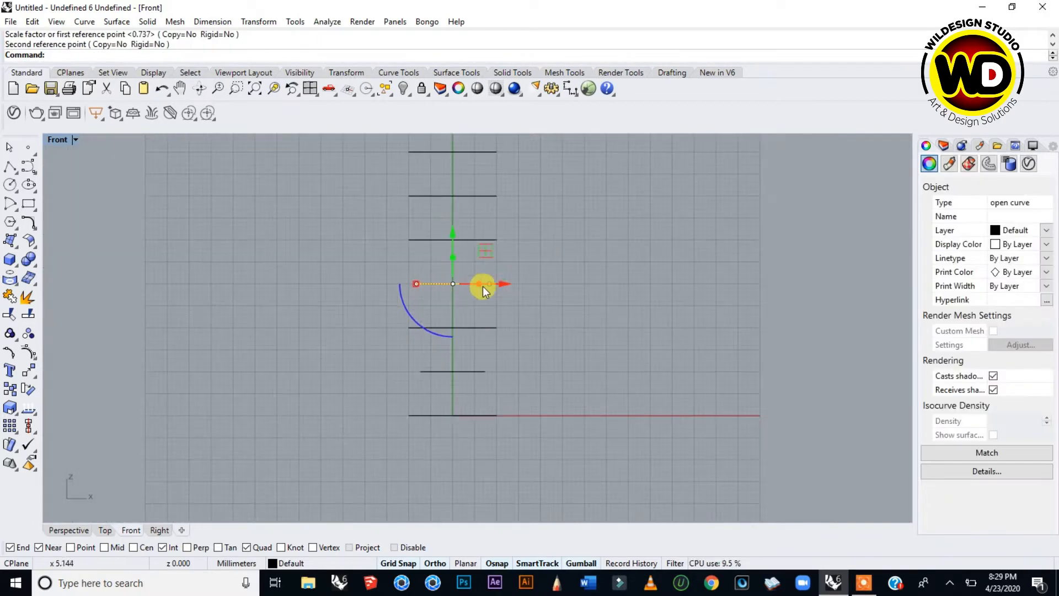
pyautogui.moveTo(503, 228); pyautogui.dragTo(507, 368, button='right')
pyautogui.click(456, 300)
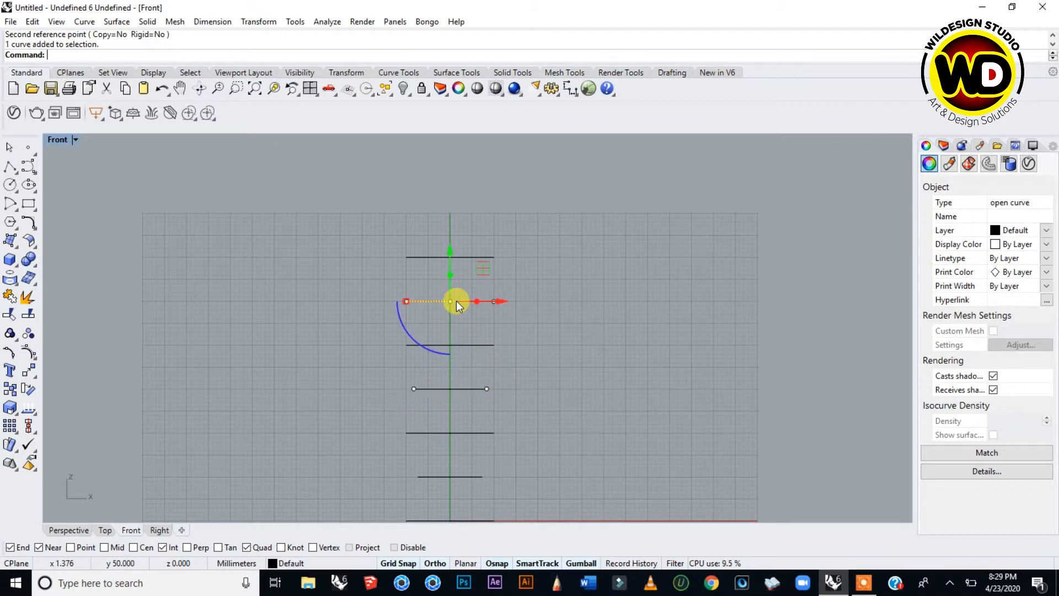
pyautogui.press('Return')
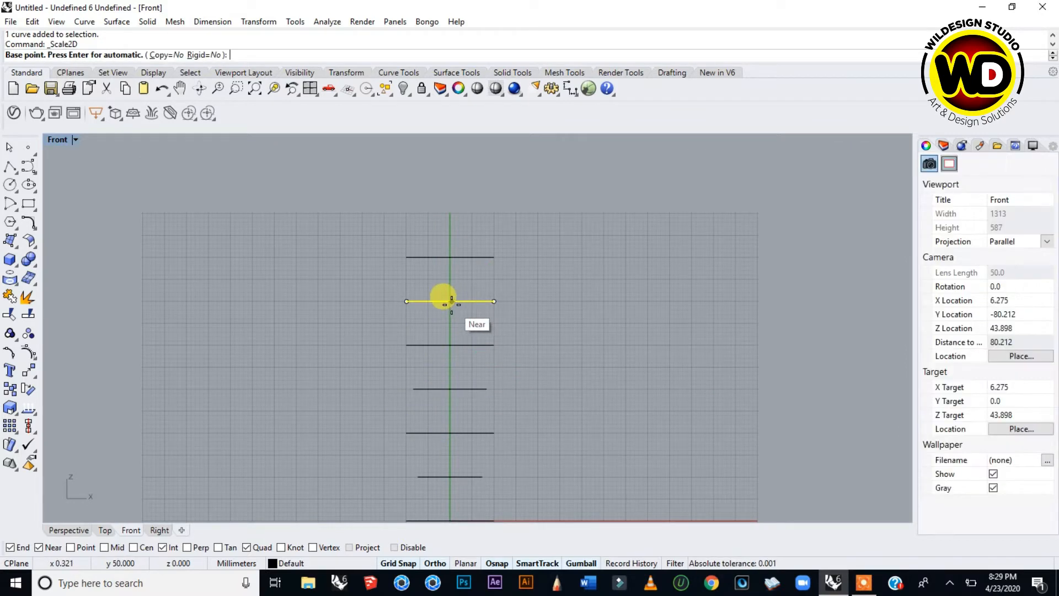
pyautogui.click(450, 301)
pyautogui.click(547, 301)
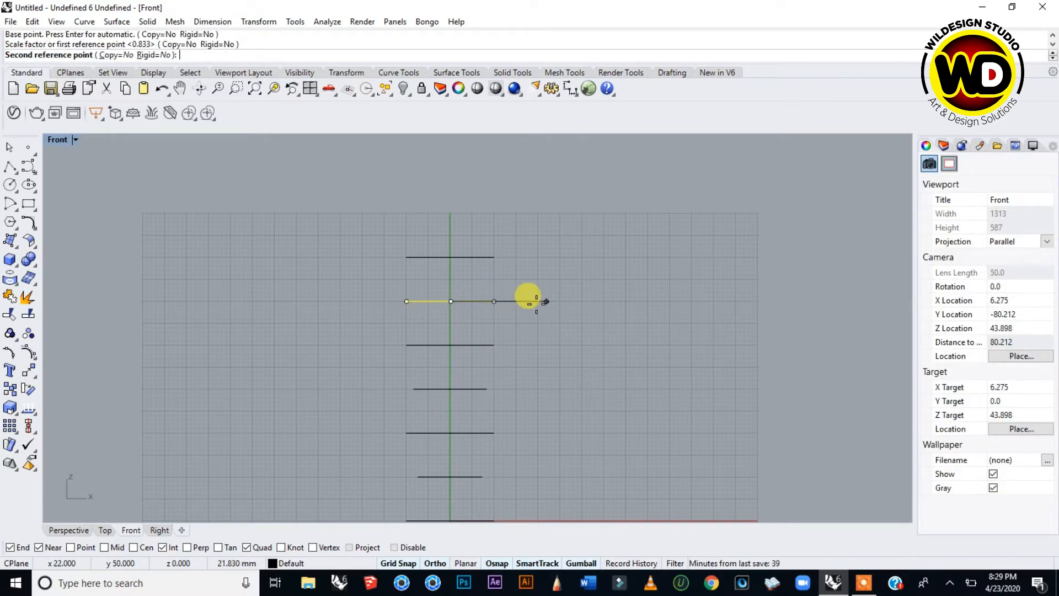
pyautogui.click(529, 302)
# - Copy the topmost line straight down from its midpoint to heights of 56 and 53 mm and finish copying
pyautogui.scroll(4, 432, 259)
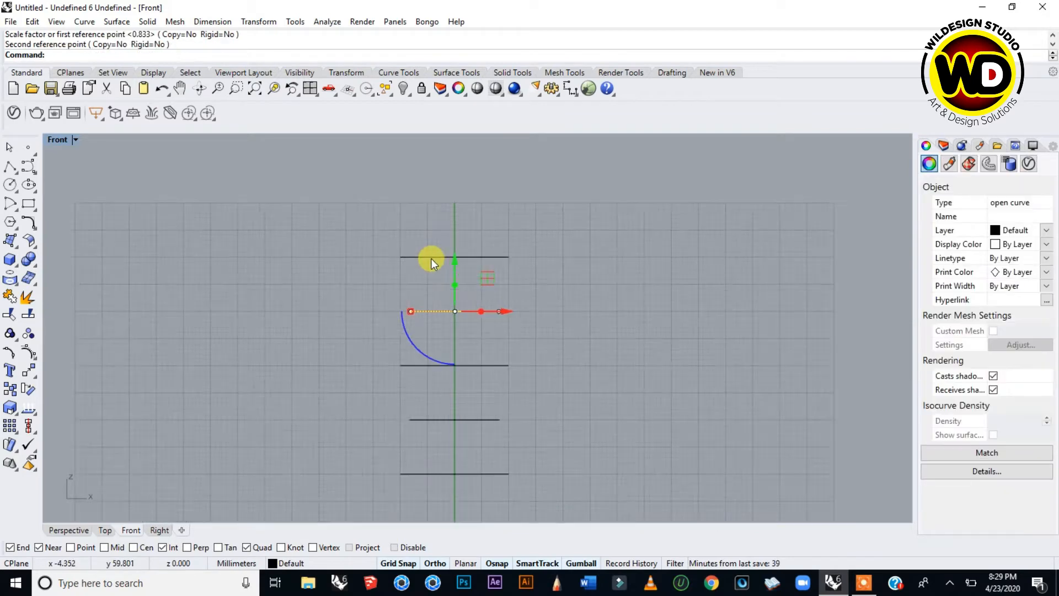
pyautogui.click(402, 235)
pyautogui.click(433, 256)
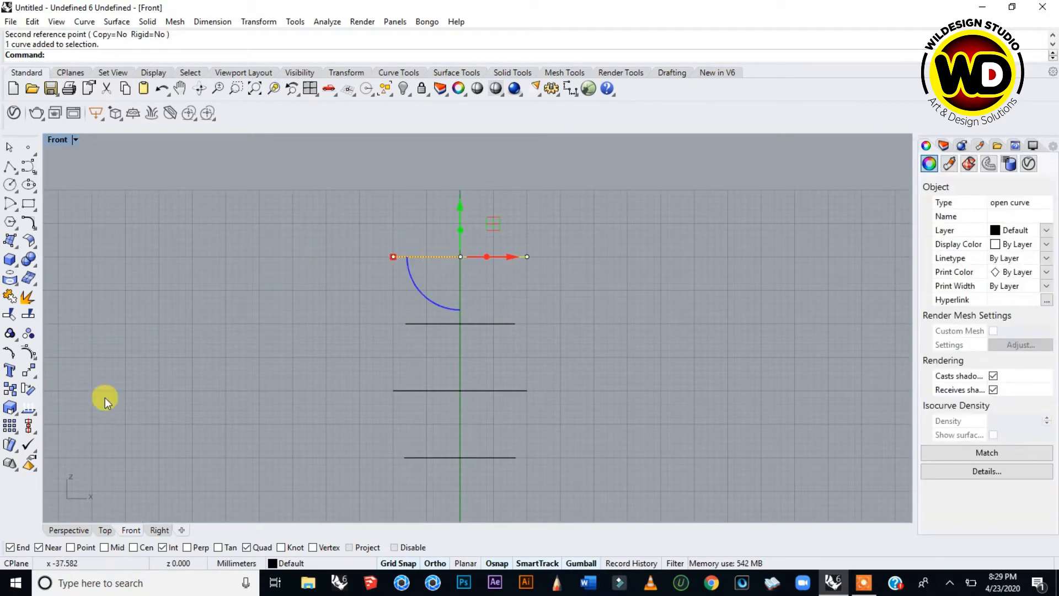
pyautogui.click(10, 390)
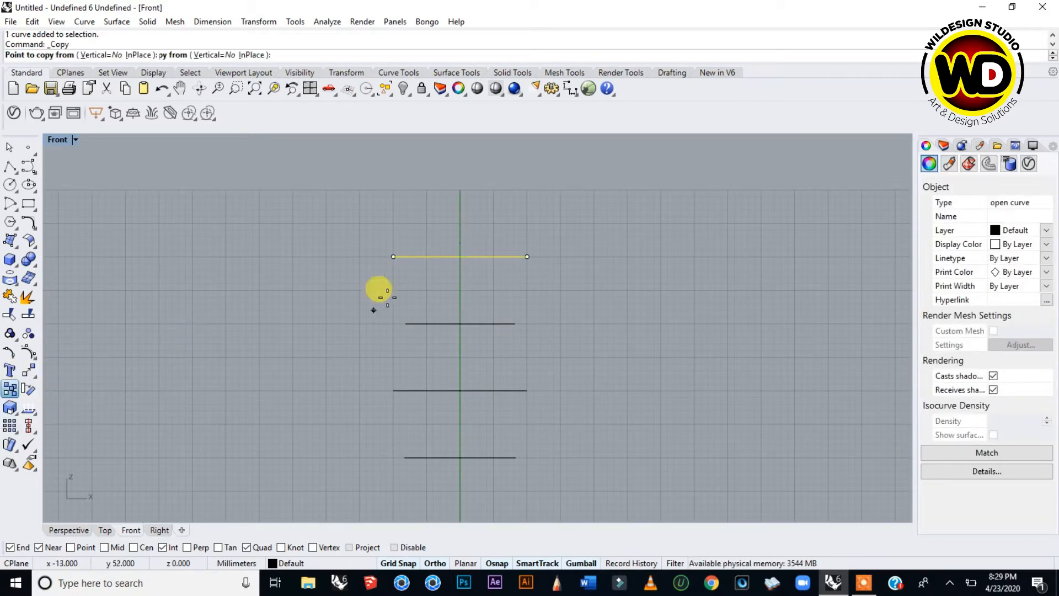
pyautogui.click(459, 257)
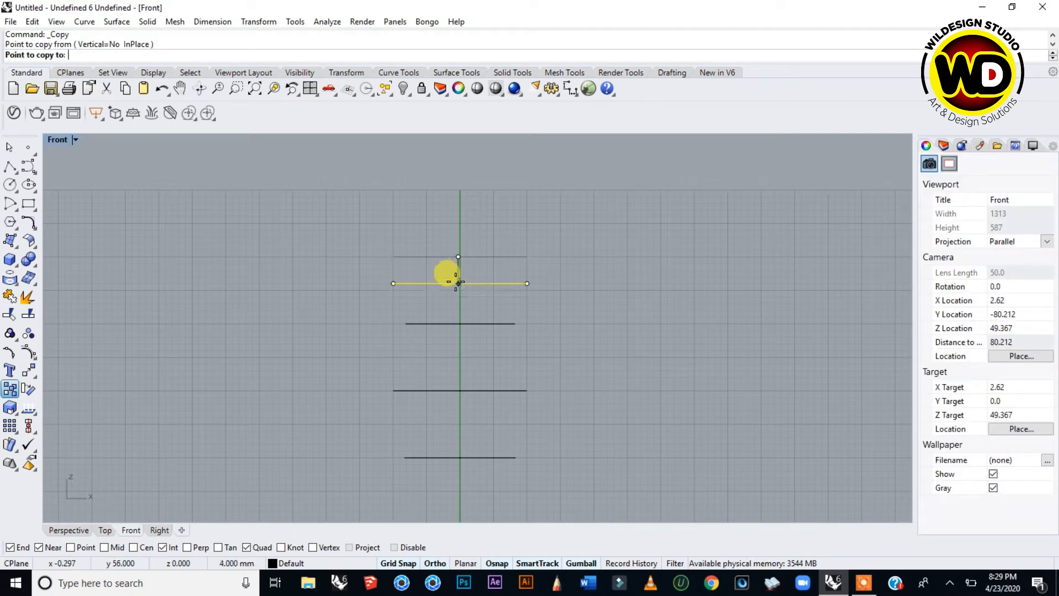
pyautogui.click(458, 304)
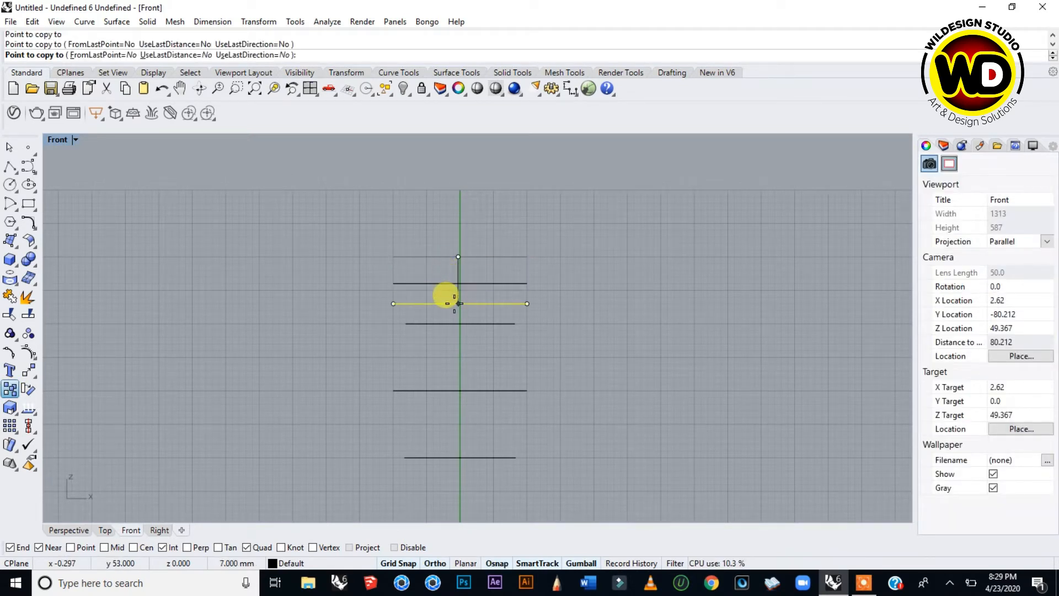
pyautogui.rightClick(455, 304)
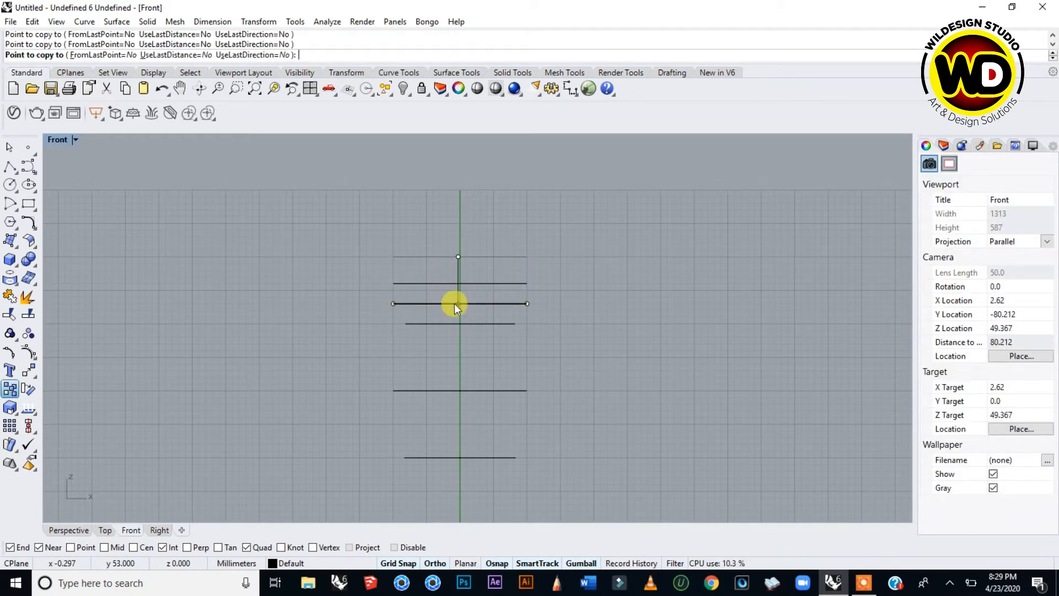
pyautogui.click(92, 333)
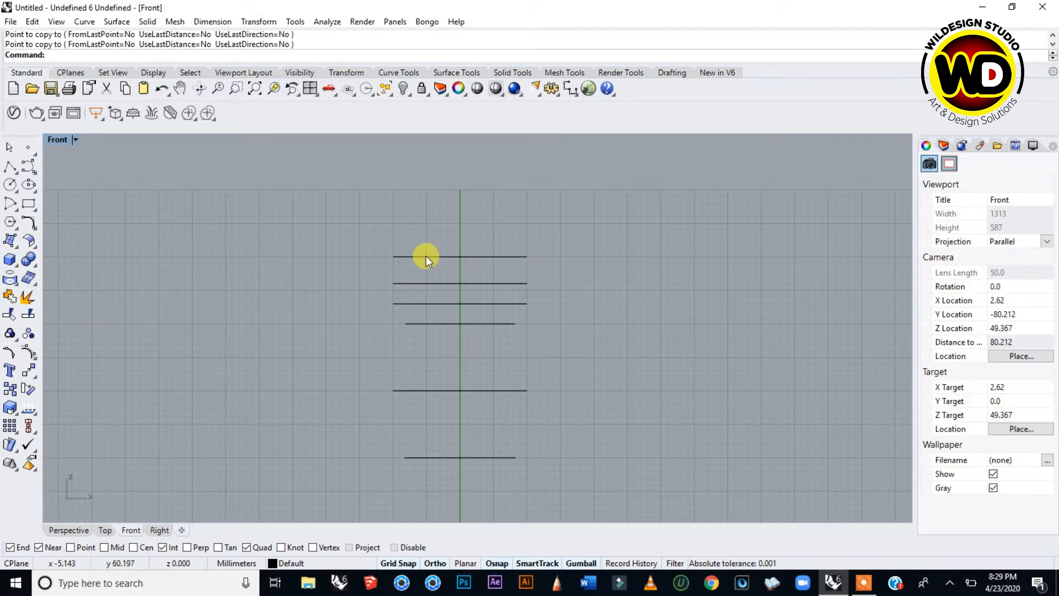
pyautogui.moveTo(418, 287); pyautogui.dragTo(417, 287)
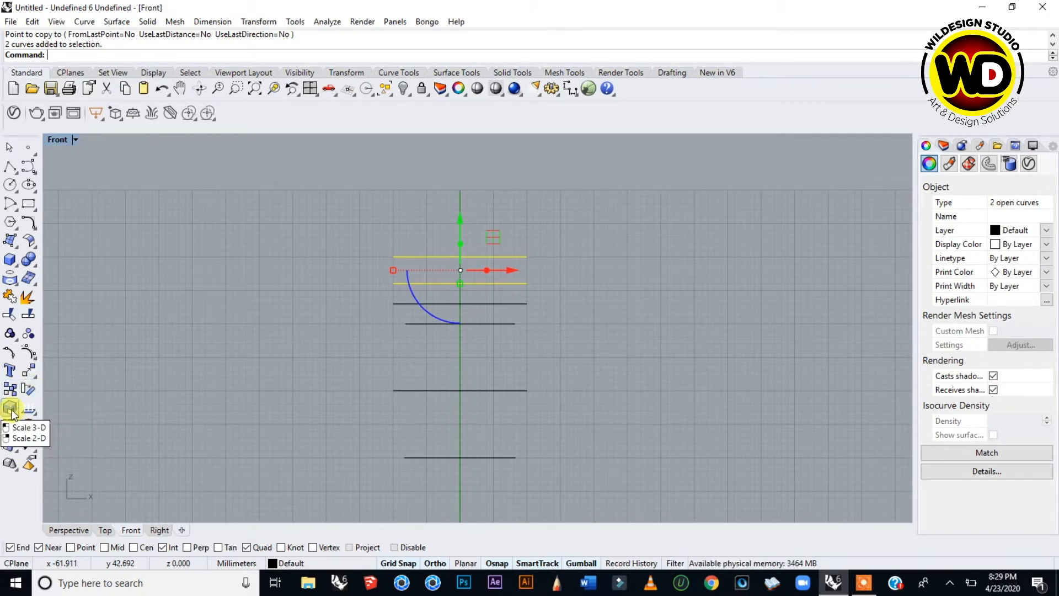
pyautogui.click(15, 413)
pyautogui.click(45, 415)
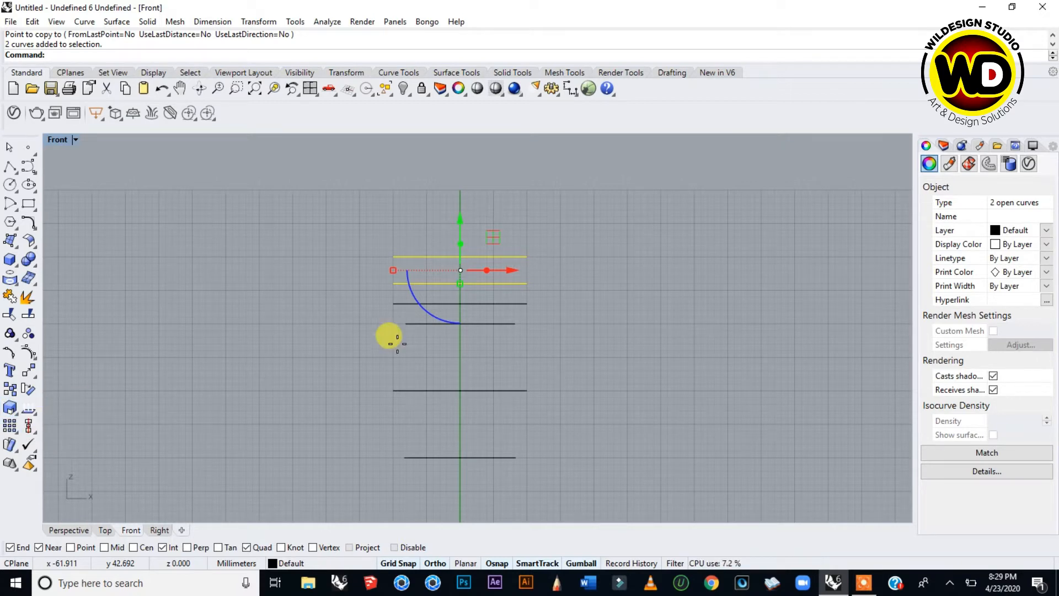
pyautogui.click(460, 257)
pyautogui.click(687, 256)
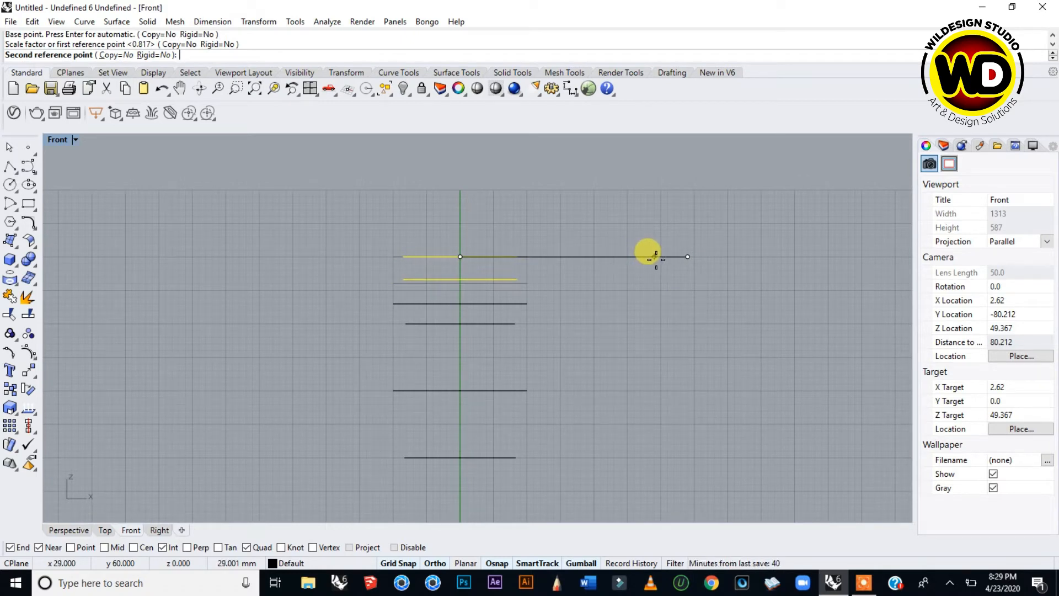
pyautogui.click(656, 256)
pyautogui.click(558, 263)
# - Shorten only the topmost line, at 60 mm height, to about 0.49 of its length with Scale 2-D about its midpoint
pyautogui.click(459, 257)
pyautogui.rightClick(459, 258)
pyautogui.click(459, 257)
pyautogui.click(681, 267)
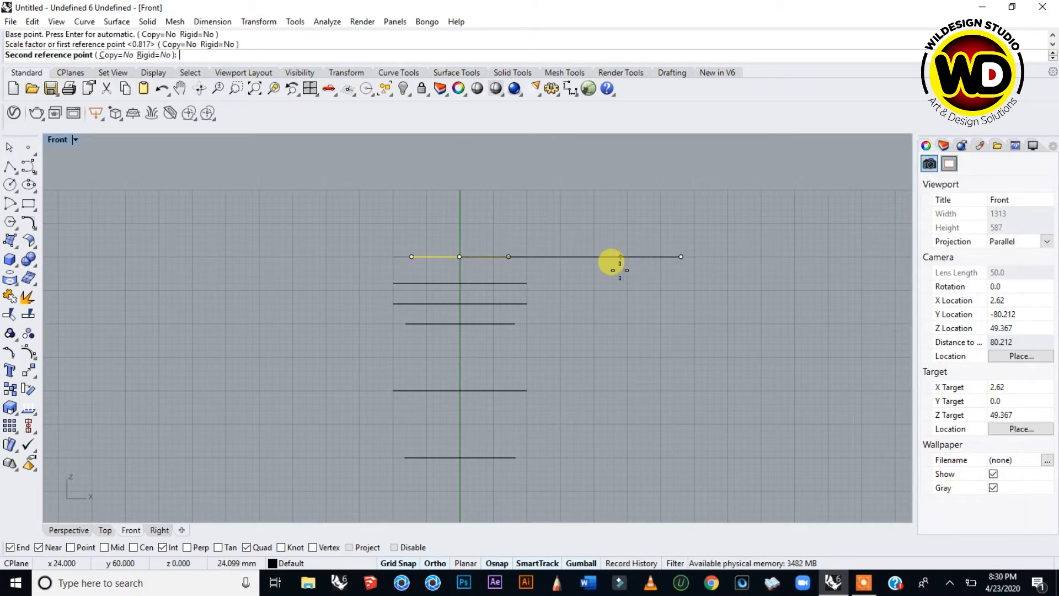
pyautogui.click(567, 258)
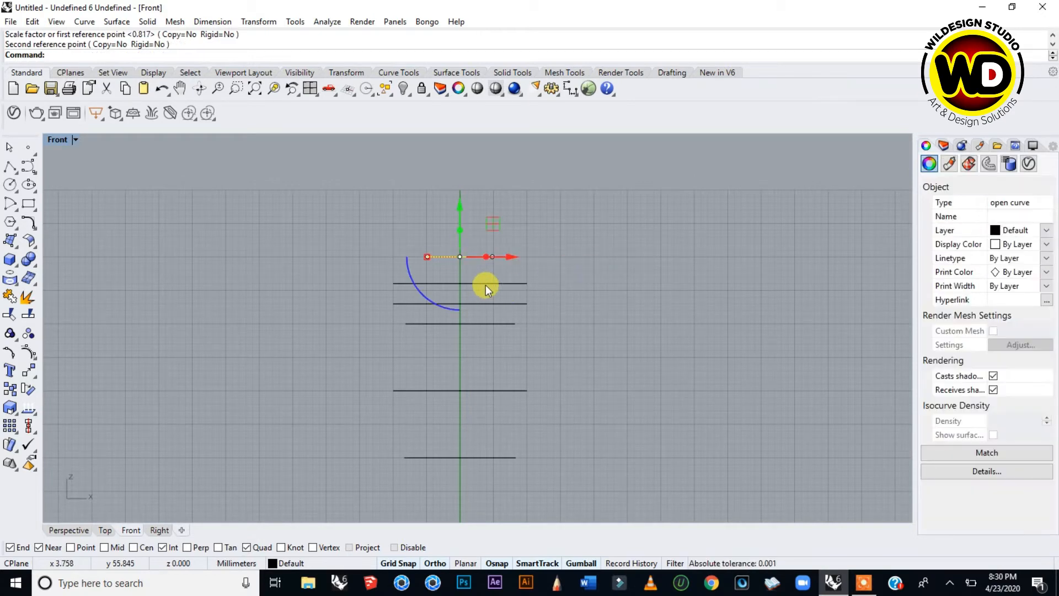
# - Shorten the line at 56 mm height to about half its length with Scale 2-D about its midpoint
pyautogui.click(485, 285)
pyautogui.rightClick(577, 281)
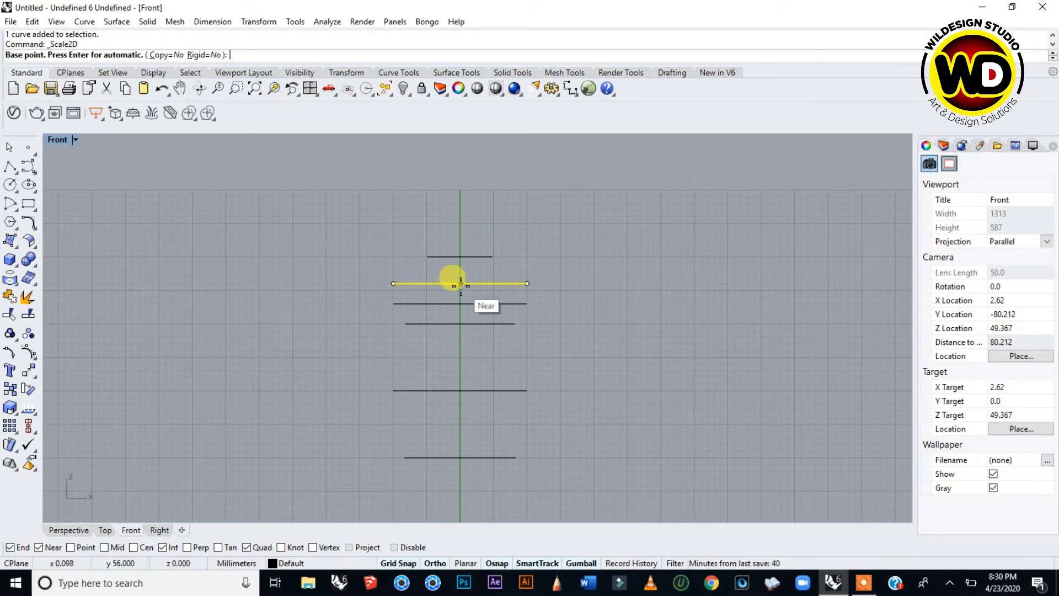
pyautogui.click(461, 284)
pyautogui.click(660, 283)
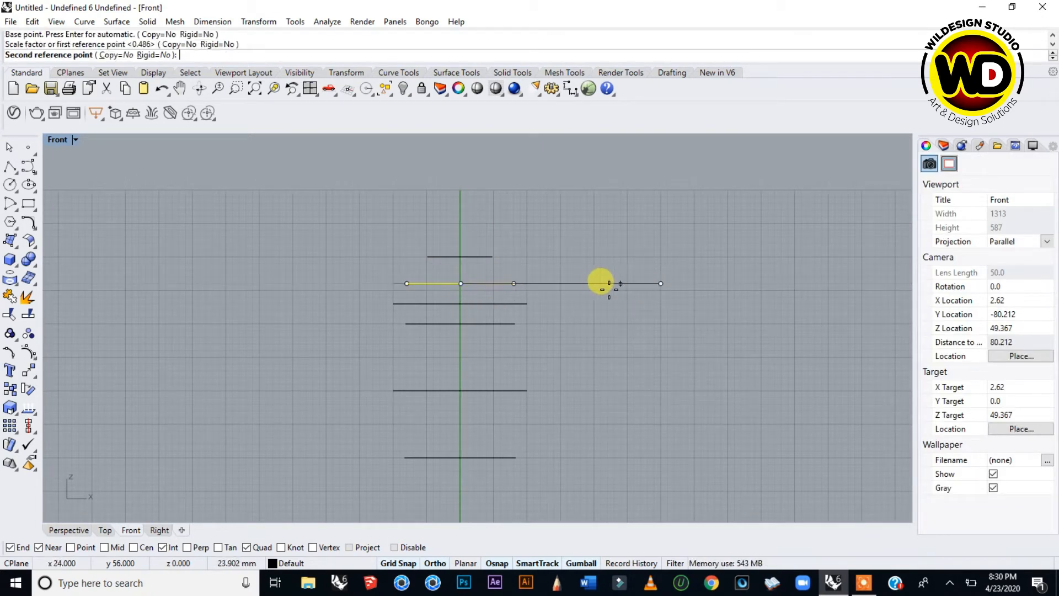
pyautogui.click(553, 283)
pyautogui.click(565, 263)
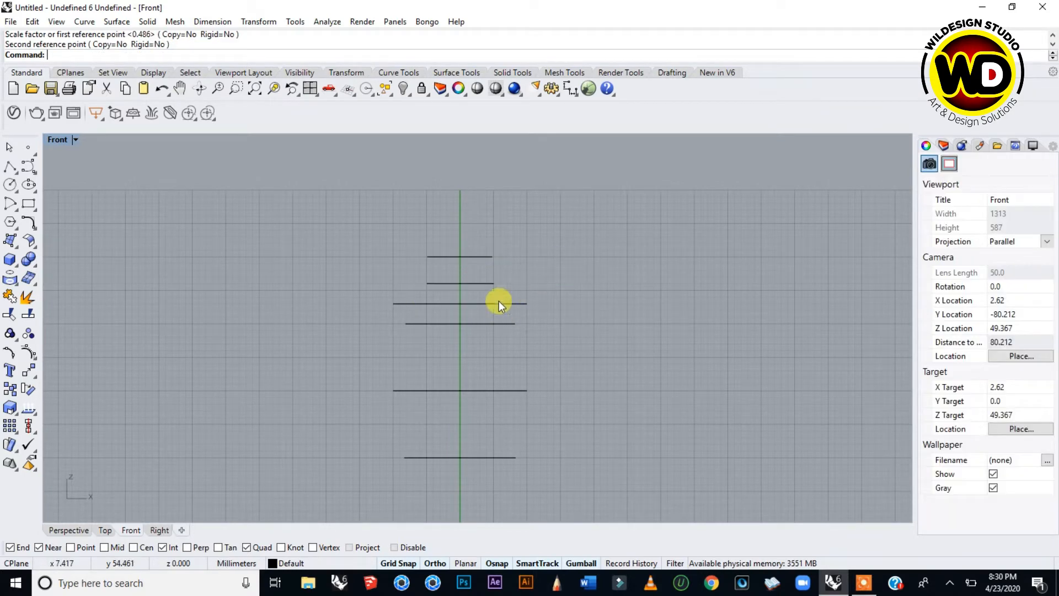
# - Widen the bottom line on the X axis to about 1.39 times its length with Scale 2-D about the origin
pyautogui.scroll(-4, 400, 313)
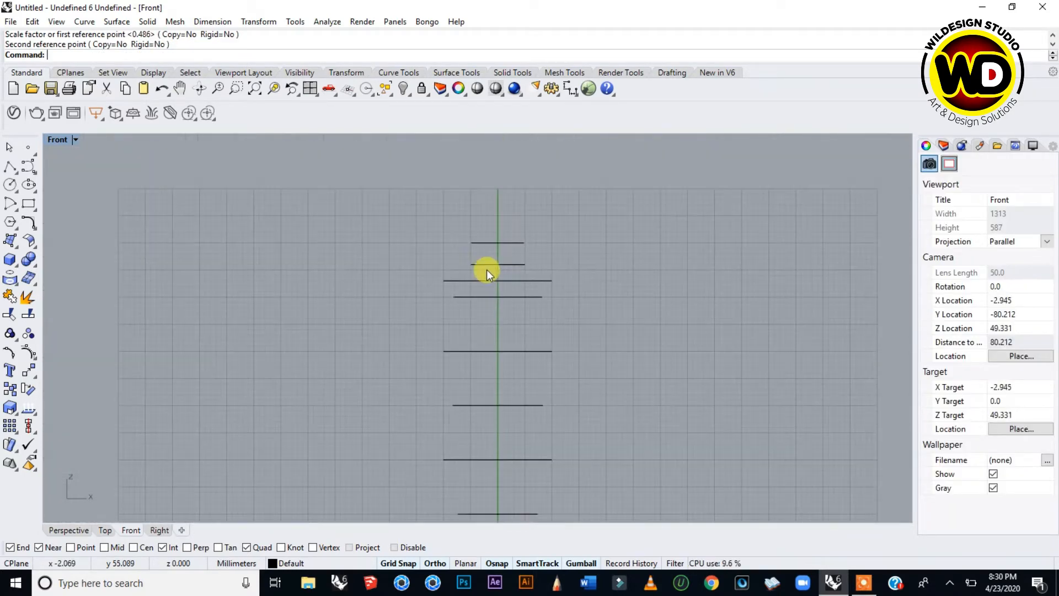
pyautogui.scroll(-4, 508, 339)
pyautogui.scroll(4, 508, 455)
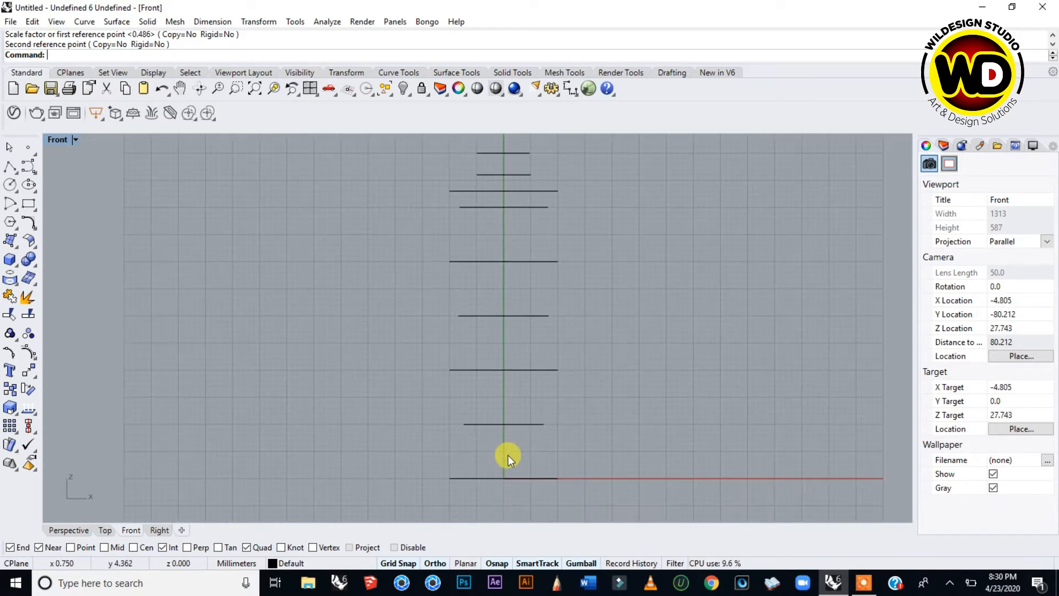
pyautogui.scroll(-1, 512, 432)
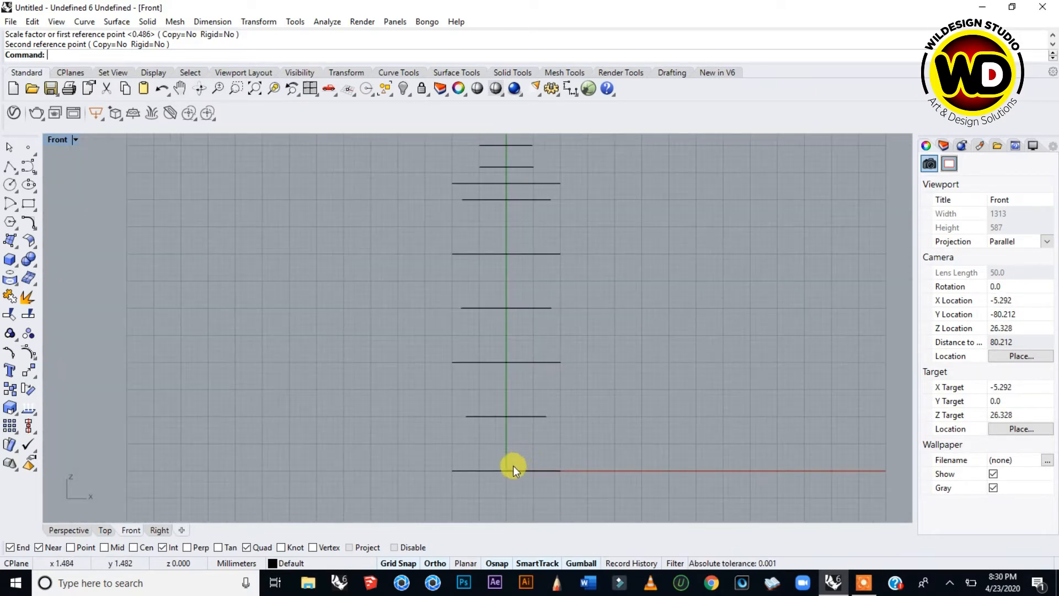
pyautogui.click(504, 471)
pyautogui.scroll(3, 513, 485)
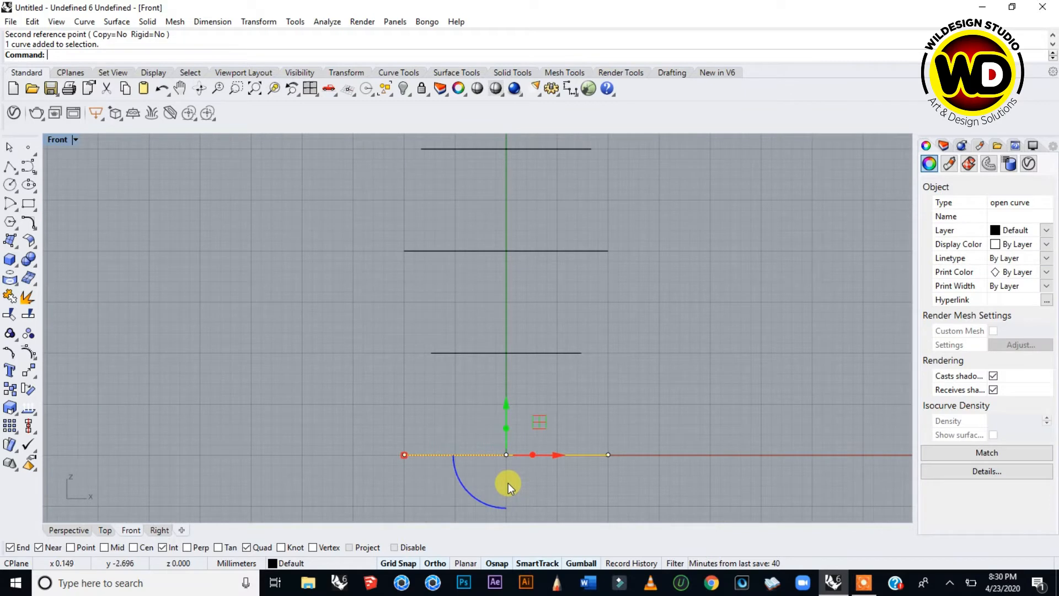
pyautogui.press('Return')
pyautogui.click(506, 455)
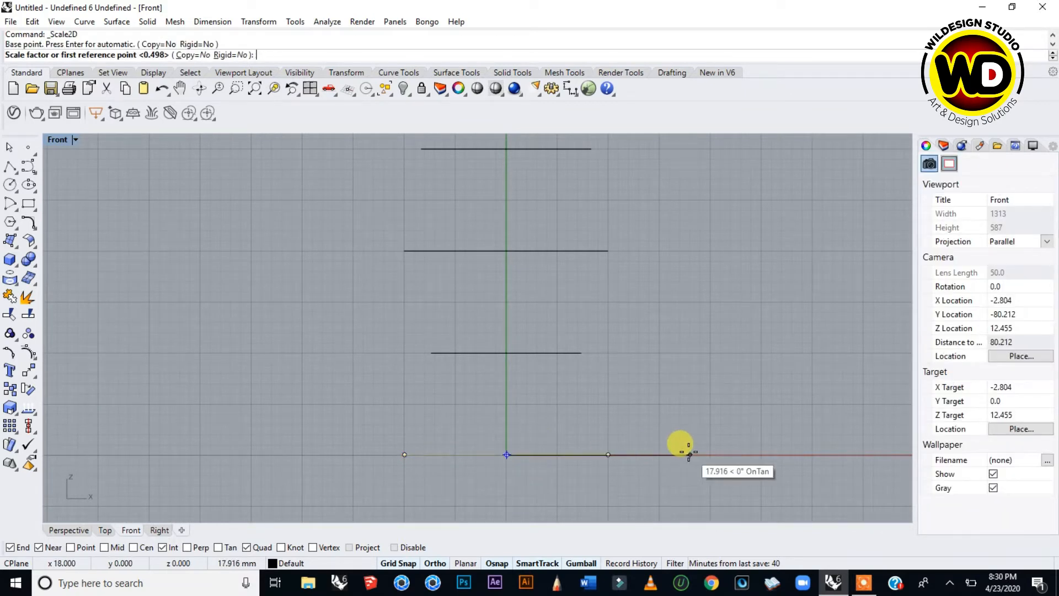
pyautogui.click(690, 454)
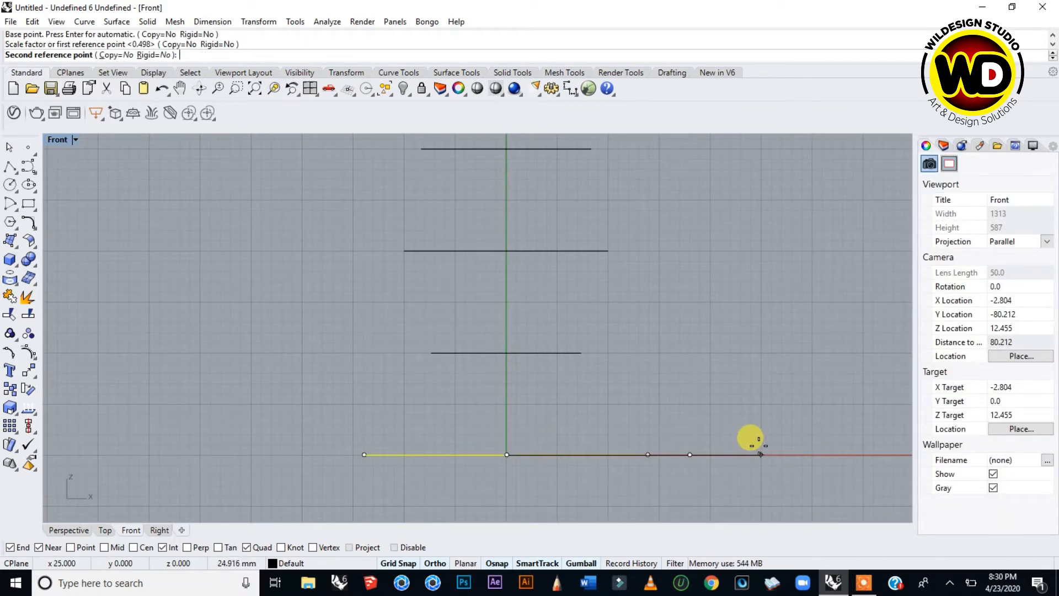
pyautogui.click(760, 454)
pyautogui.scroll(-3, 604, 396)
pyautogui.press('Escape')
# - Widen the line at 20 mm height to about 1.15 times its length with Scale 2-D about its midpoint
pyautogui.scroll(2, 539, 322)
pyautogui.click(541, 320)
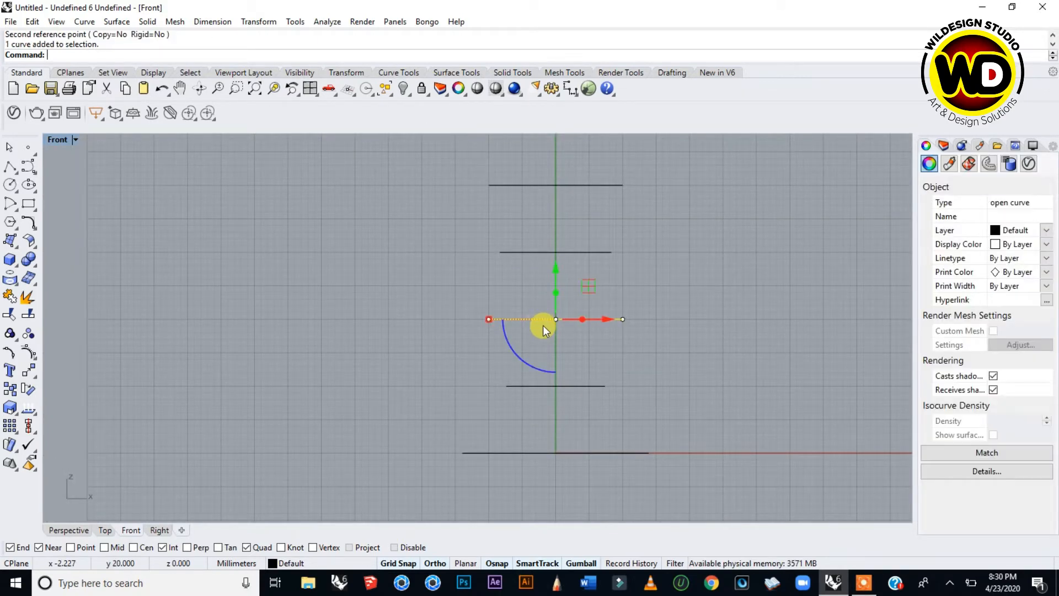
pyautogui.press('Return')
pyautogui.click(556, 319)
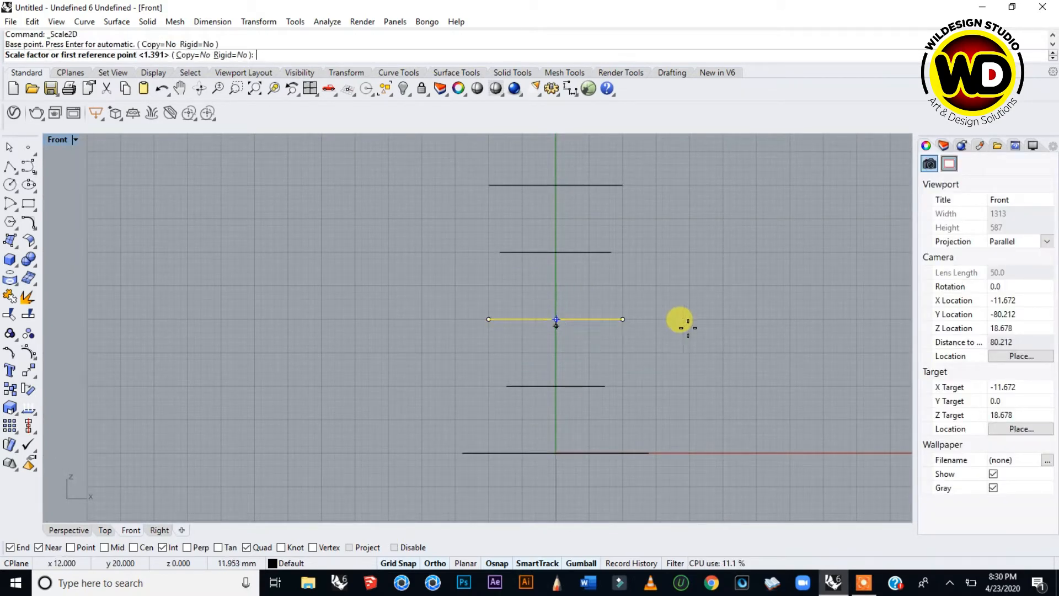
pyautogui.click(684, 319)
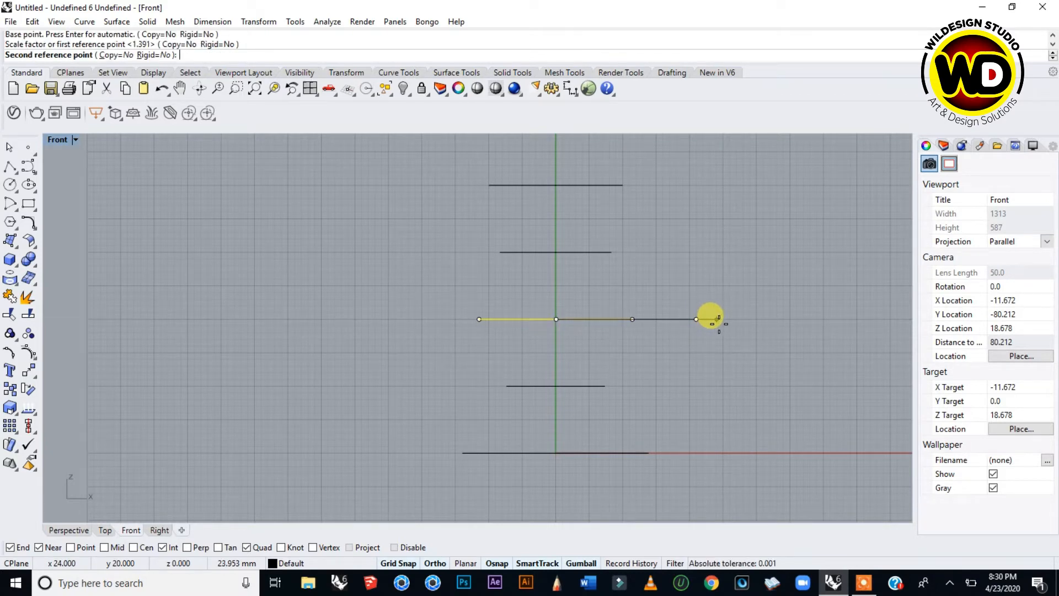
pyautogui.click(718, 320)
pyautogui.press('Escape')
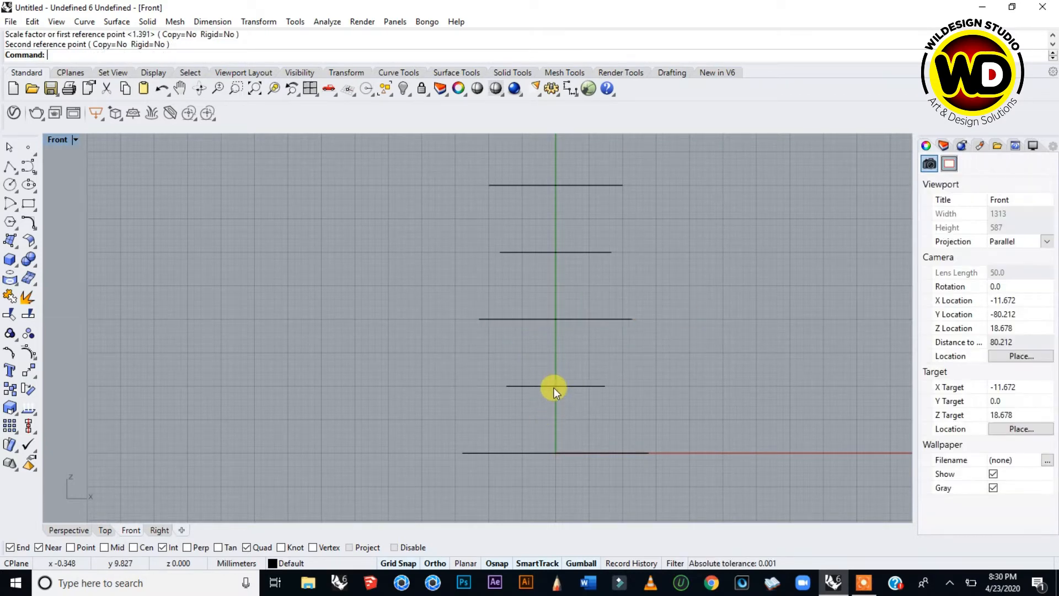
# - Copy the short line at 10 mm height straight up from its midpoint to a height of 15 mm
pyautogui.scroll(2, 554, 385)
pyautogui.click(555, 385)
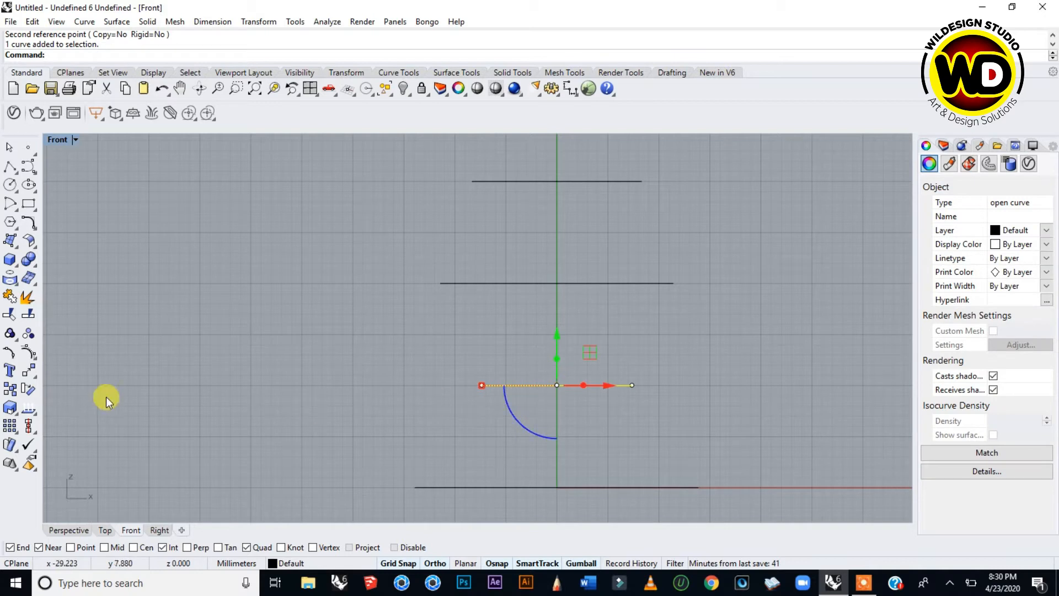
pyautogui.click(10, 389)
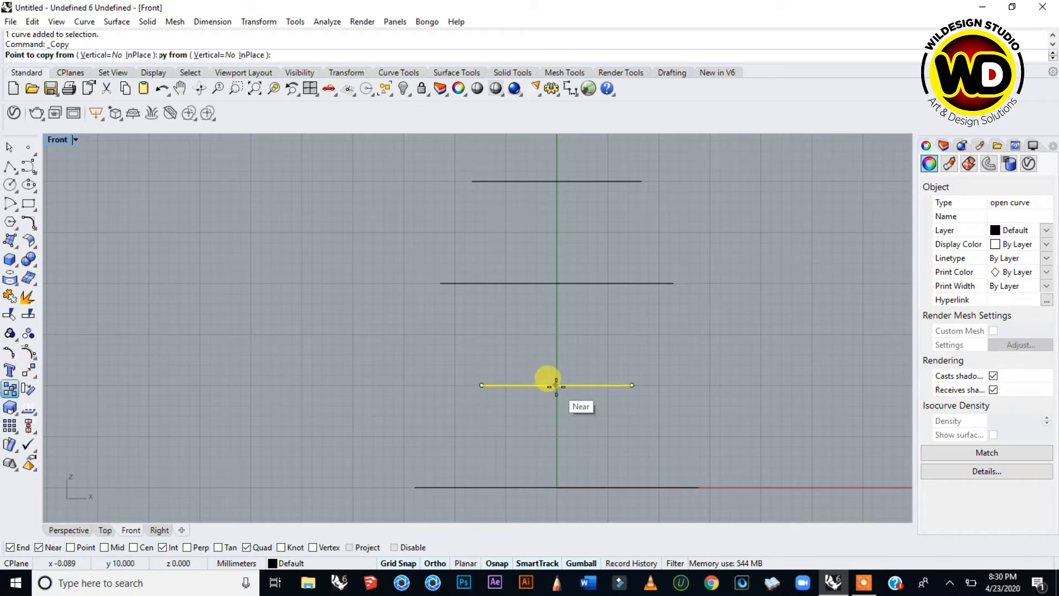
pyautogui.click(557, 386)
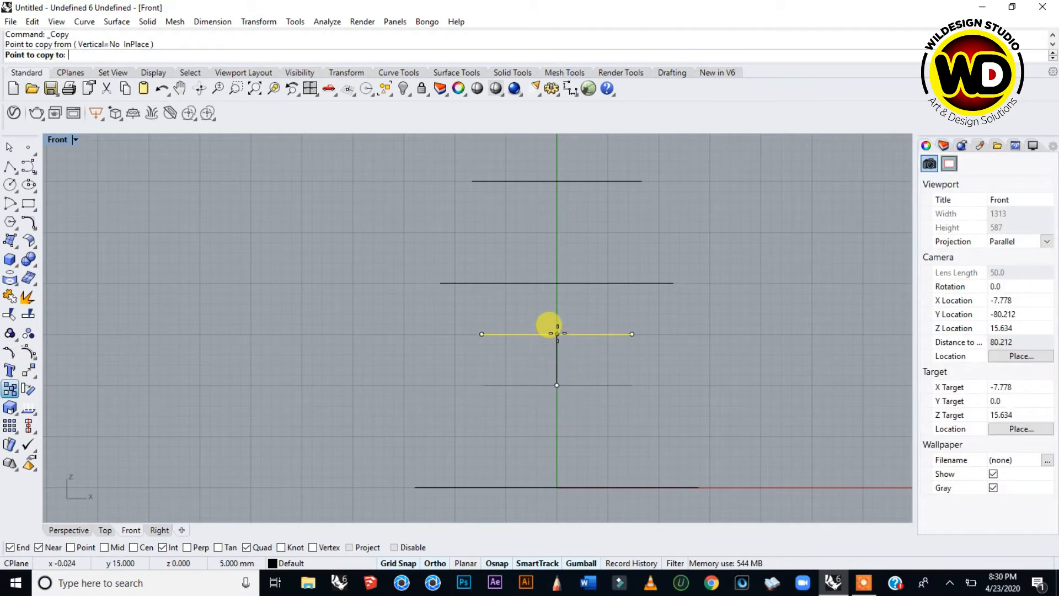
pyautogui.click(553, 332)
pyautogui.press('Return')
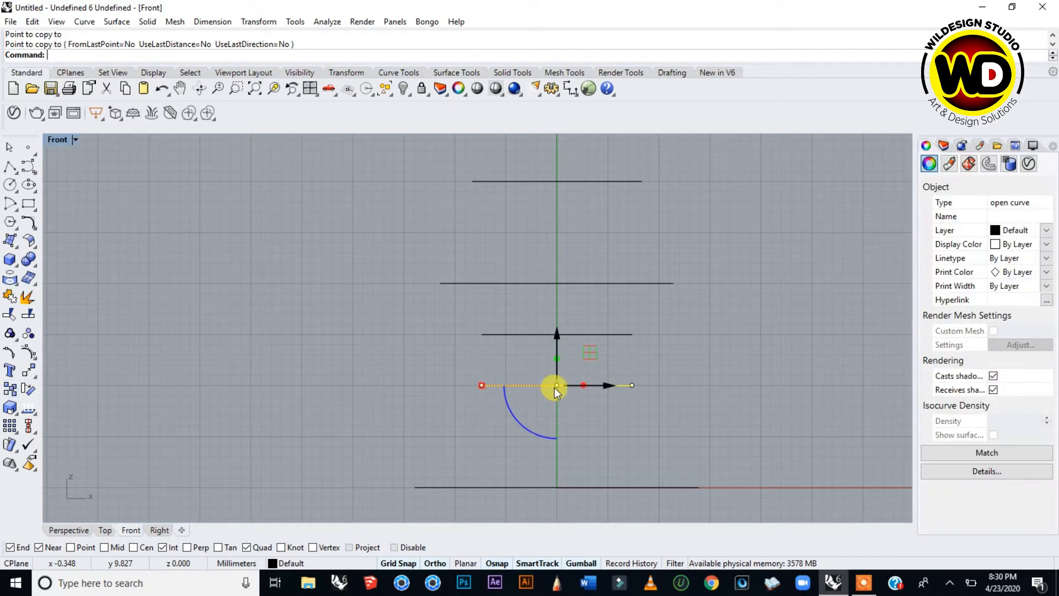
# - Copy the line at 10 mm height straight down from its midpoint to a height of 5 mm
pyautogui.press('Return')
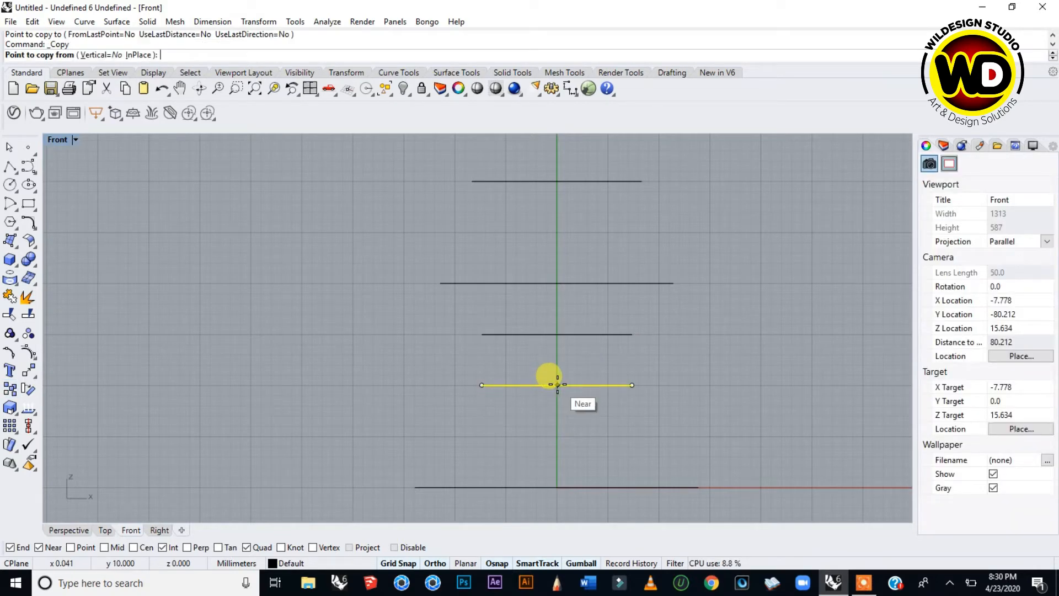
pyautogui.click(557, 385)
pyautogui.click(555, 435)
pyautogui.scroll(-4, 555, 435)
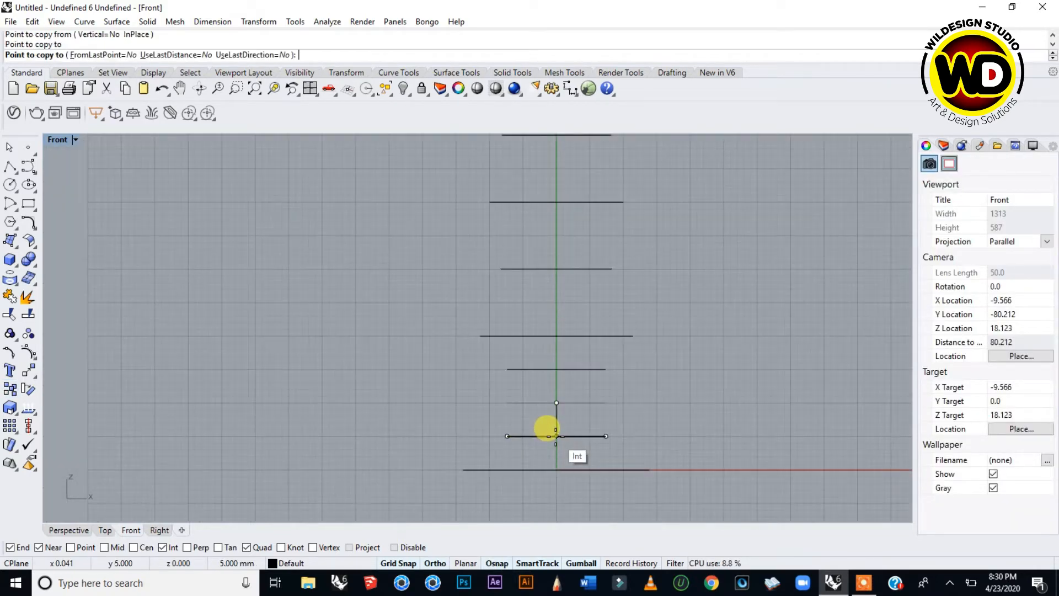
pyautogui.press('Return')
pyautogui.press('Escape')
pyautogui.scroll(4, 545, 405)
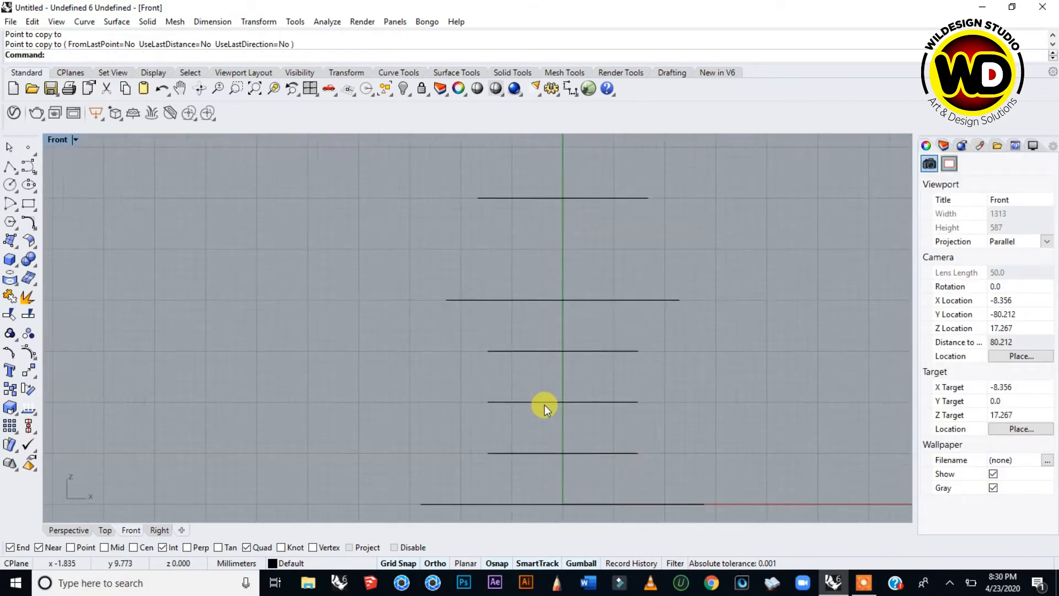
# - Widen the line at 10 mm height to about 1.35 times its length with Scale 2-D about its midpoint
pyautogui.click(544, 403)
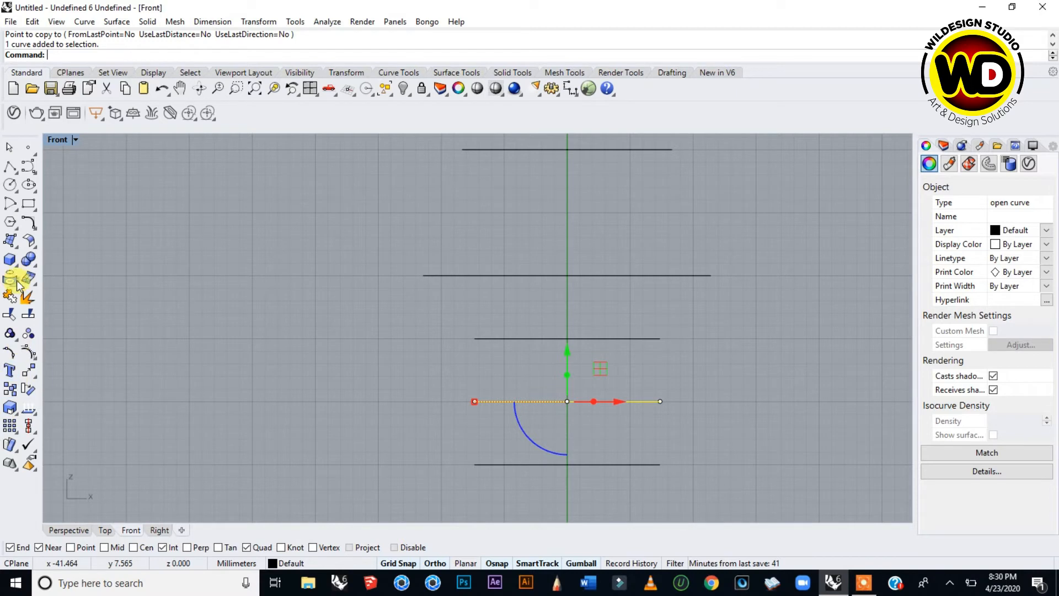
pyautogui.scroll(-2, 359, 326)
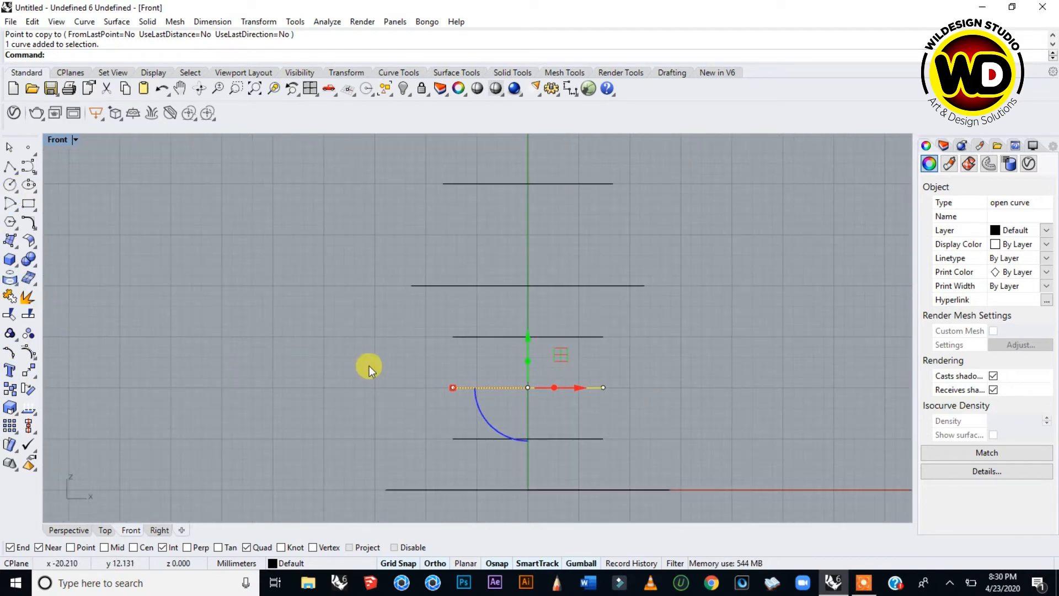
pyautogui.scroll(2, 511, 418)
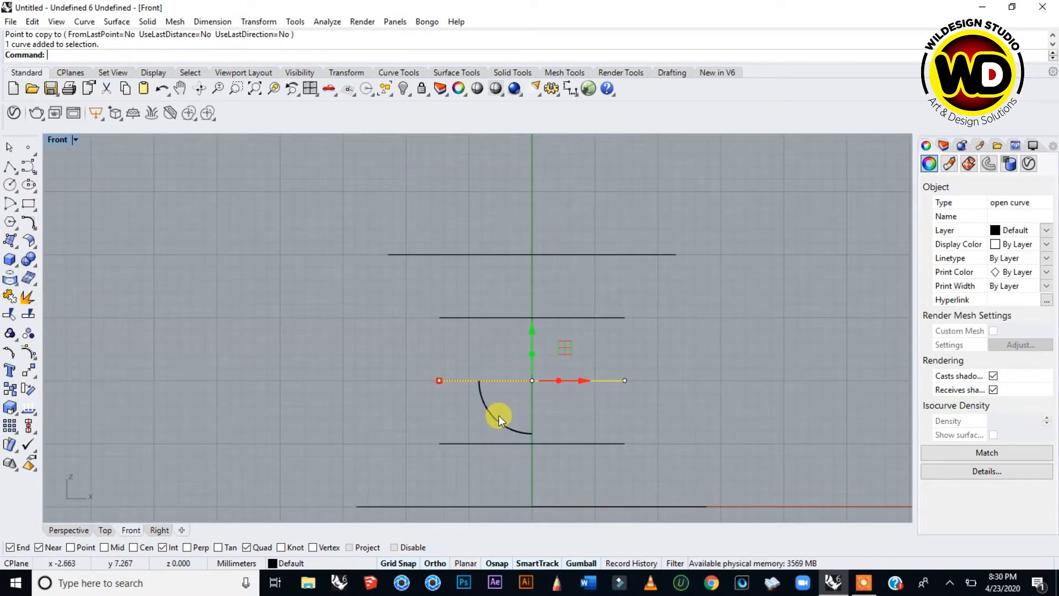
pyautogui.scroll(2, 499, 415)
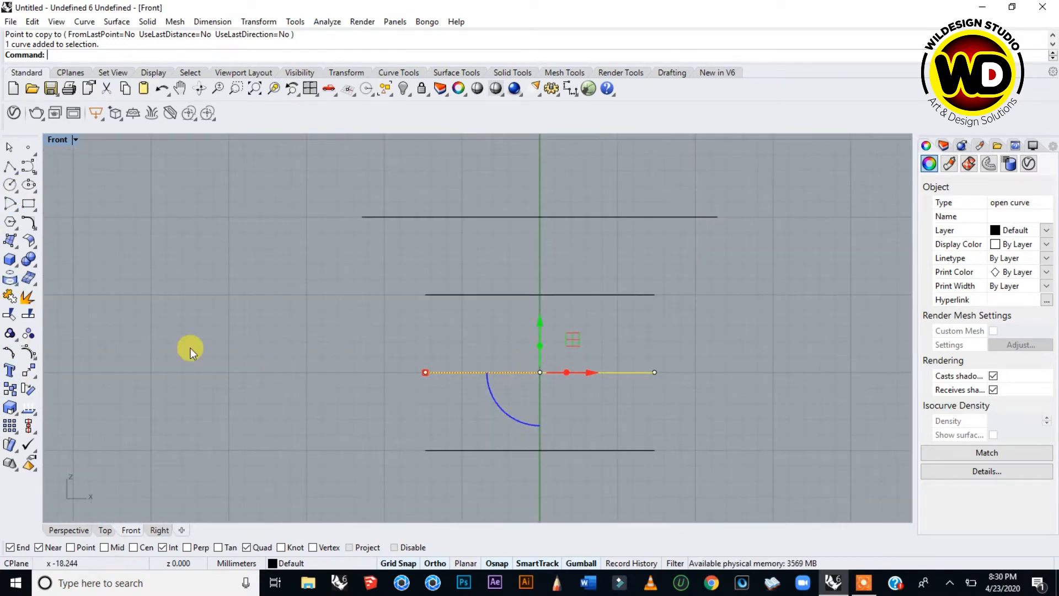
pyautogui.click(16, 415)
pyautogui.click(44, 409)
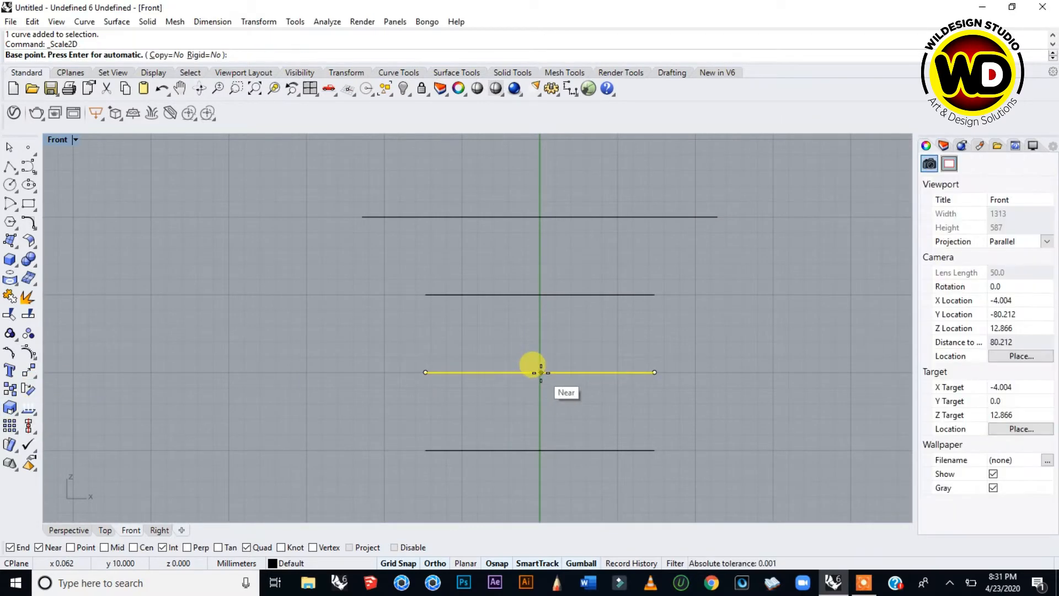
pyautogui.click(541, 372)
pyautogui.click(742, 373)
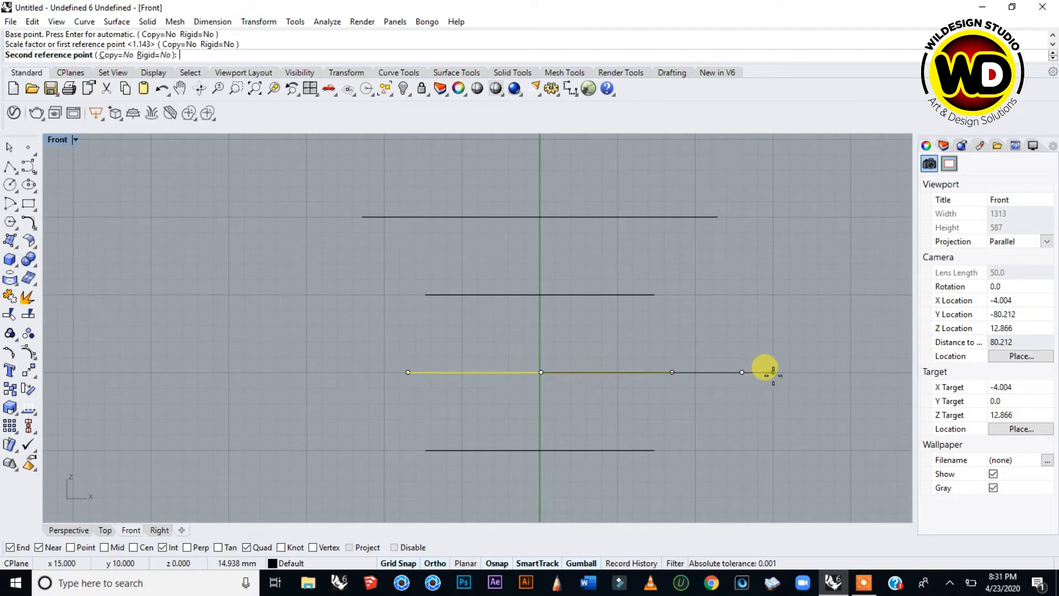
pyautogui.click(806, 380)
pyautogui.scroll(-6, 682, 363)
pyautogui.click(727, 347)
pyautogui.scroll(-6, 669, 379)
pyautogui.scroll(-3, 640, 282)
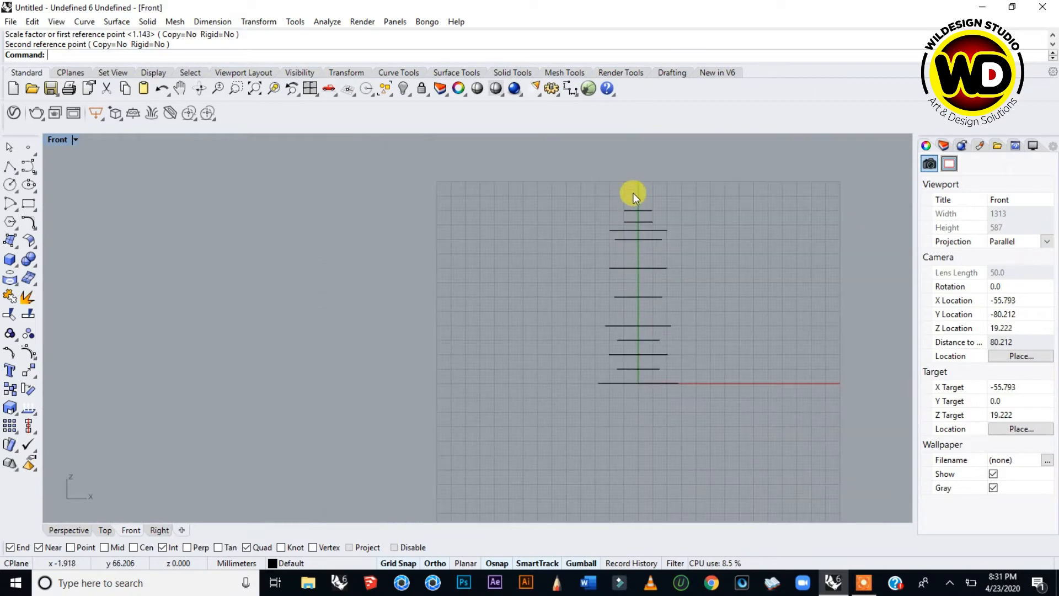
# - Move the line at 50 mm height straight down to a height of about 46 mm
pyautogui.scroll(5, 633, 194)
pyautogui.scroll(3, 613, 295)
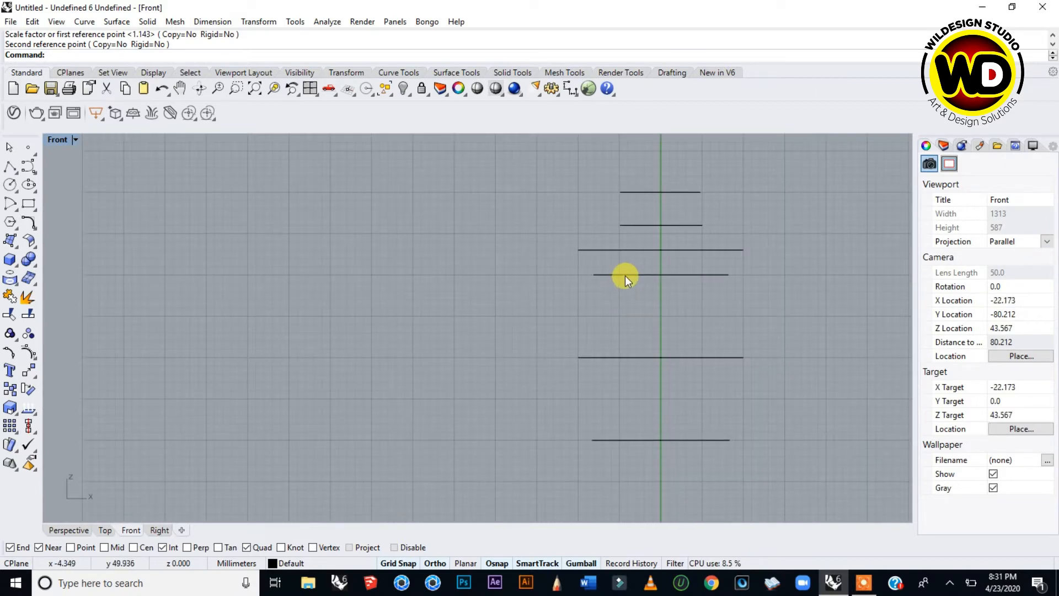
pyautogui.click(624, 275)
pyautogui.moveTo(661, 223); pyautogui.dragTo(664, 259)
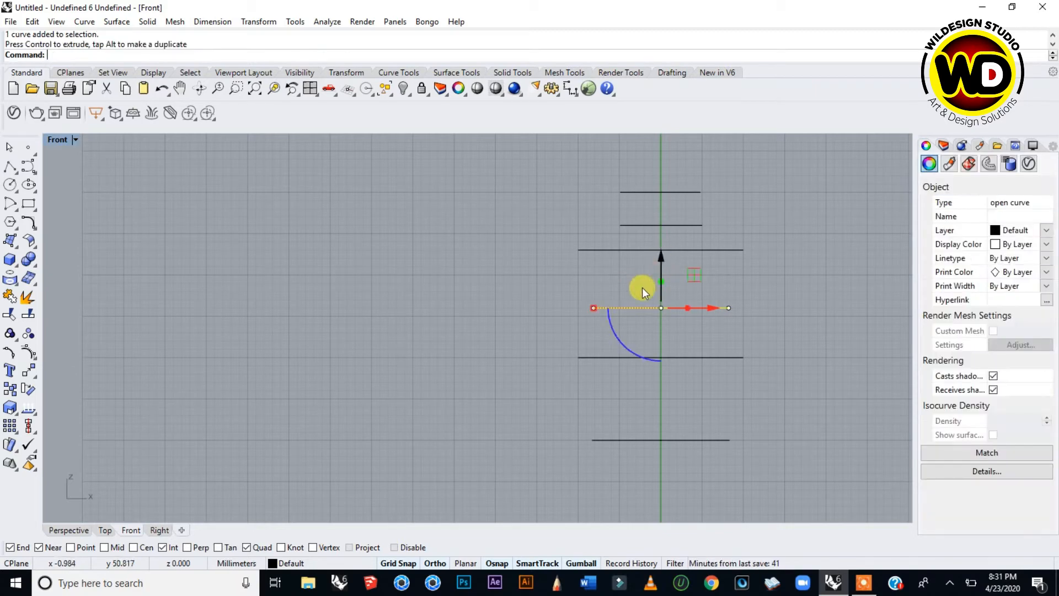
pyautogui.click(518, 287)
# - Move the wide line at 53 mm height straight down to a height of about 50 mm
pyautogui.click(644, 249)
pyautogui.moveTo(659, 199); pyautogui.dragTo(660, 224)
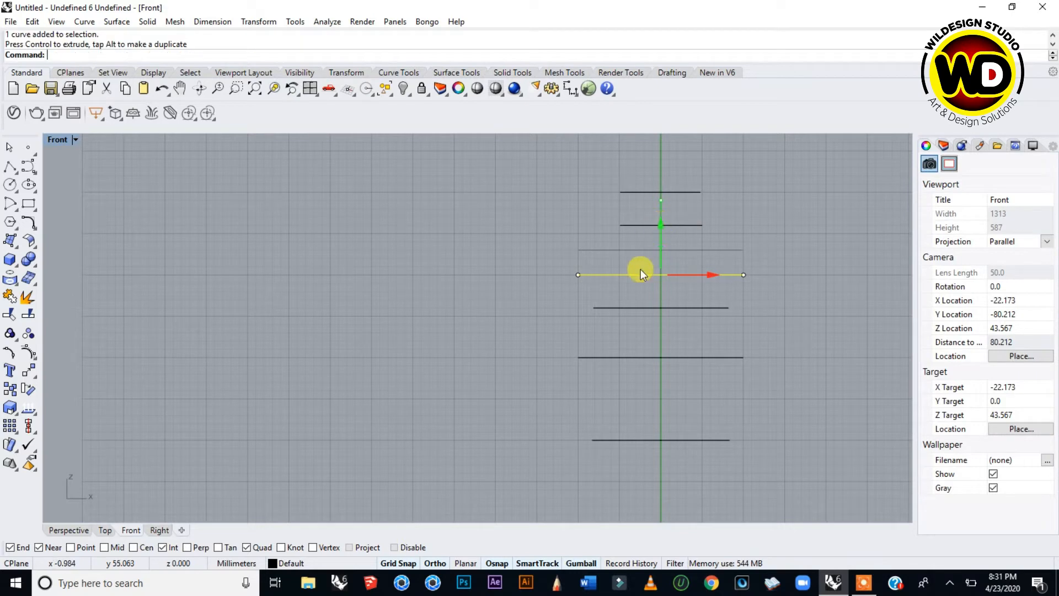
pyautogui.click(714, 236)
# - Copy the short line at 56 mm height straight down from its midpoint to a height of 53 mm
pyautogui.click(669, 226)
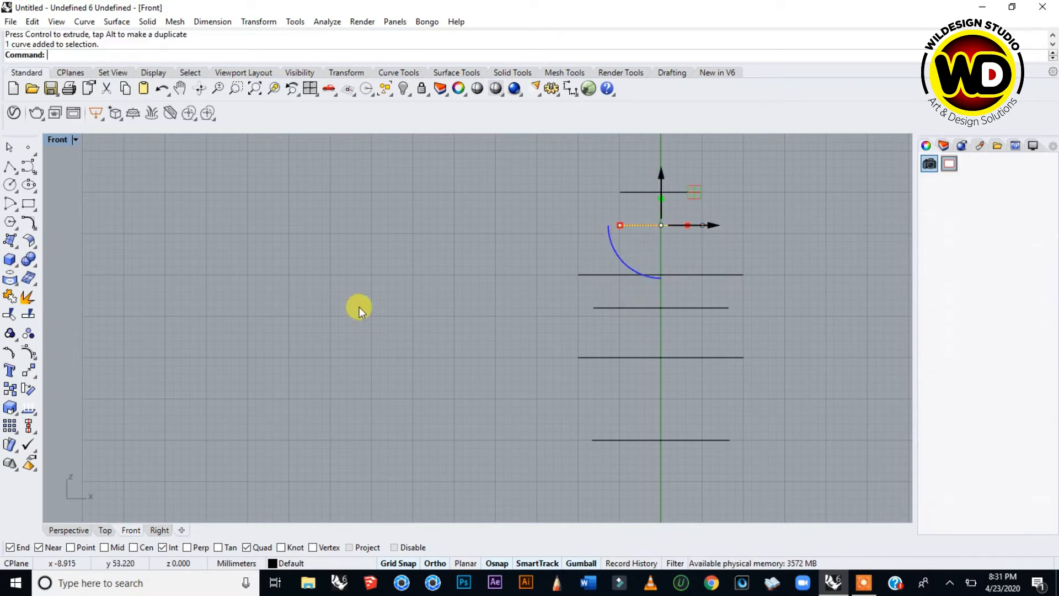
pyautogui.click(10, 390)
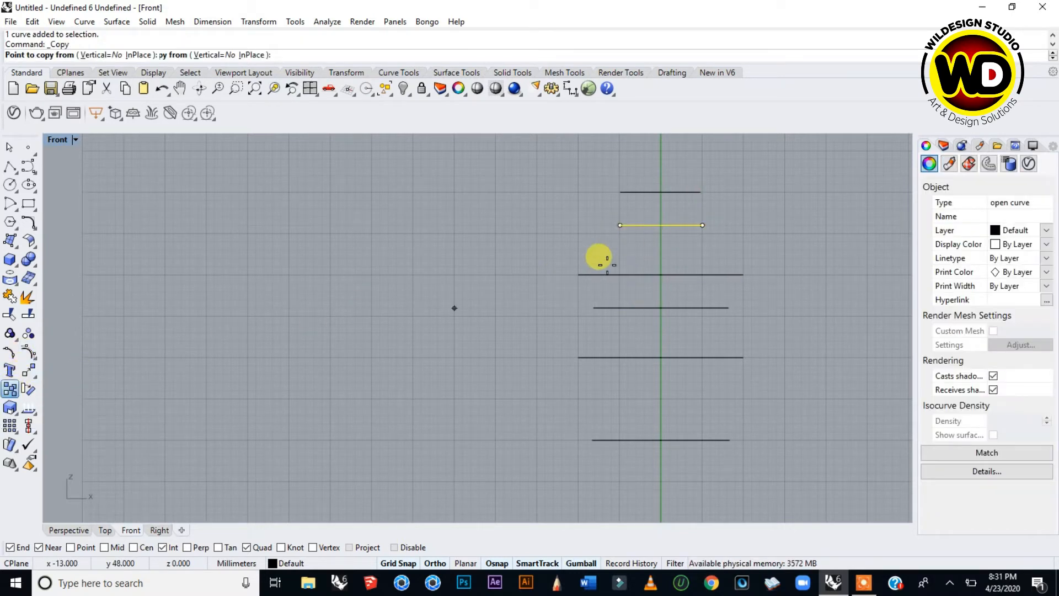
pyautogui.click(662, 226)
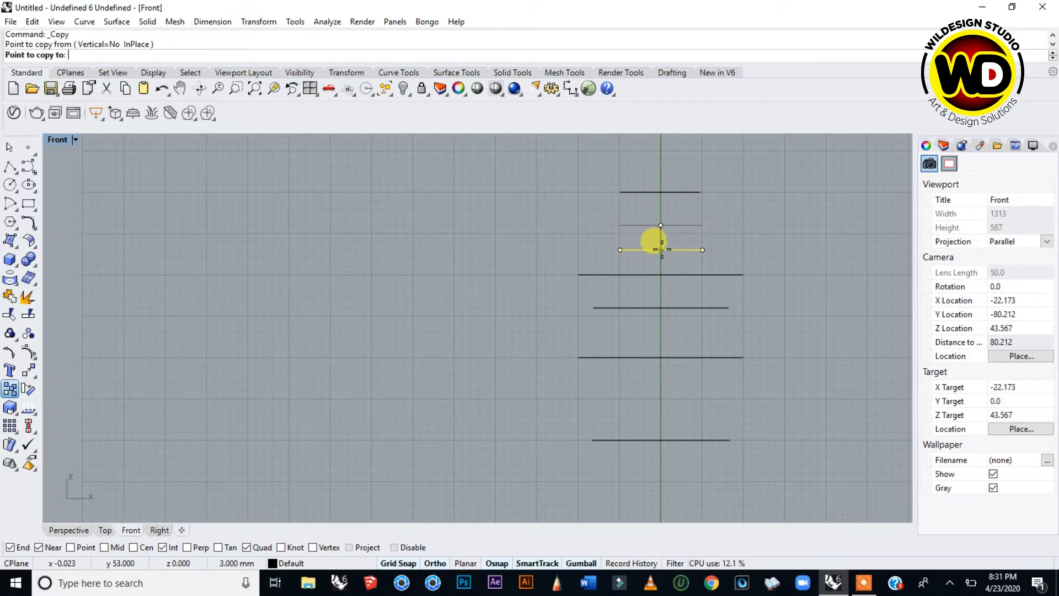
pyautogui.click(661, 250)
pyautogui.press('Return')
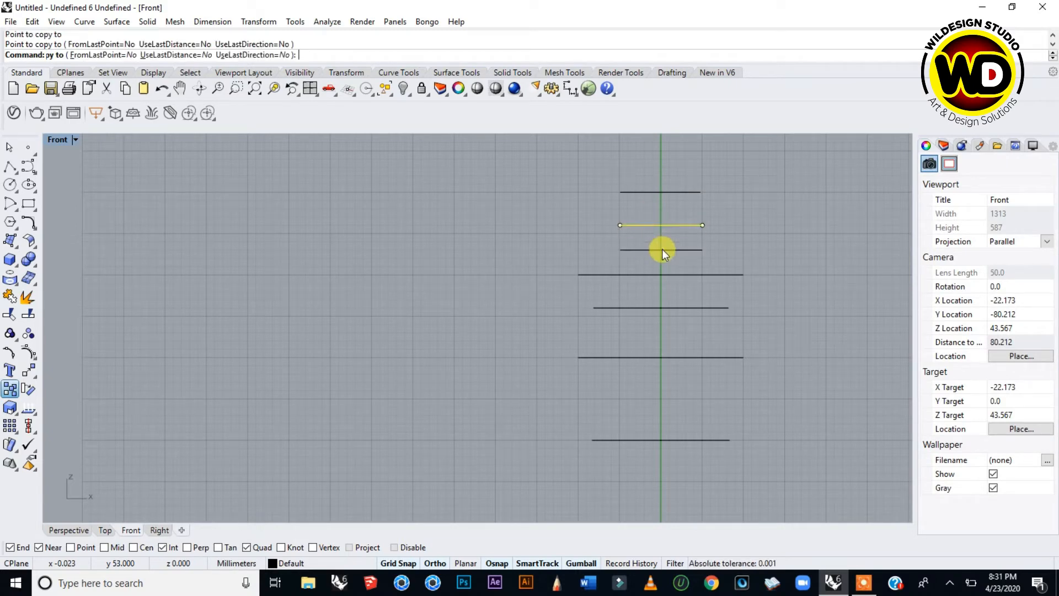
pyautogui.click(779, 214)
pyautogui.scroll(-2, 693, 243)
pyautogui.scroll(4, 693, 243)
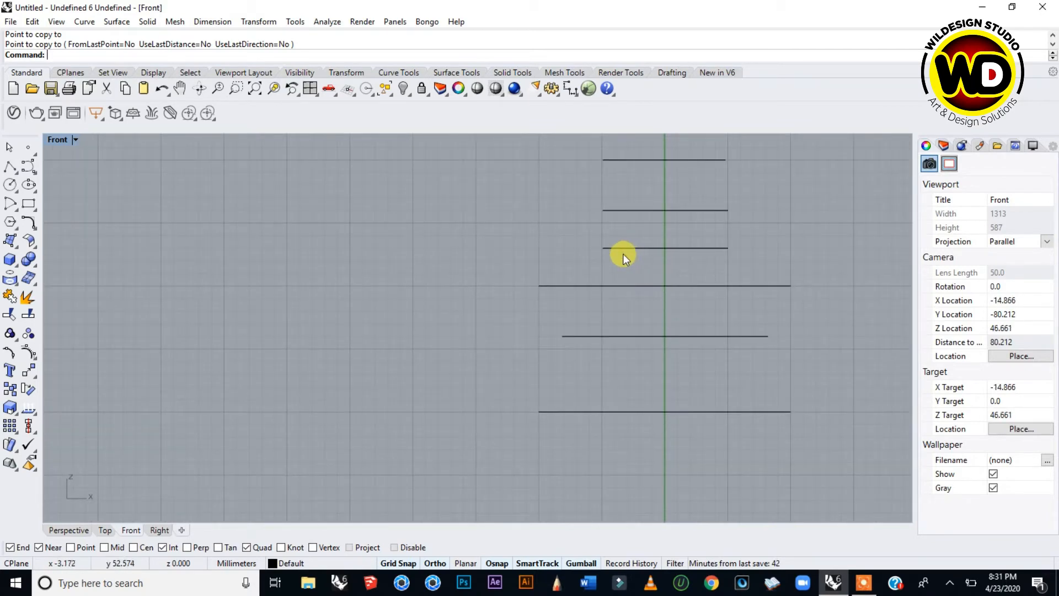
pyautogui.scroll(-5, 642, 244)
pyautogui.moveTo(680, 387); pyautogui.dragTo(594, 370, button='right')
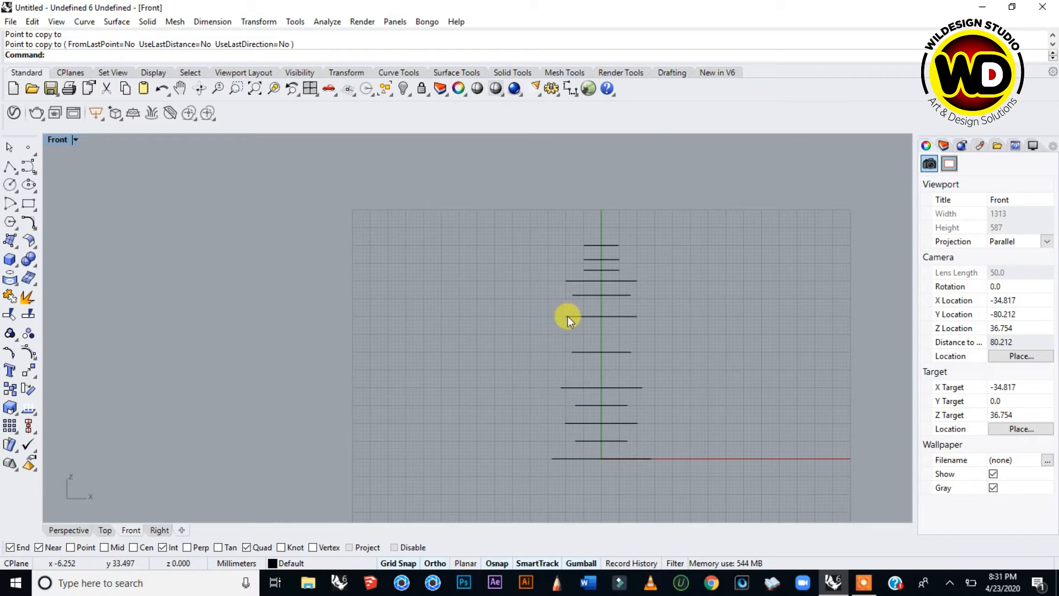
# - Maximize the Perspective view and examine the whole stack of profile lines from several angles
pyautogui.doubleClick(63, 140)
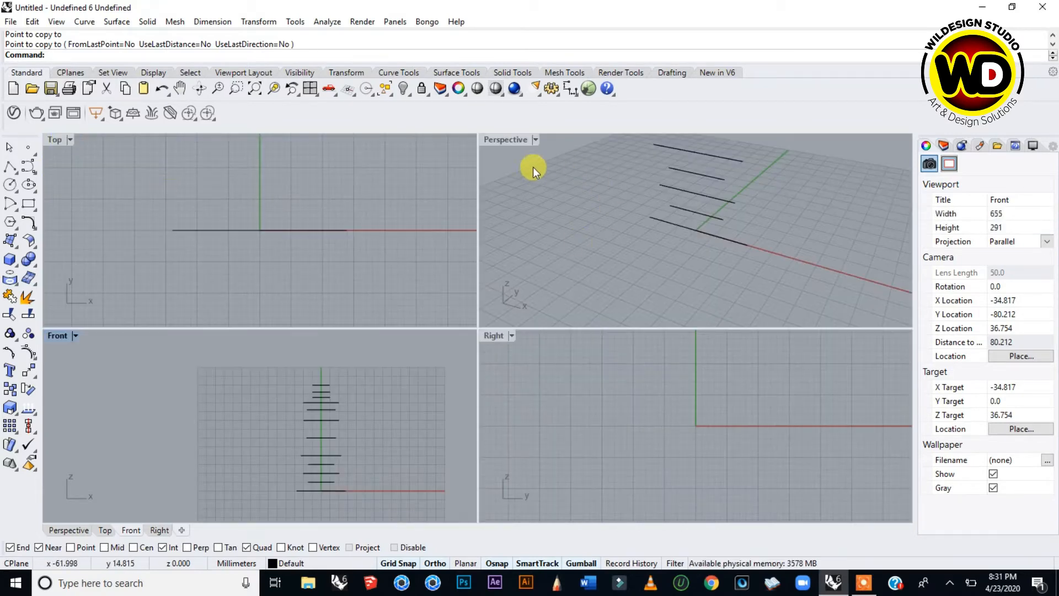
pyautogui.doubleClick(509, 139)
pyautogui.moveTo(528, 258); pyautogui.dragTo(535, 177, button='right')
pyautogui.moveTo(614, 320); pyautogui.dragTo(669, 299, button='right')
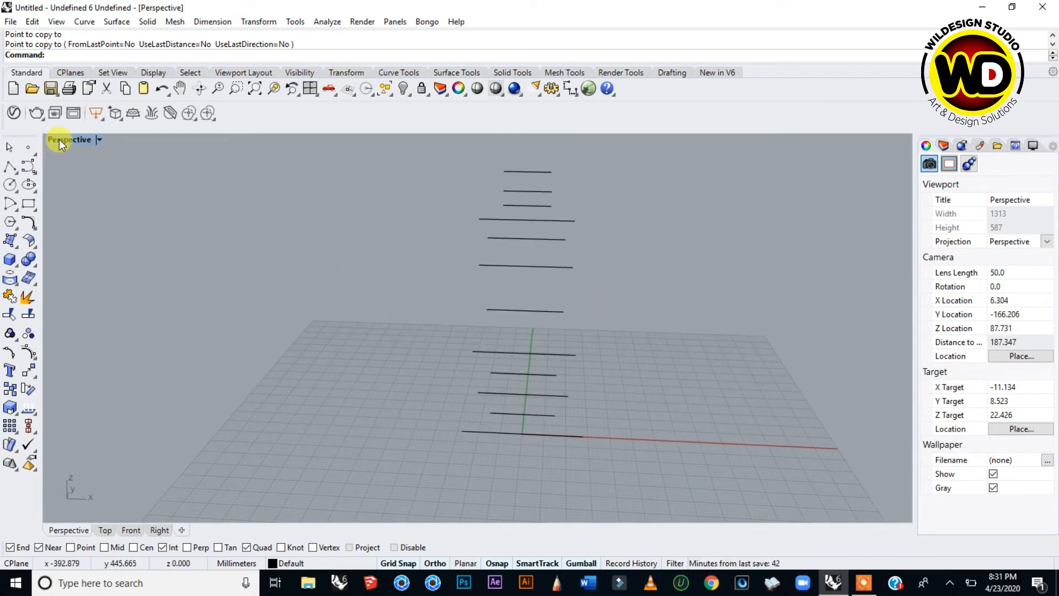
pyautogui.moveTo(525, 317); pyautogui.dragTo(586, 361, button='right')
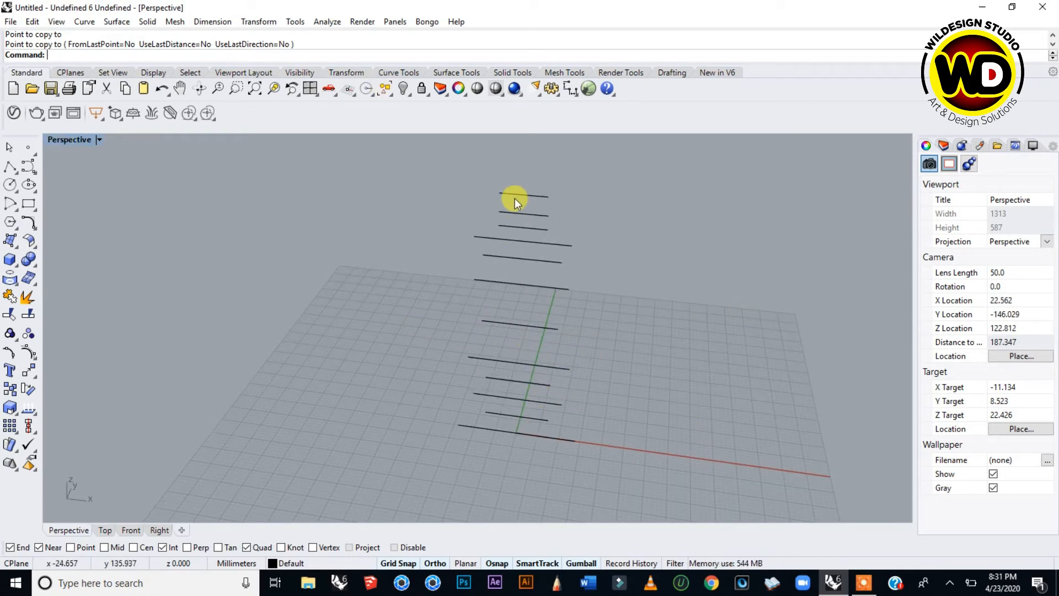
pyautogui.scroll(2, 515, 198)
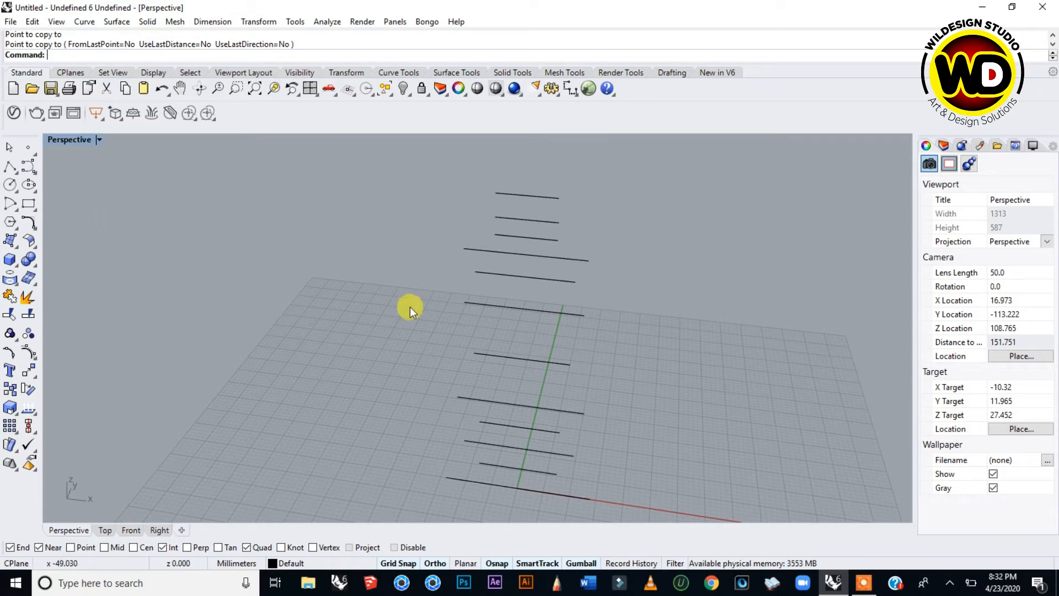
pyautogui.moveTo(511, 285); pyautogui.dragTo(515, 324, button='right')
pyautogui.scroll(6, 552, 505)
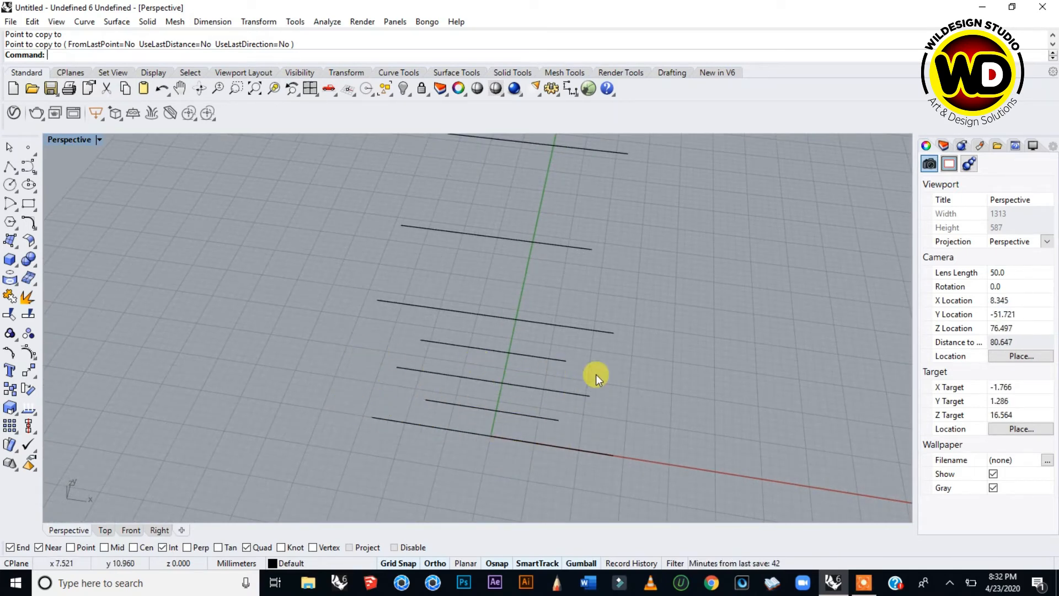
pyautogui.scroll(-8, 524, 291)
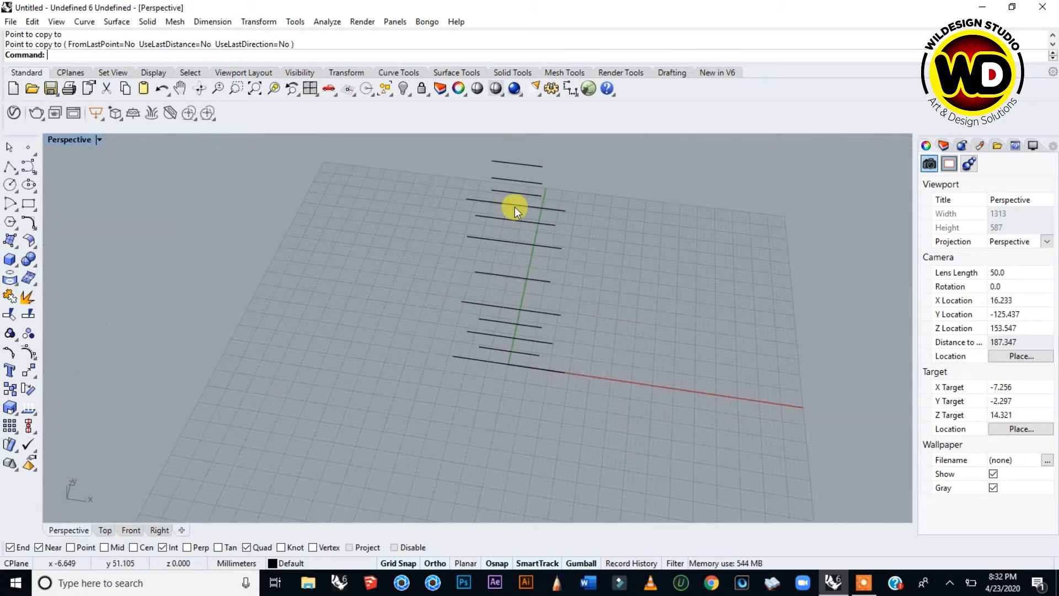
pyautogui.scroll(6, 515, 171)
pyautogui.scroll(-4, 494, 315)
pyautogui.scroll(2, 506, 436)
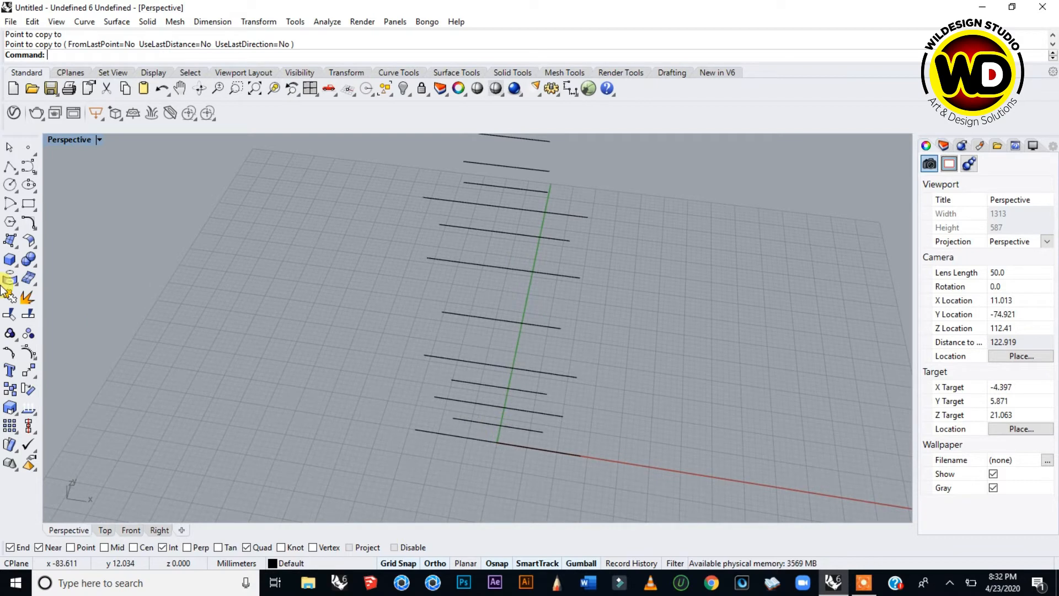
# - Draw a circle by diameter on the ground plane, spanning the bottom line on the X axis from endpoint to endpoint
pyautogui.click(10, 188)
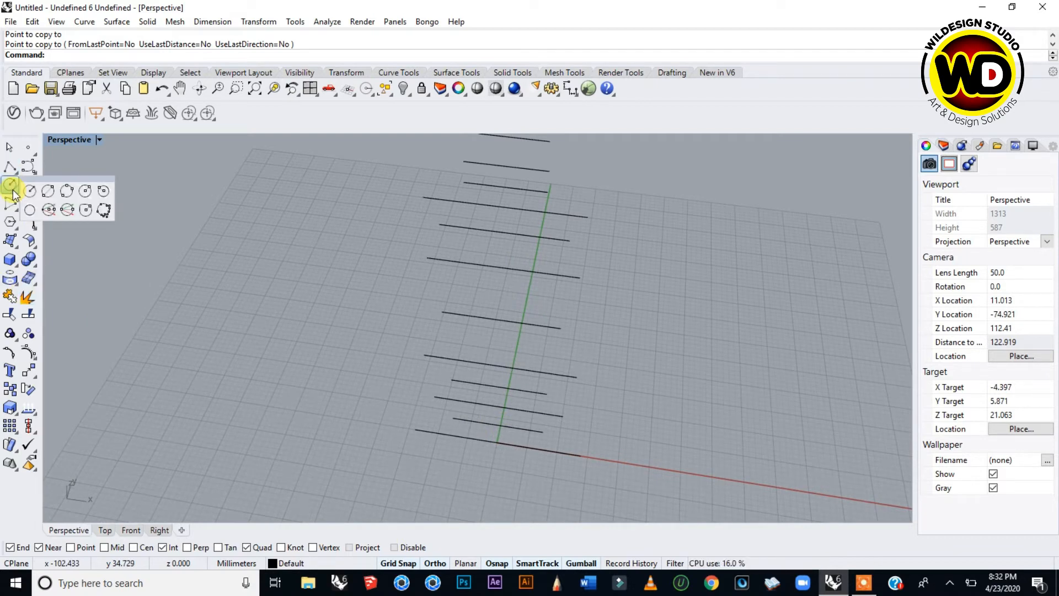
pyautogui.click(49, 192)
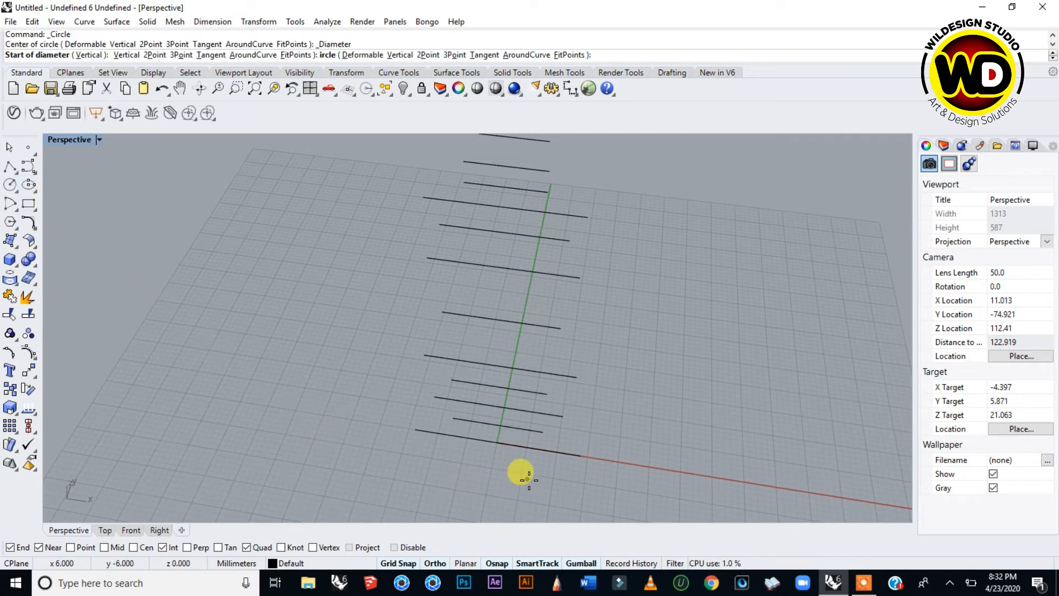
pyautogui.scroll(3, 528, 479)
pyautogui.click(363, 406)
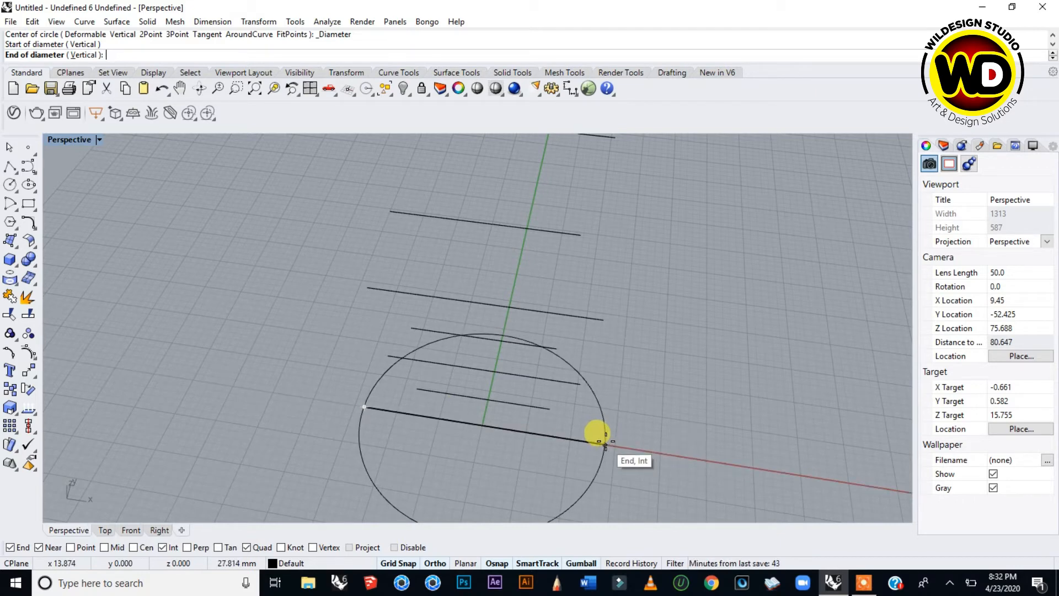
pyautogui.click(606, 441)
pyautogui.moveTo(606, 442); pyautogui.dragTo(580, 363, button='right')
pyautogui.moveTo(596, 468); pyautogui.dragTo(512, 461, button='right')
pyautogui.scroll(4, 568, 419)
pyautogui.scroll(-2, 568, 419)
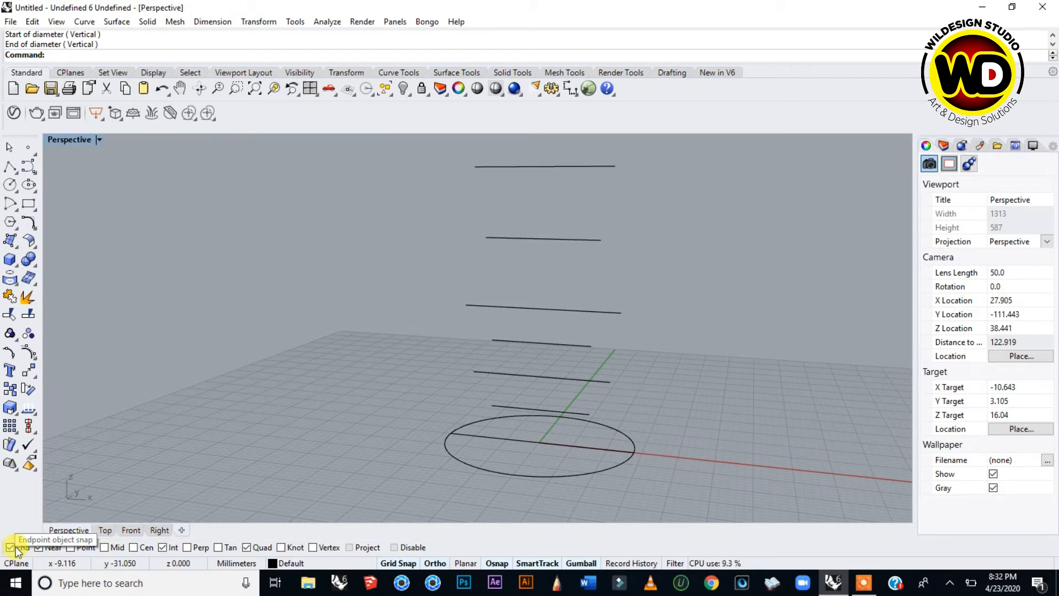
# - Turn off the Near object snap and draw a circle by diameter between the endpoints of the line at 5 mm height
pyautogui.click(41, 548)
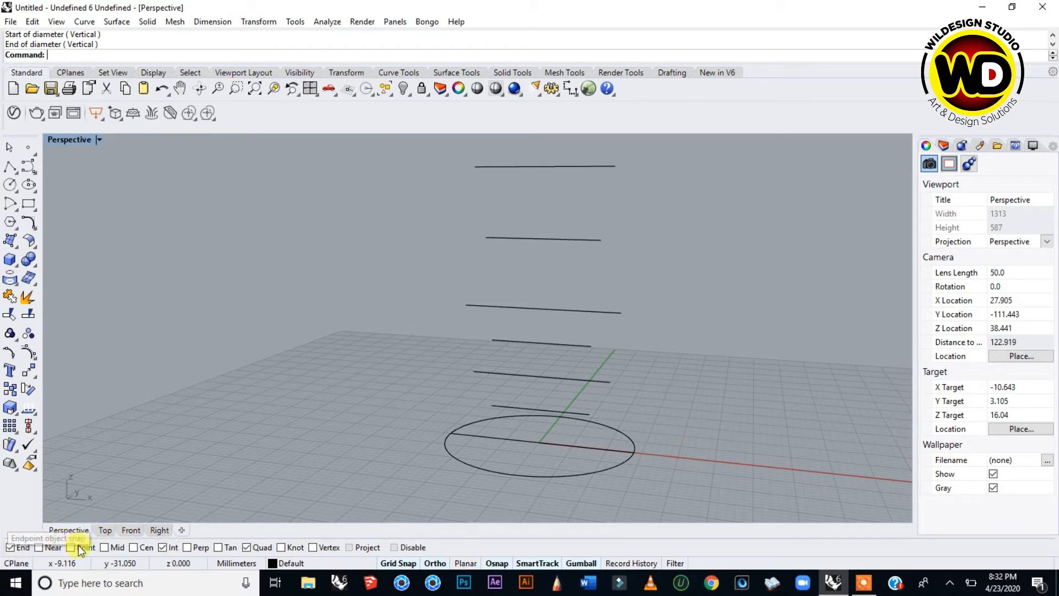
pyautogui.moveTo(572, 402); pyautogui.dragTo(570, 434, button='right')
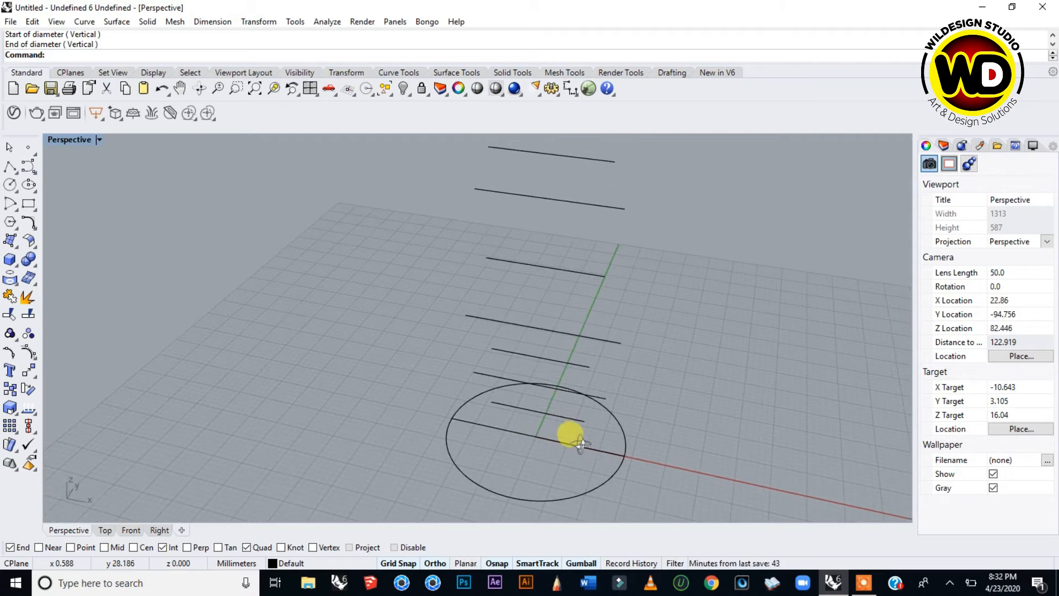
pyautogui.scroll(4, 500, 407)
pyautogui.rightClick(505, 412)
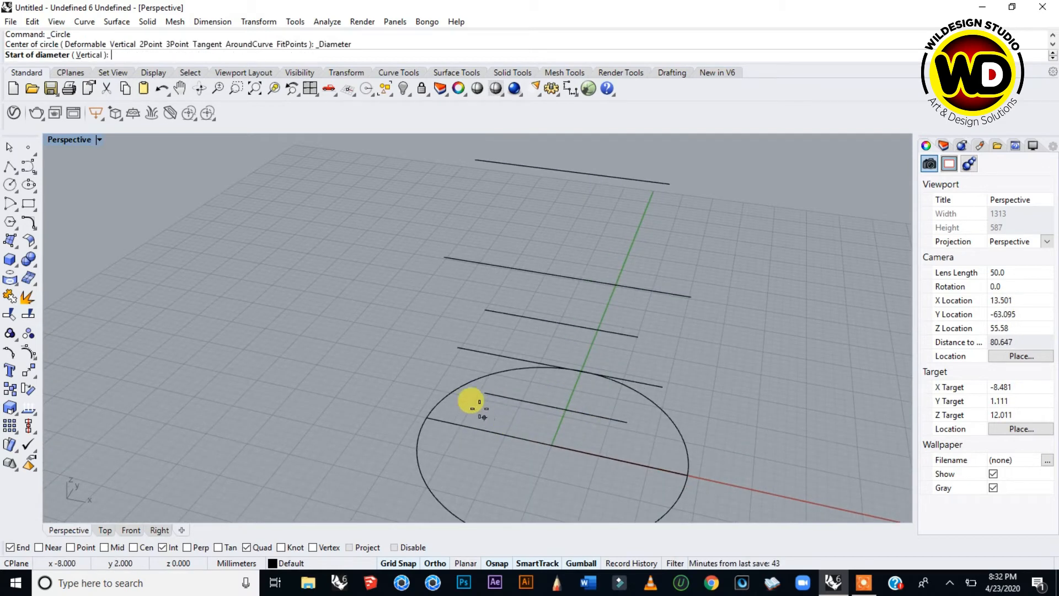
pyautogui.moveTo(490, 407)
pyautogui.mouseDown(button='right')
pyautogui.moveTo(515, 338)
pyautogui.moveTo(535, 393)
pyautogui.moveTo(522, 411)
pyautogui.moveTo(494, 406)
pyautogui.mouseUp(button='right')
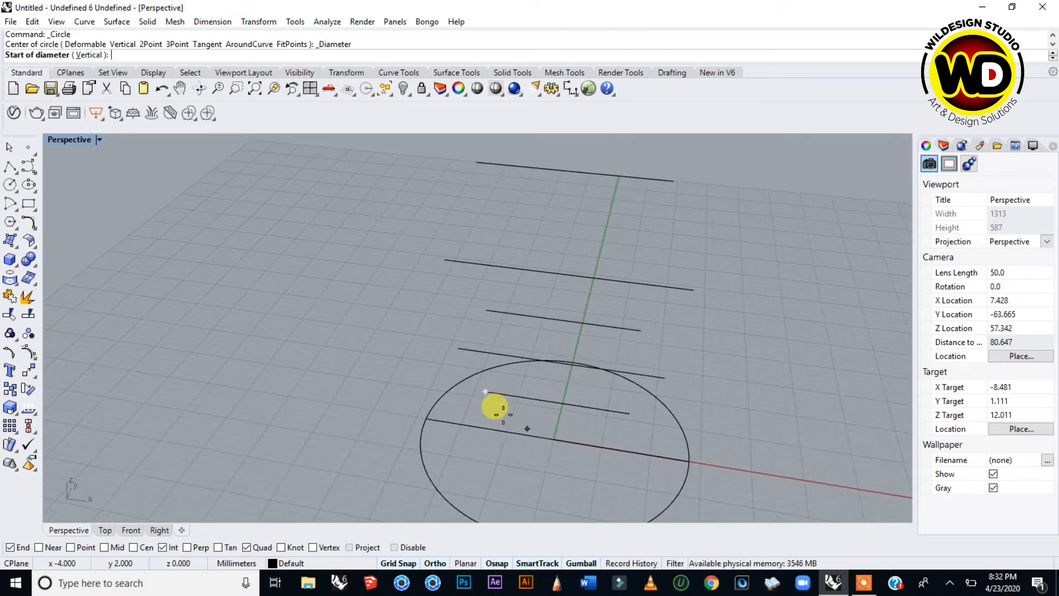
pyautogui.click(485, 392)
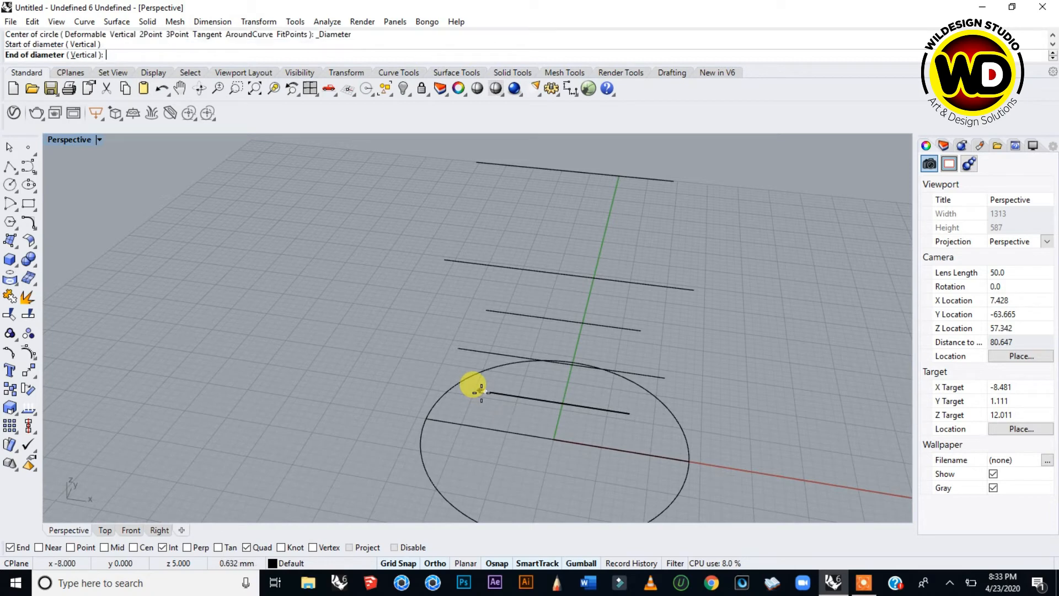
pyautogui.click(630, 415)
# - Draw a horizontal circle by diameter from endpoint to endpoint of the line at 10 mm height
pyautogui.moveTo(585, 396); pyautogui.dragTo(580, 363, button='right')
pyautogui.scroll(4, 566, 360)
pyautogui.press('Return')
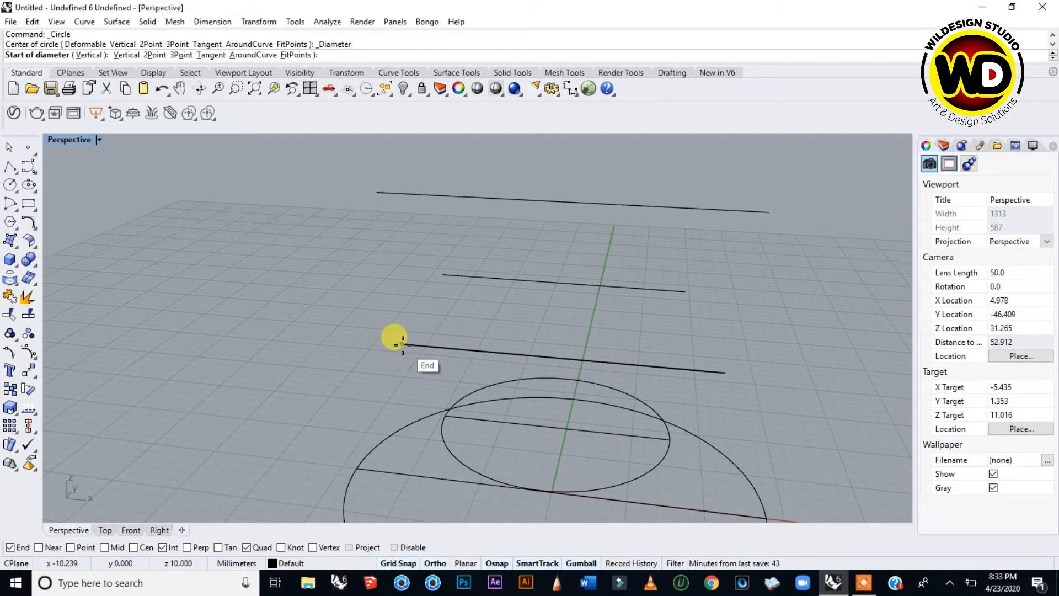
pyautogui.click(402, 343)
pyautogui.click(691, 366)
# - Draw a circle by diameter across both endpoints of the short line at 15 mm height
pyautogui.moveTo(678, 347); pyautogui.dragTo(420, 300, button='right')
pyautogui.press('Return')
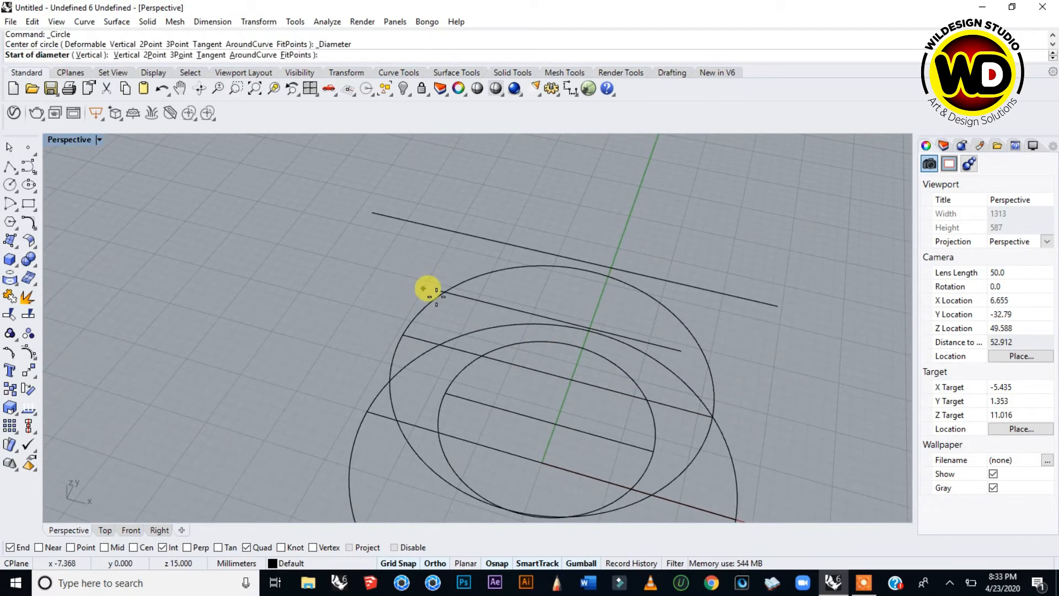
pyautogui.click(436, 289)
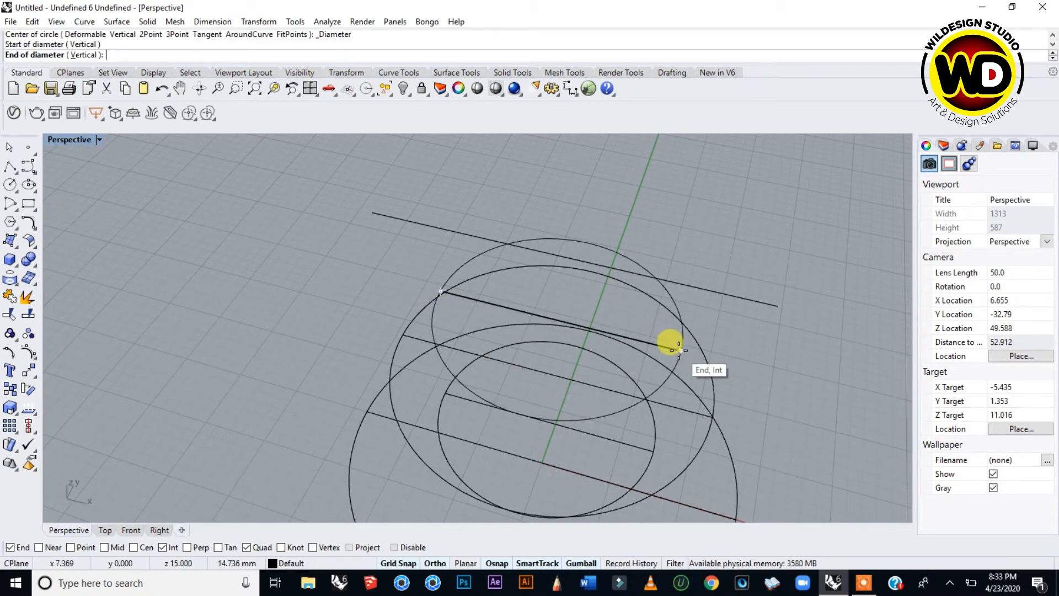
pyautogui.click(669, 342)
# - Draw a circle by diameter spanning the full length of the wide line at 20 mm height
pyautogui.scroll(-5, 607, 325)
pyautogui.moveTo(601, 336); pyautogui.dragTo(619, 231, button='right')
pyautogui.scroll(5, 610, 251)
pyautogui.press('Return')
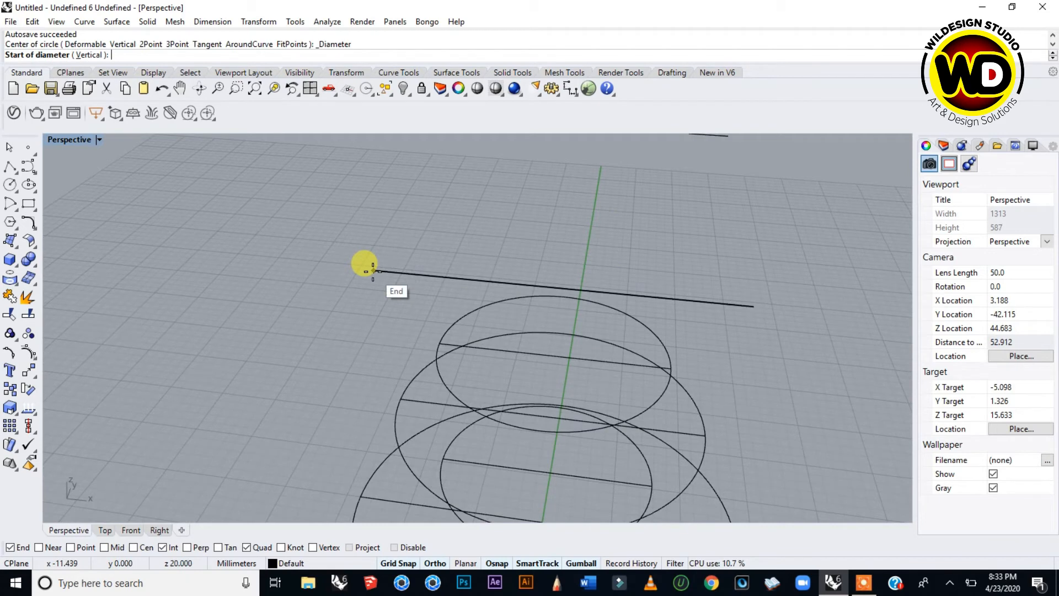
pyautogui.click(369, 268)
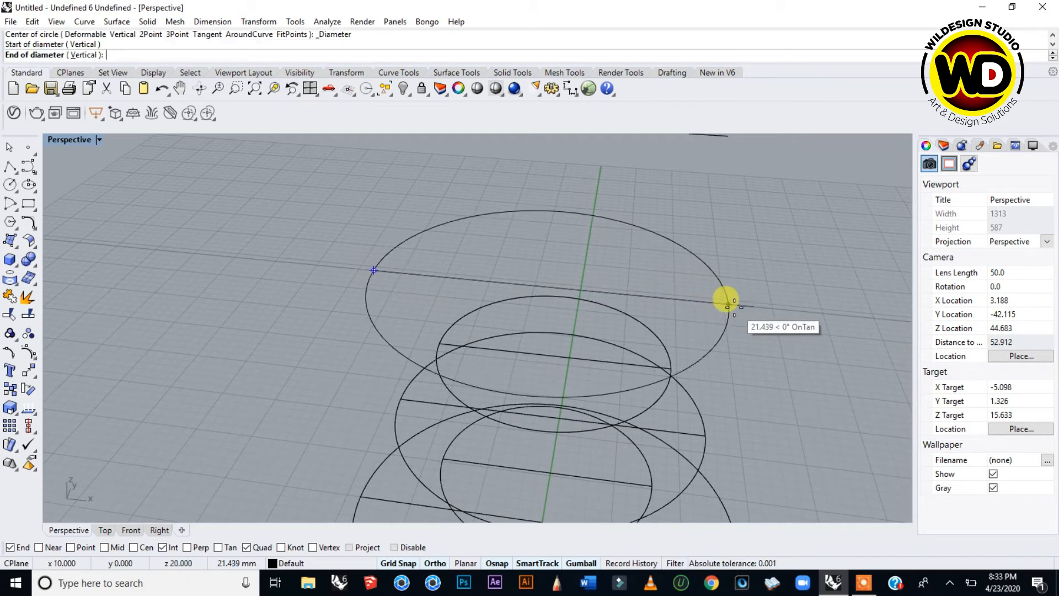
pyautogui.click(742, 302)
# - Draw a circle by diameter between the two ends of the line at 30 mm height
pyautogui.moveTo(699, 327); pyautogui.dragTo(572, 234, button='right')
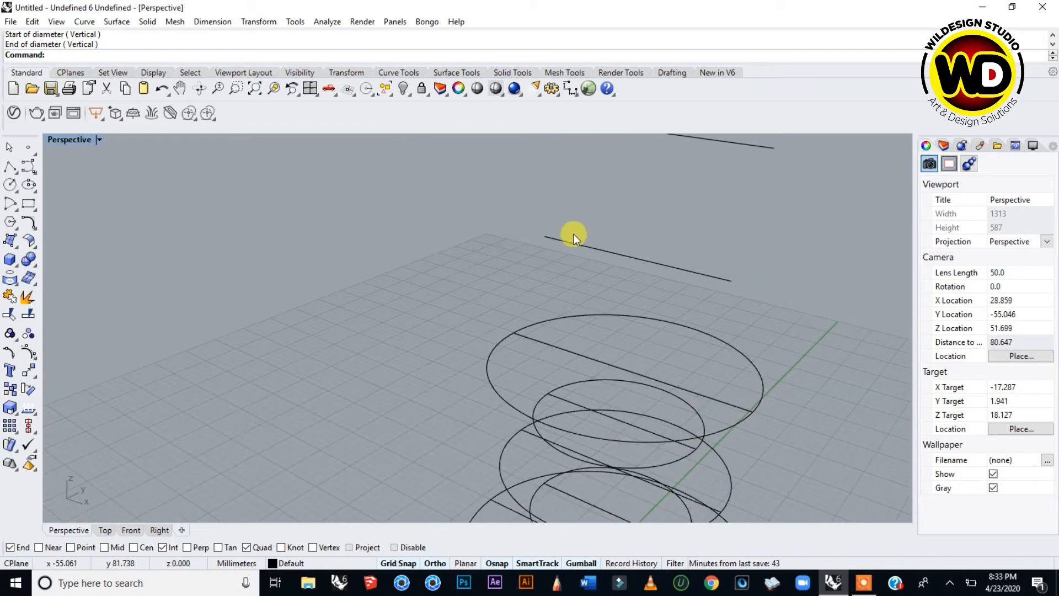
pyautogui.press('Return')
pyautogui.click(545, 238)
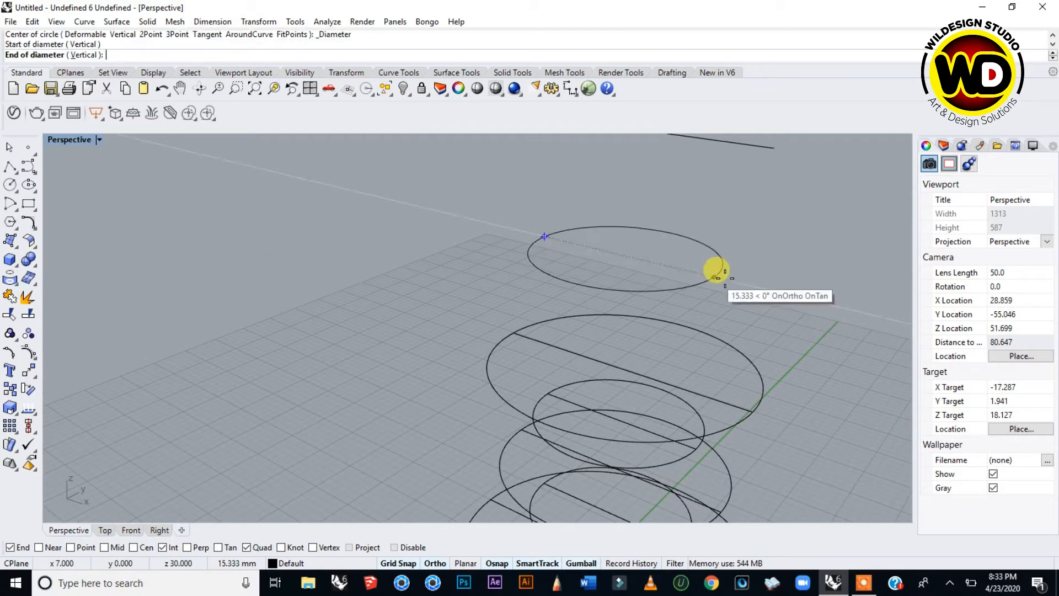
pyautogui.click(730, 280)
# - Draw a circle by diameter from end to end of the line at 40 mm height
pyautogui.scroll(-3, 704, 272)
pyautogui.scroll(3, 704, 251)
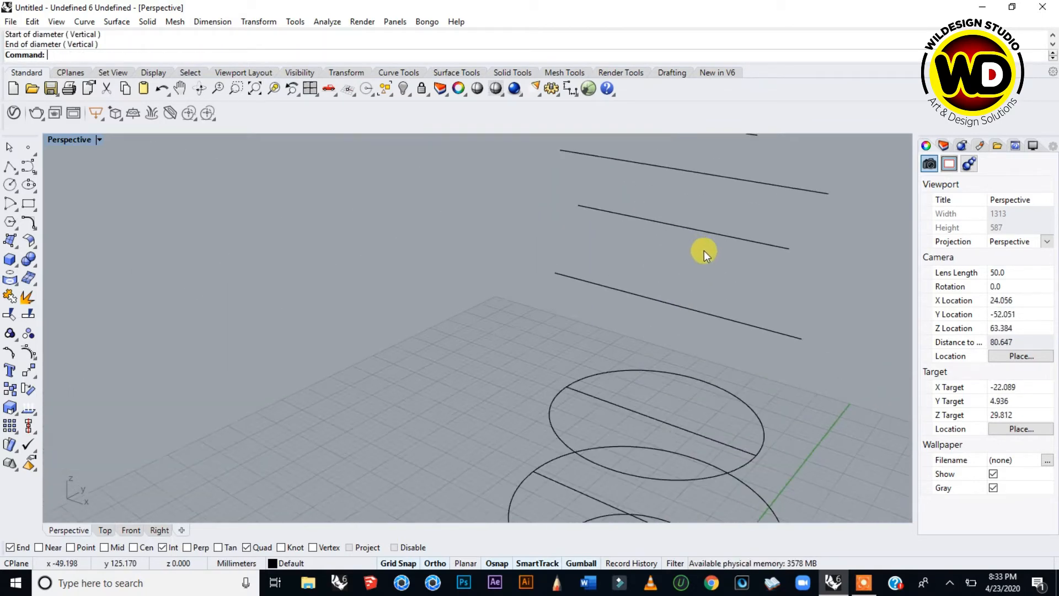
pyautogui.press('Return')
pyautogui.click(555, 273)
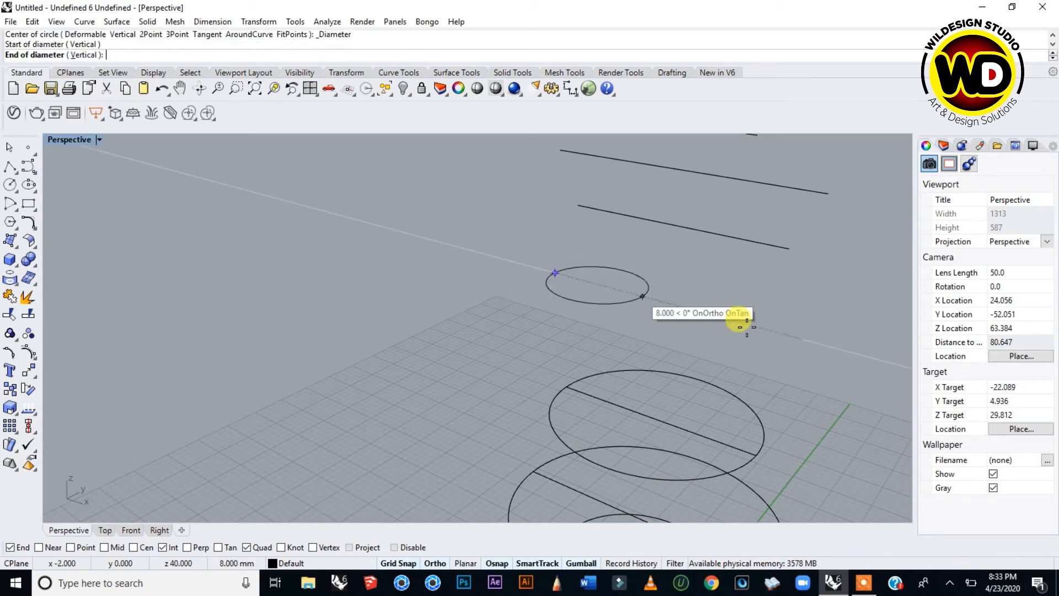
pyautogui.click(801, 349)
# - Draw a circle by diameter on the line at 46 mm height, snapping to both of its endpoints
pyautogui.scroll(-8, 684, 341)
pyautogui.moveTo(704, 292); pyautogui.dragTo(693, 312, button='right')
pyautogui.scroll(4, 692, 309)
pyautogui.rightClick(548, 293)
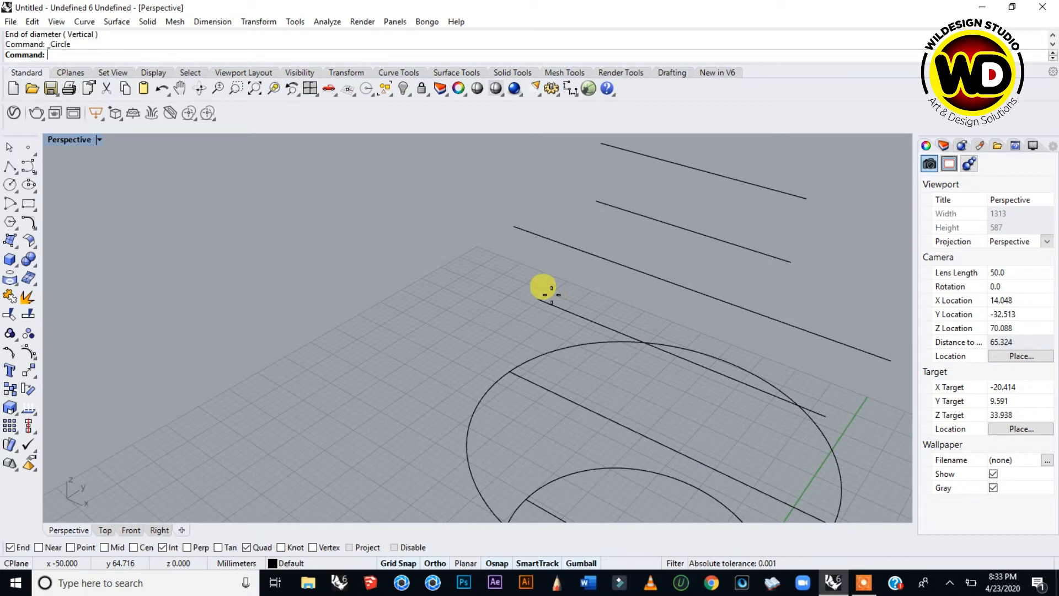
pyautogui.click(539, 300)
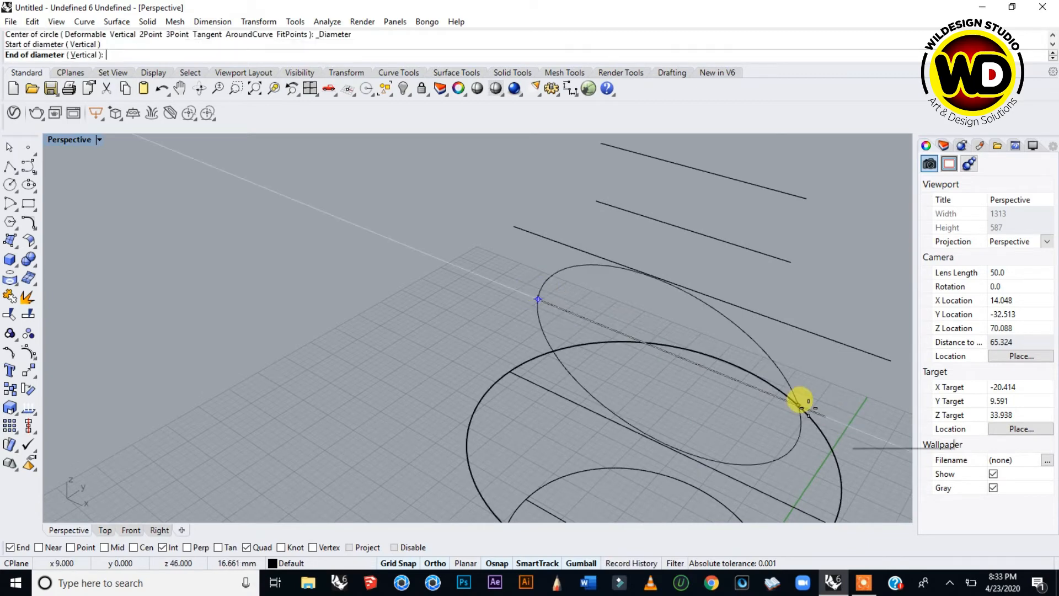
pyautogui.click(826, 415)
# - Draw a circle by diameter across the endpoints of the wide line at 50 mm height
pyautogui.scroll(-6, 747, 388)
pyautogui.moveTo(743, 391); pyautogui.dragTo(773, 332, button='right')
pyautogui.scroll(4, 820, 231)
pyautogui.moveTo(805, 246); pyautogui.dragTo(723, 302, button='right')
pyautogui.rightClick(488, 279)
pyautogui.click(529, 303)
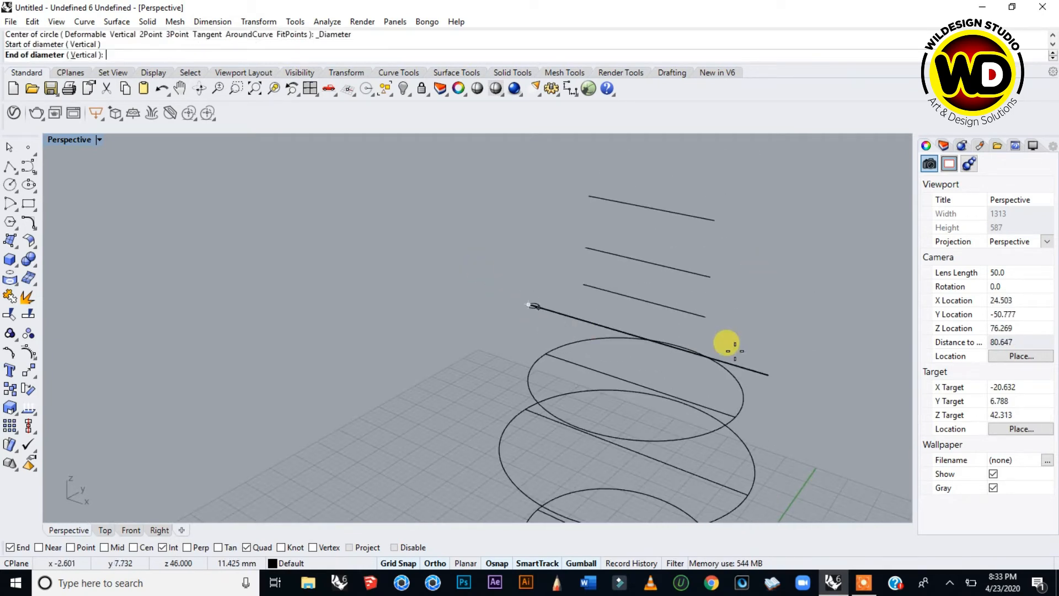
pyautogui.click(769, 376)
# - Draw a circle by diameter across the endpoints of the short line at 53 mm height
pyautogui.scroll(4, 551, 265)
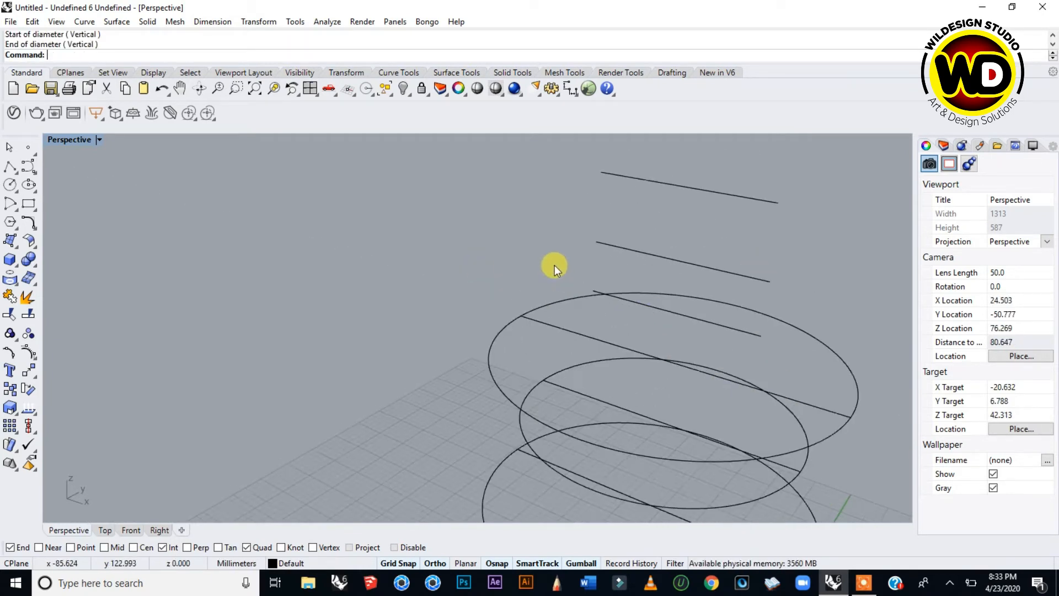
pyautogui.rightClick(579, 276)
pyautogui.click(607, 301)
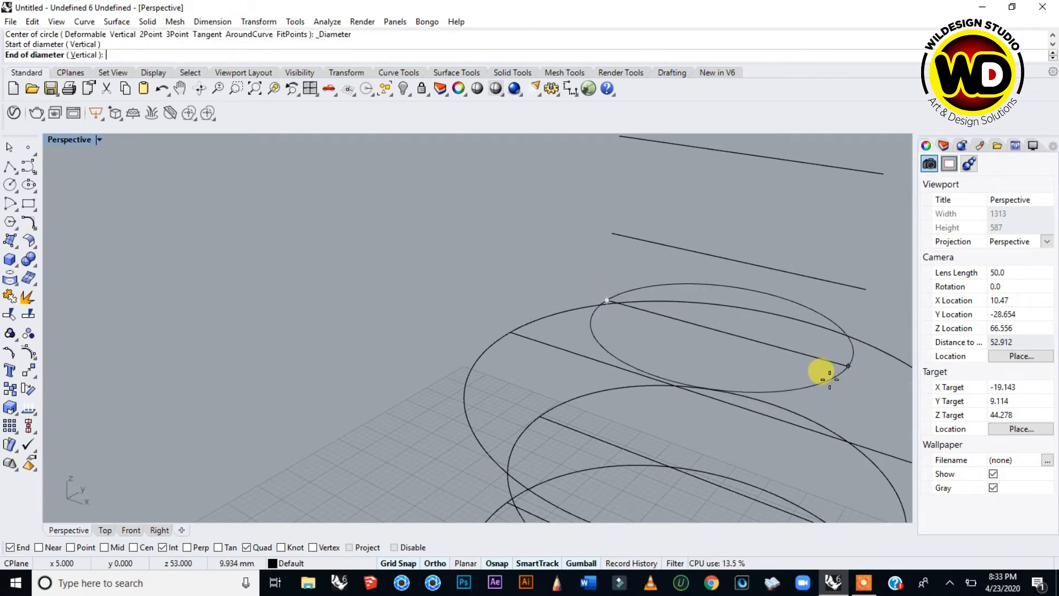
pyautogui.click(839, 366)
# - Draw circles by diameter on the two topmost lines, at 56 mm and 60 mm height, from endpoint to endpoint
pyautogui.scroll(-4, 683, 313)
pyautogui.scroll(2, 690, 287)
pyautogui.rightClick(600, 299)
pyautogui.click(596, 300)
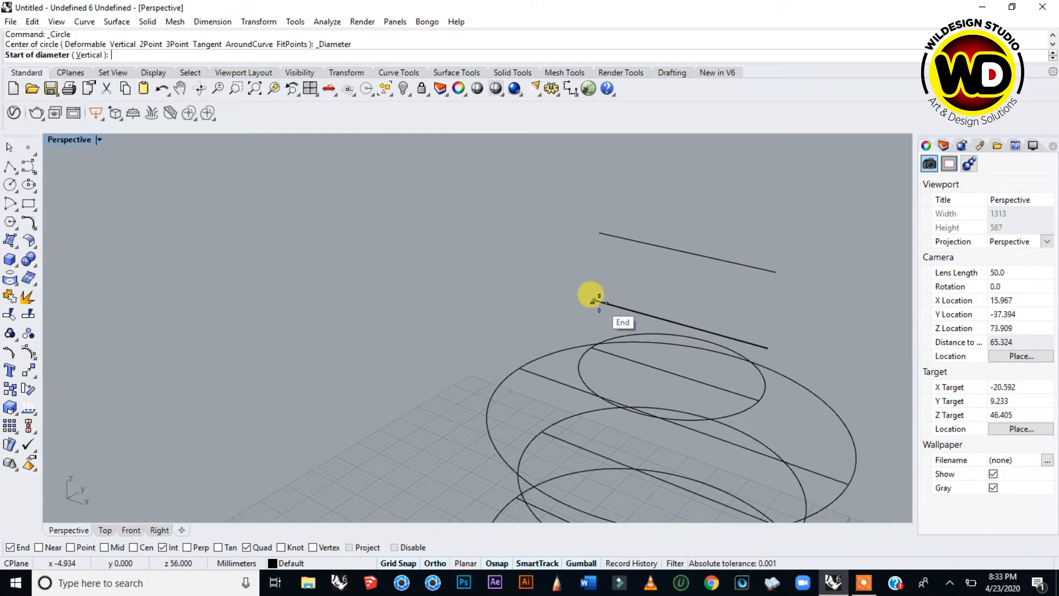
pyautogui.click(770, 348)
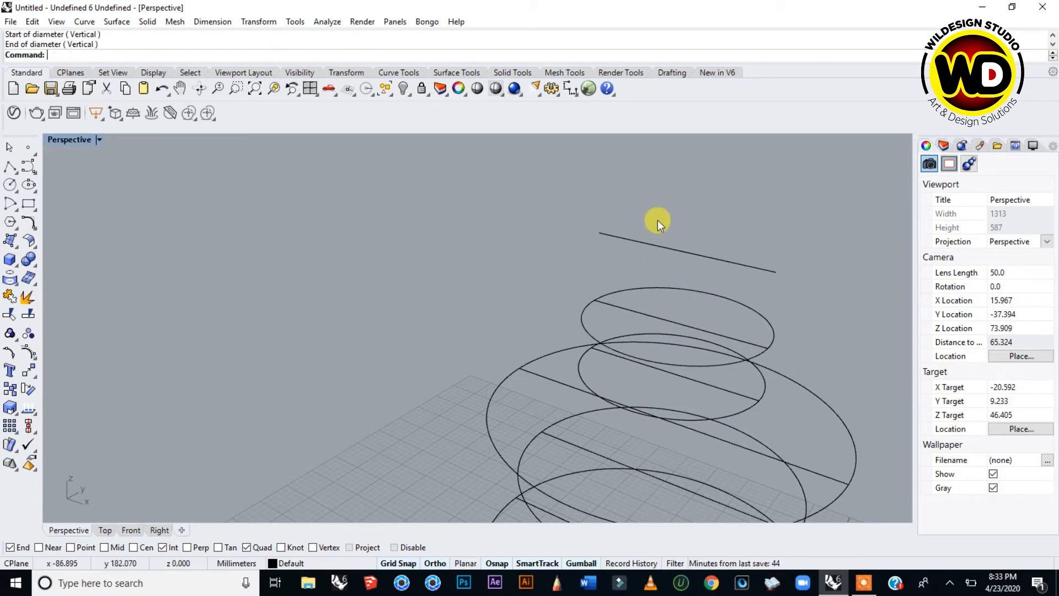
pyautogui.rightClick(635, 224)
pyautogui.click(600, 235)
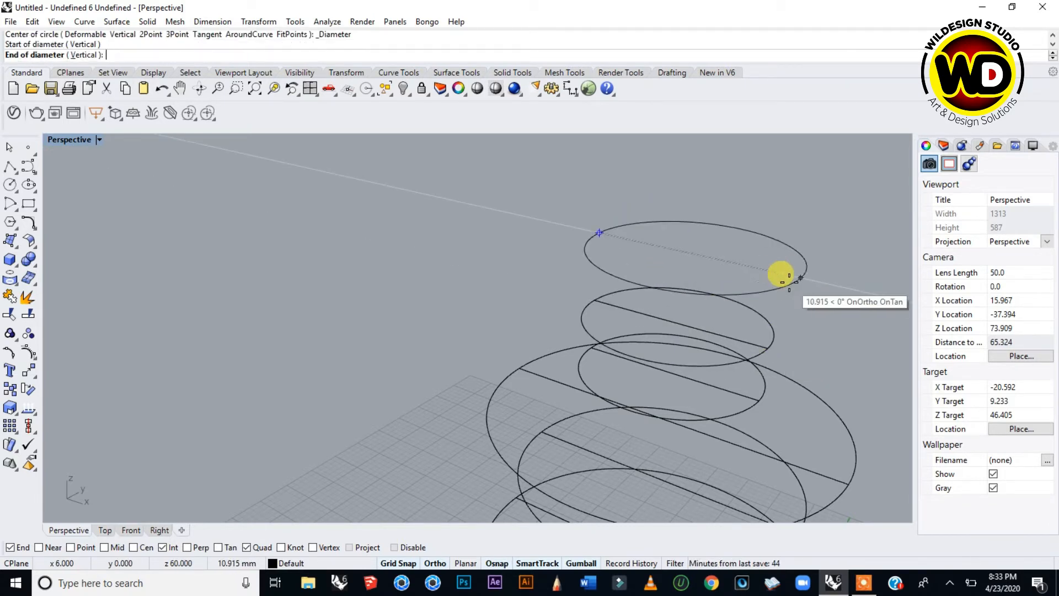
pyautogui.click(772, 271)
# - Restore the four-viewport layout and examine the finished stack of circles in the Perspective, Right and Front views
pyautogui.scroll(-8, 744, 292)
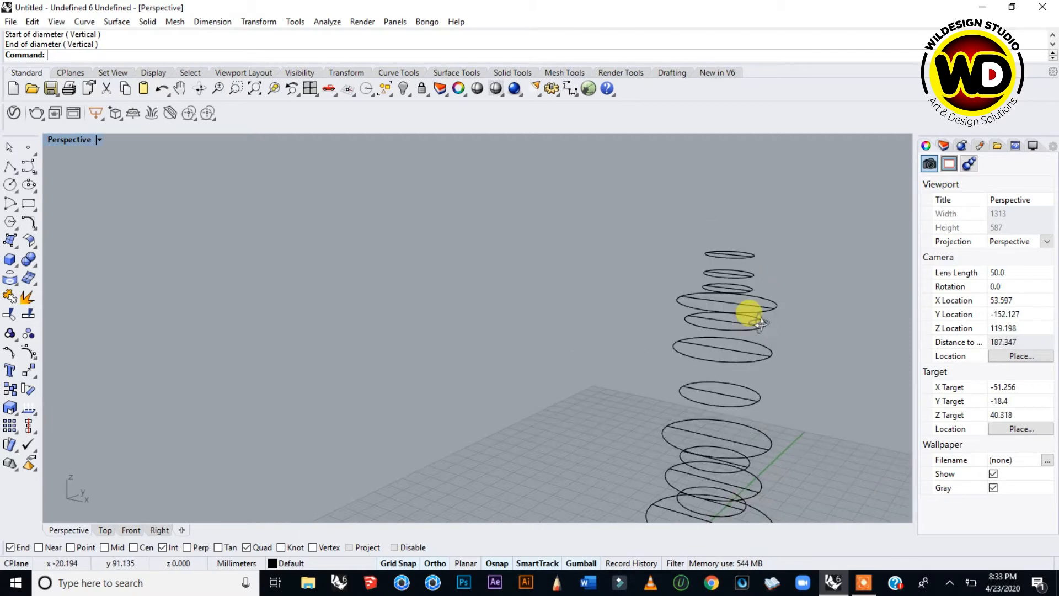
pyautogui.doubleClick(75, 137)
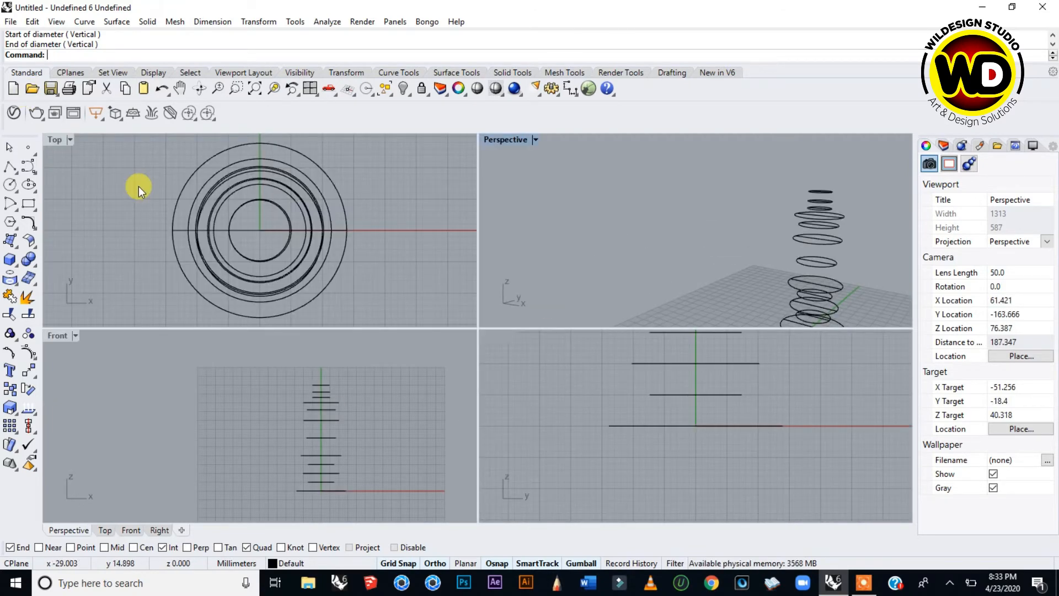
pyautogui.scroll(-3, 528, 296)
pyautogui.scroll(-5, 677, 405)
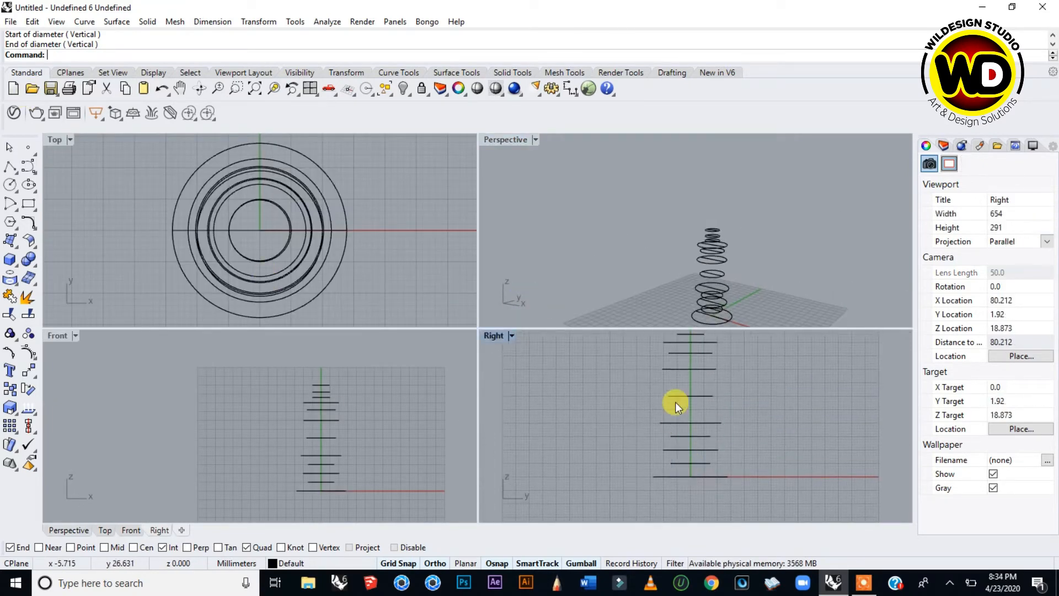
pyautogui.click(340, 392)
pyautogui.scroll(-6, 340, 393)
pyautogui.scroll(8, 313, 377)
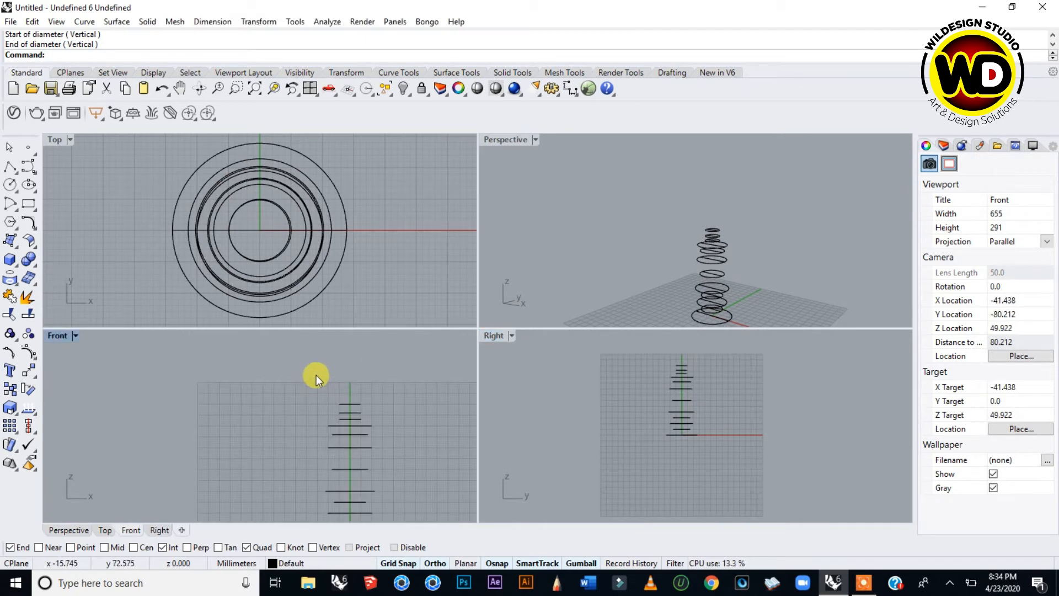
pyautogui.scroll(-5, 250, 220)
pyautogui.moveTo(639, 265); pyautogui.dragTo(610, 193, button='right')
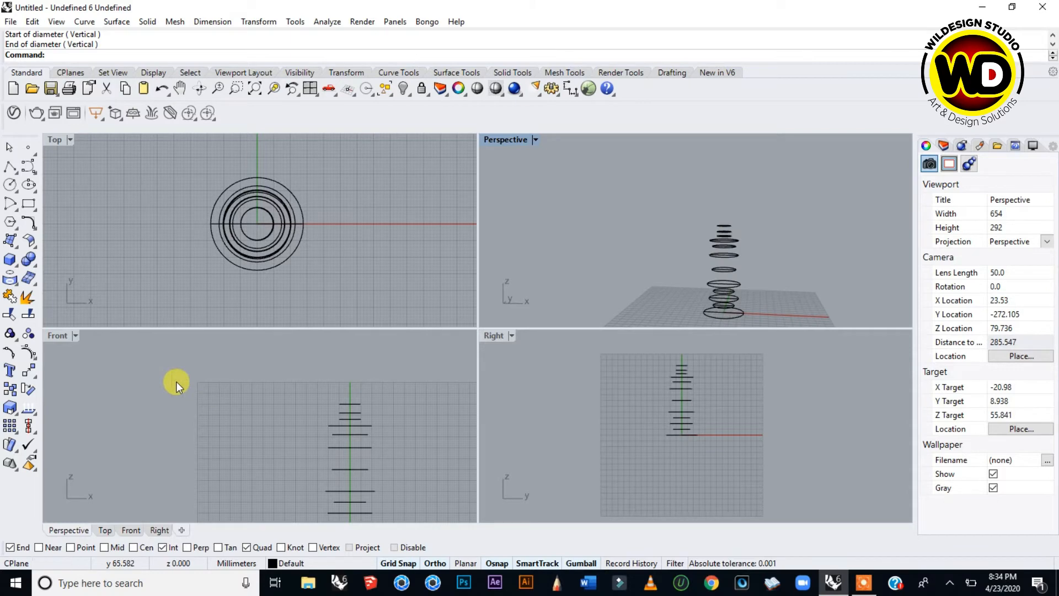
pyautogui.doubleClick(62, 336)
pyautogui.moveTo(591, 280); pyautogui.dragTo(590, 290, button='right')
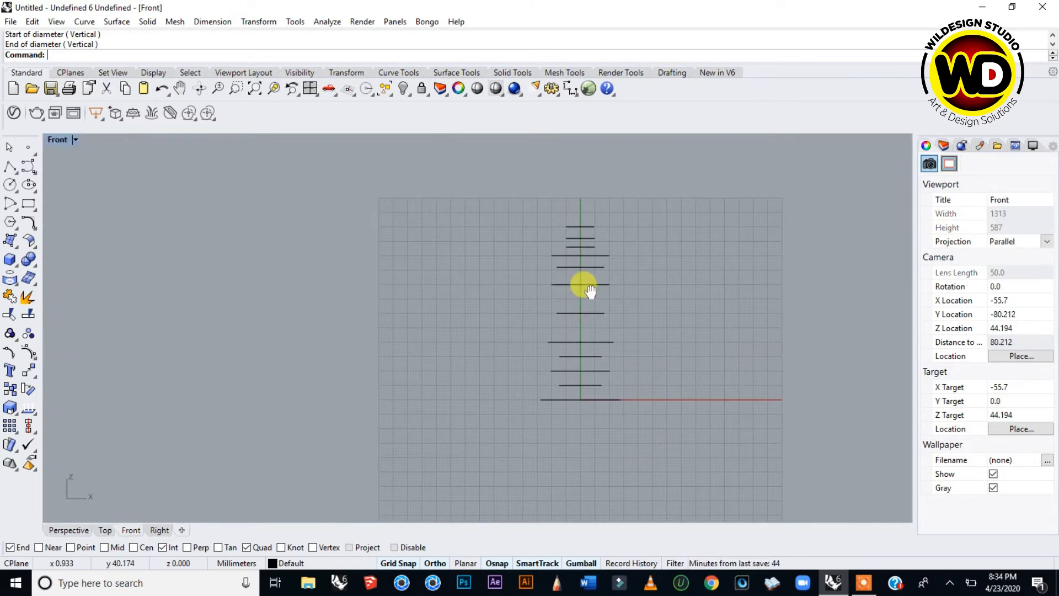
pyautogui.scroll(2, 598, 250)
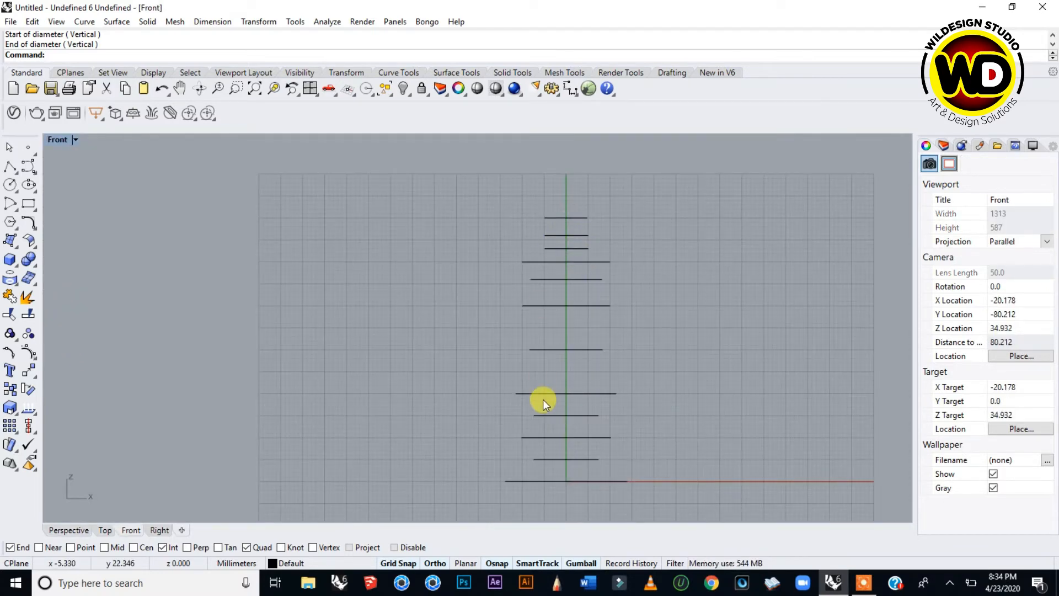
pyautogui.doubleClick(57, 139)
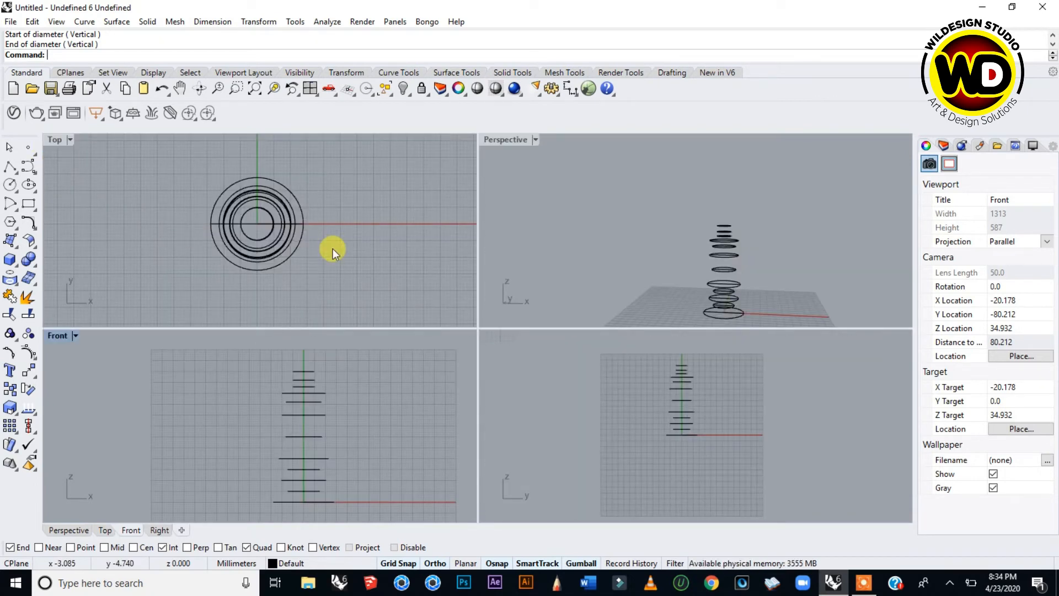
# - Select only the twelve straight diameter lines by windowing the narrow area along the vertical axis in the Right view
pyautogui.moveTo(729, 227)
pyautogui.mouseDown(button='right')
pyautogui.moveTo(714, 227)
pyautogui.moveTo(733, 253)
pyautogui.moveTo(719, 236)
pyautogui.mouseUp(button='right')
pyautogui.scroll(3, 719, 239)
pyautogui.click(688, 247)
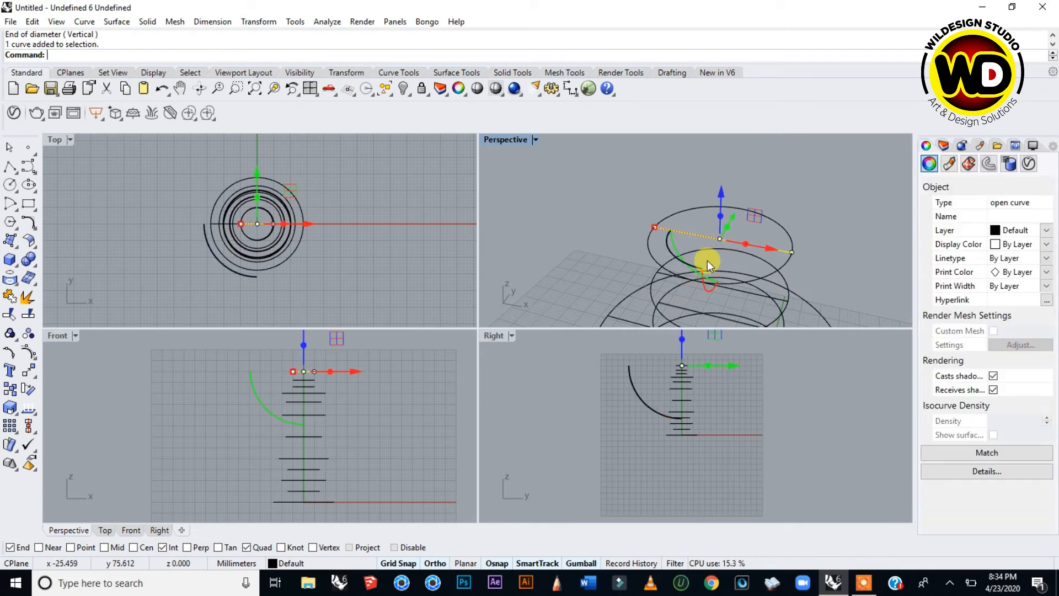
pyautogui.scroll(-3, 708, 258)
pyautogui.scroll(-4, 709, 260)
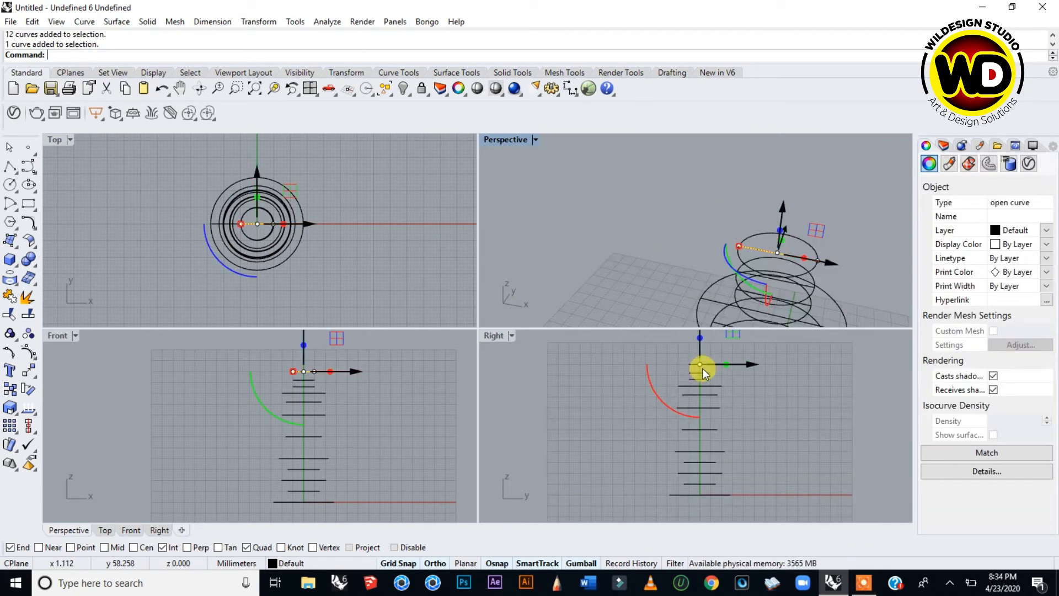
pyautogui.scroll(4, 703, 368)
pyautogui.scroll(-3, 702, 367)
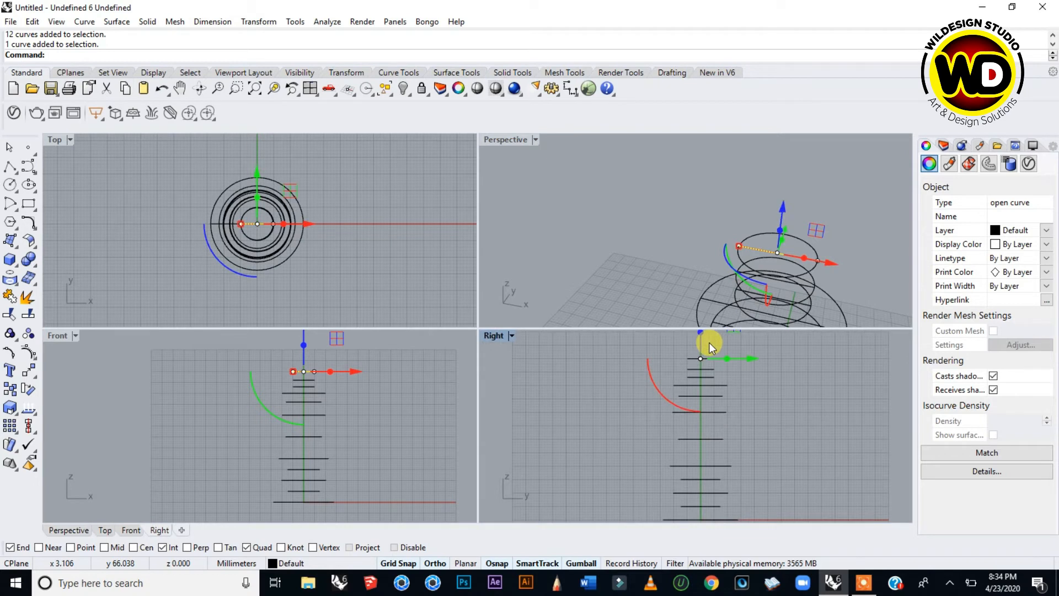
pyautogui.click(697, 340)
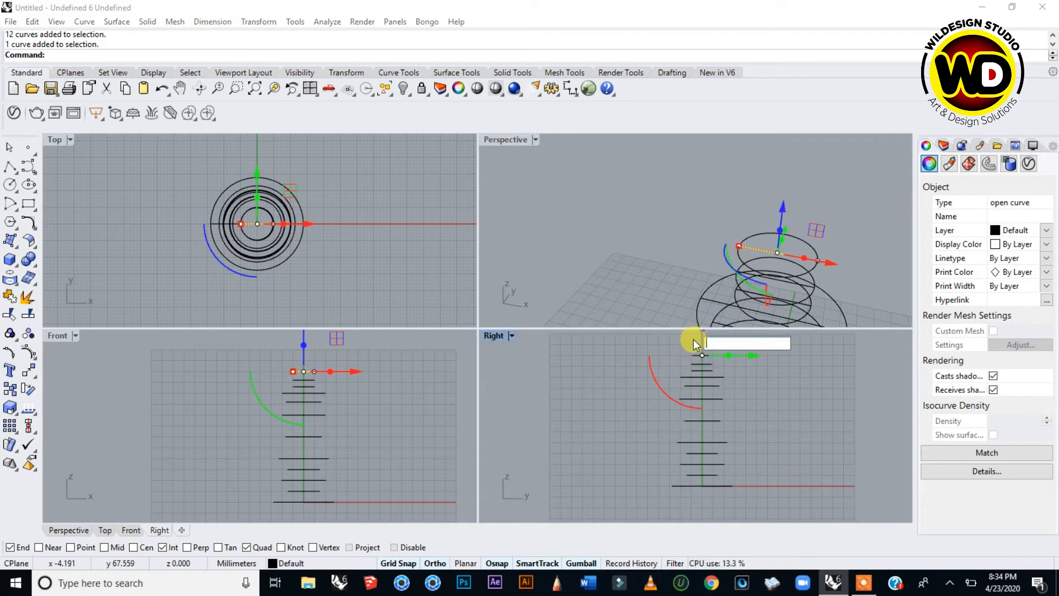
pyautogui.click(694, 339)
pyautogui.moveTo(694, 339); pyautogui.dragTo(712, 482)
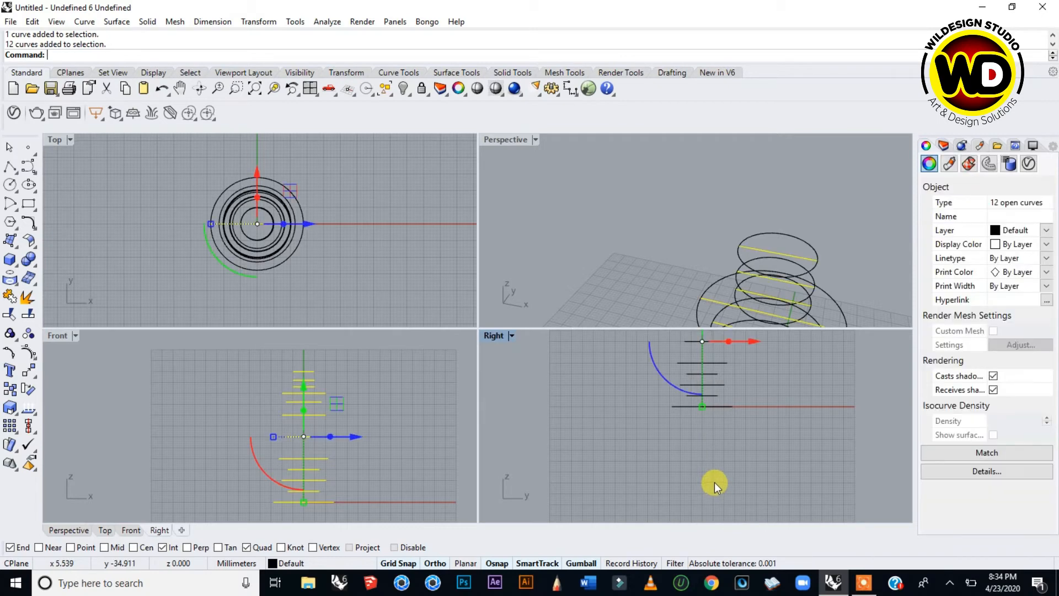
# - Delete the twelve selected straight diameter lines so that only the circles remain
pyautogui.scroll(-4, 770, 174)
pyautogui.scroll(2, 770, 174)
pyautogui.scroll(2, 790, 236)
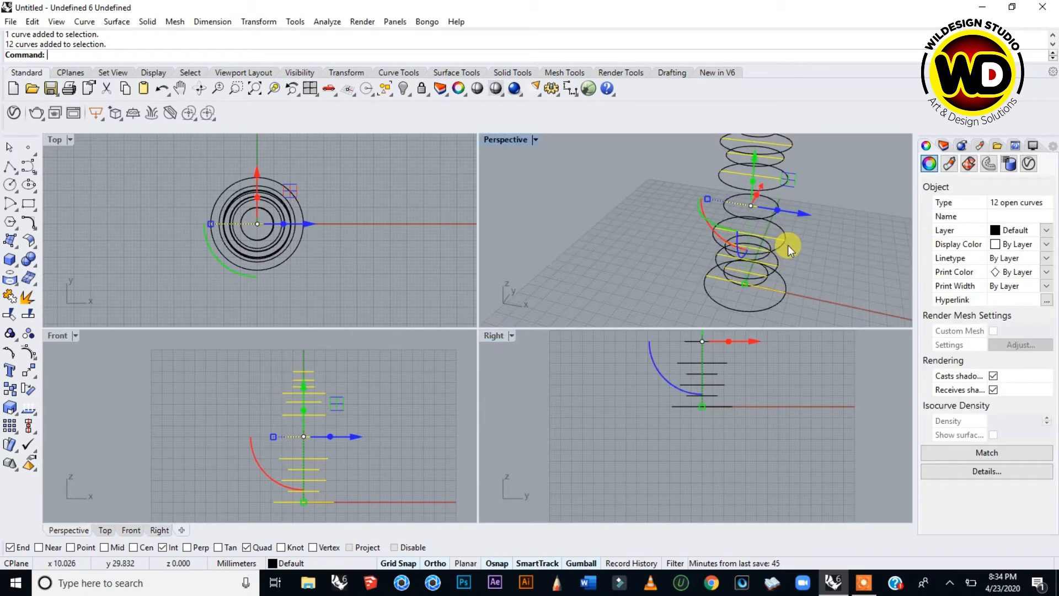
pyautogui.press('Delete')
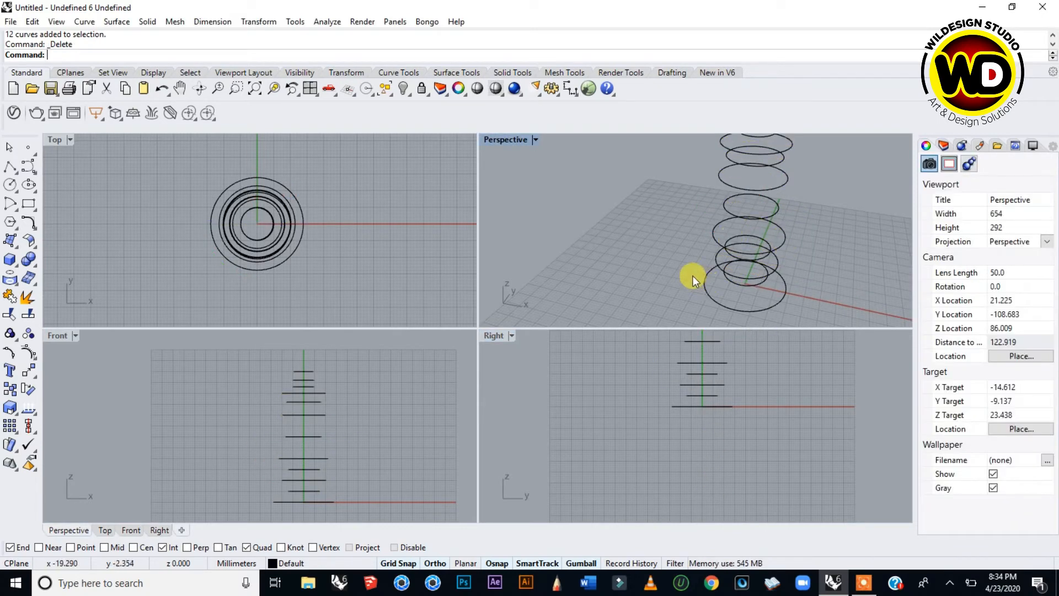
# - Maximize the Perspective view and examine the stack of circles from several angles and distances
pyautogui.scroll(-2, 663, 243)
pyautogui.doubleClick(512, 141)
pyautogui.moveTo(561, 302); pyautogui.dragTo(551, 189, button='right')
pyautogui.scroll(2, 556, 190)
pyautogui.scroll(-4, 558, 192)
pyautogui.scroll(4, 585, 384)
pyautogui.moveTo(598, 388); pyautogui.dragTo(583, 363, button='right')
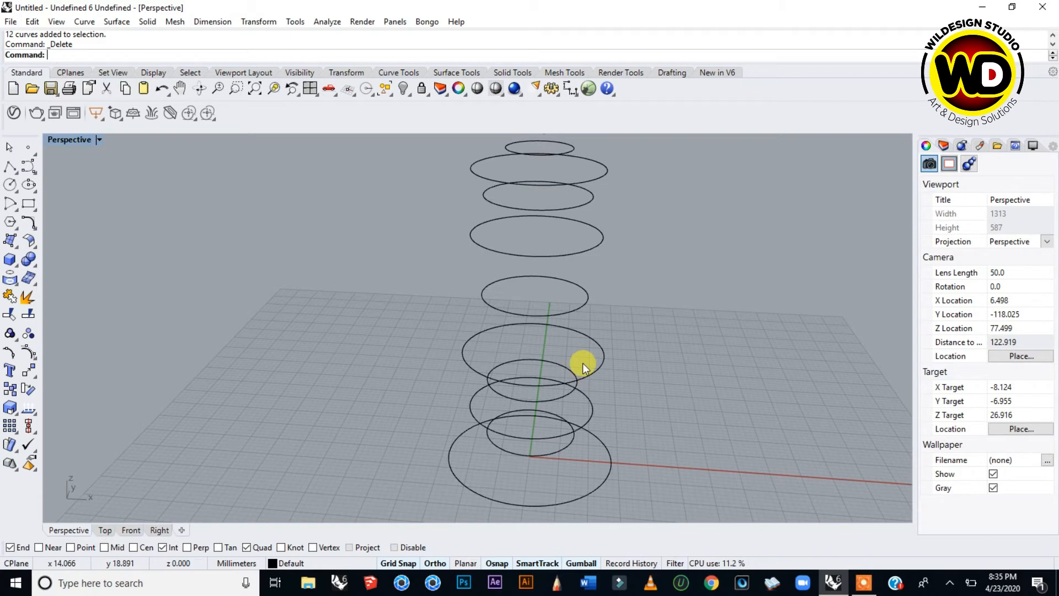
pyautogui.scroll(-3, 563, 302)
pyautogui.moveTo(563, 274); pyautogui.dragTo(554, 221, button='right')
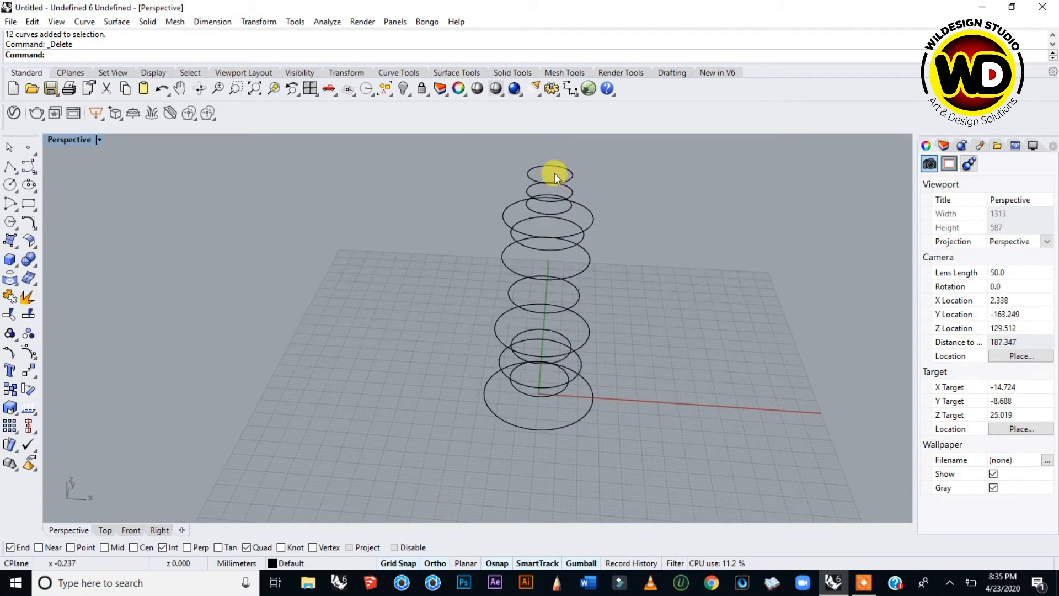
pyautogui.scroll(2, 601, 332)
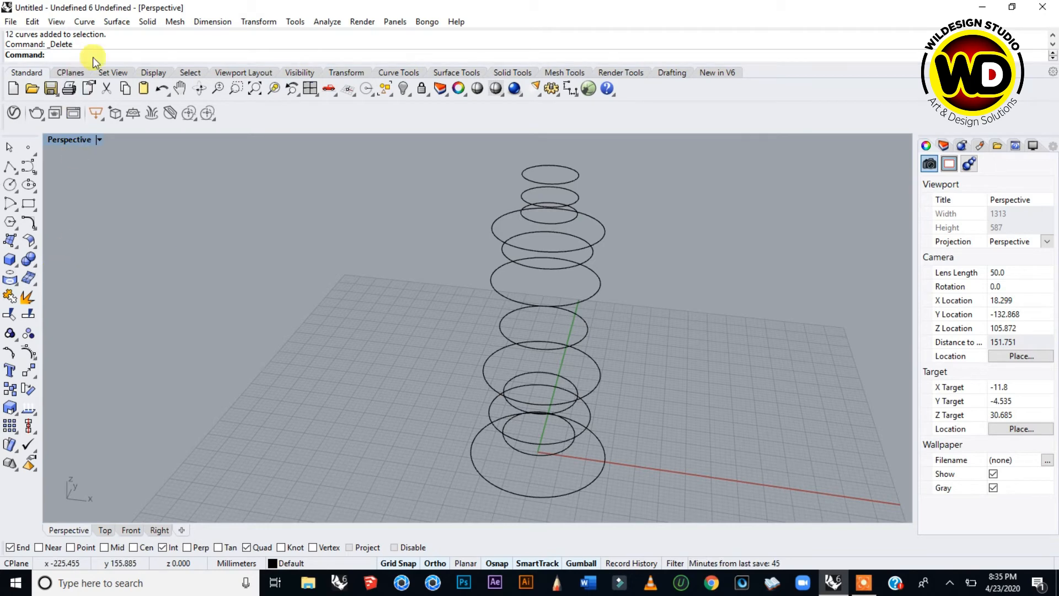
pyautogui.click(116, 23)
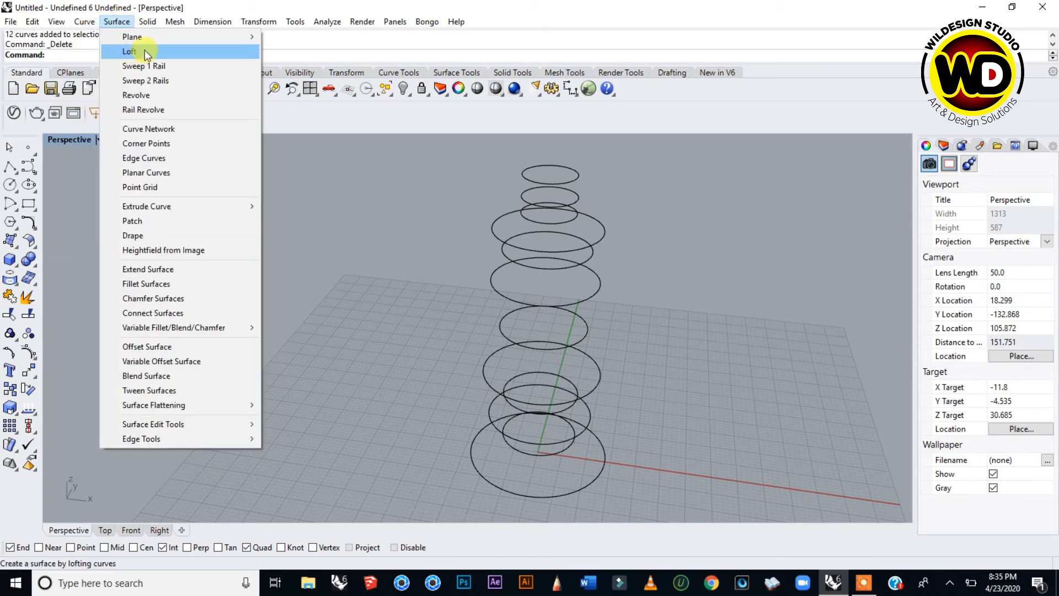
pyautogui.click(57, 52)
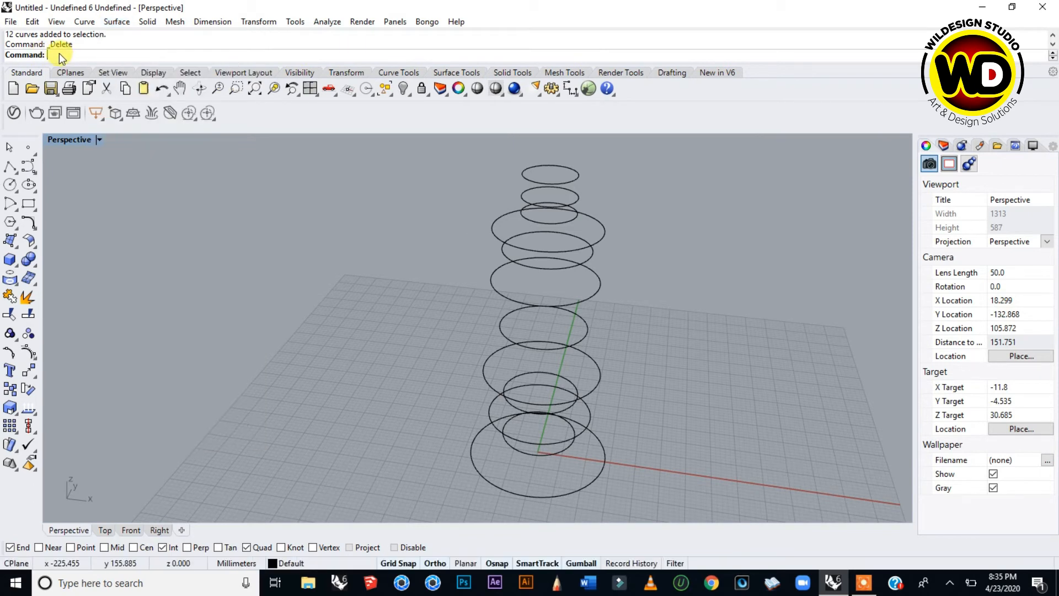
pyautogui.write('Loft')
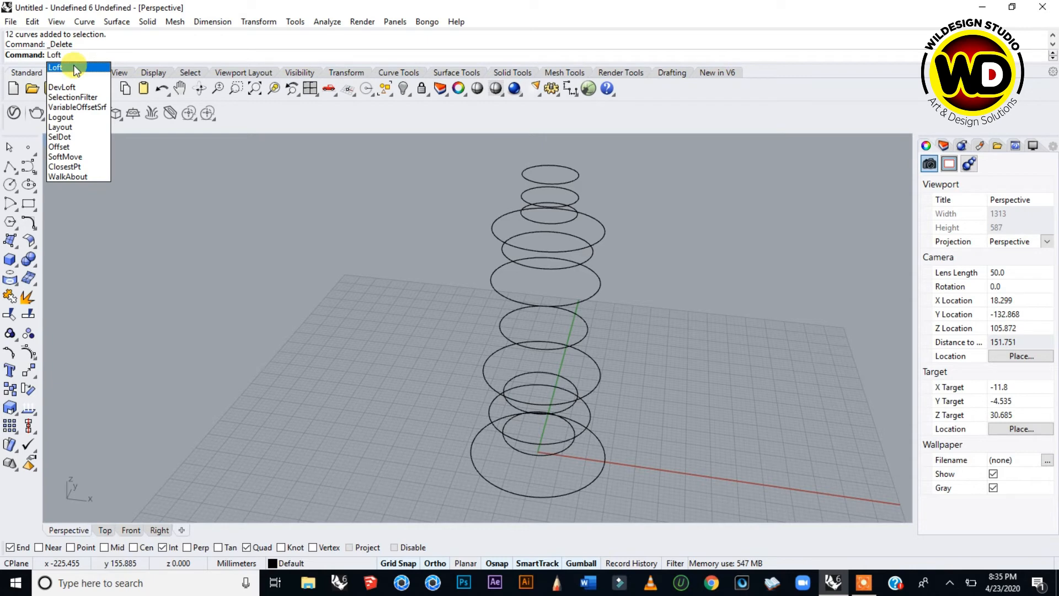
pyautogui.click(58, 67)
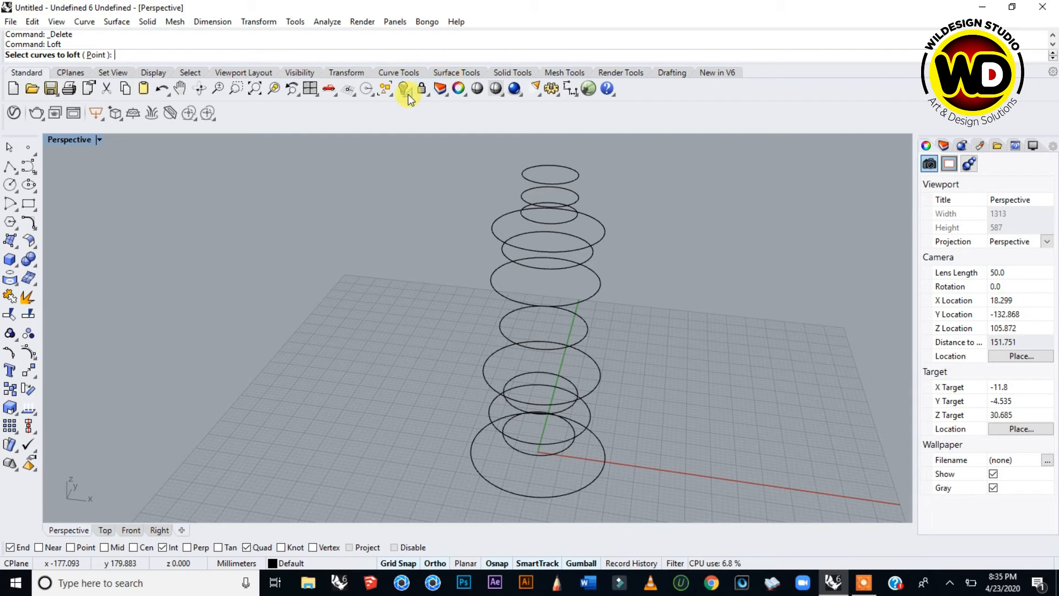
pyautogui.click(452, 74)
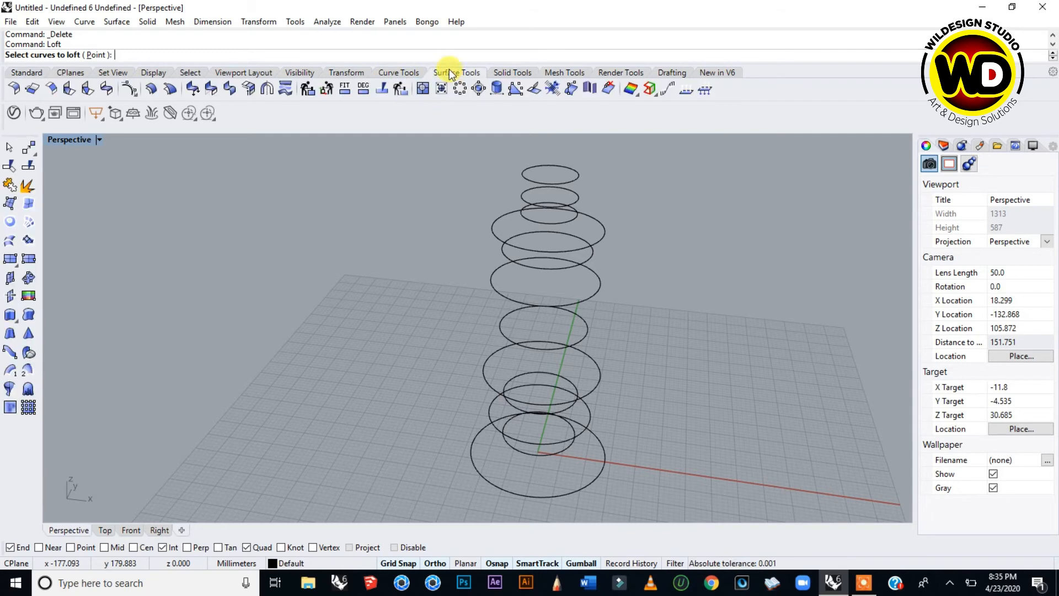
pyautogui.click(10, 246)
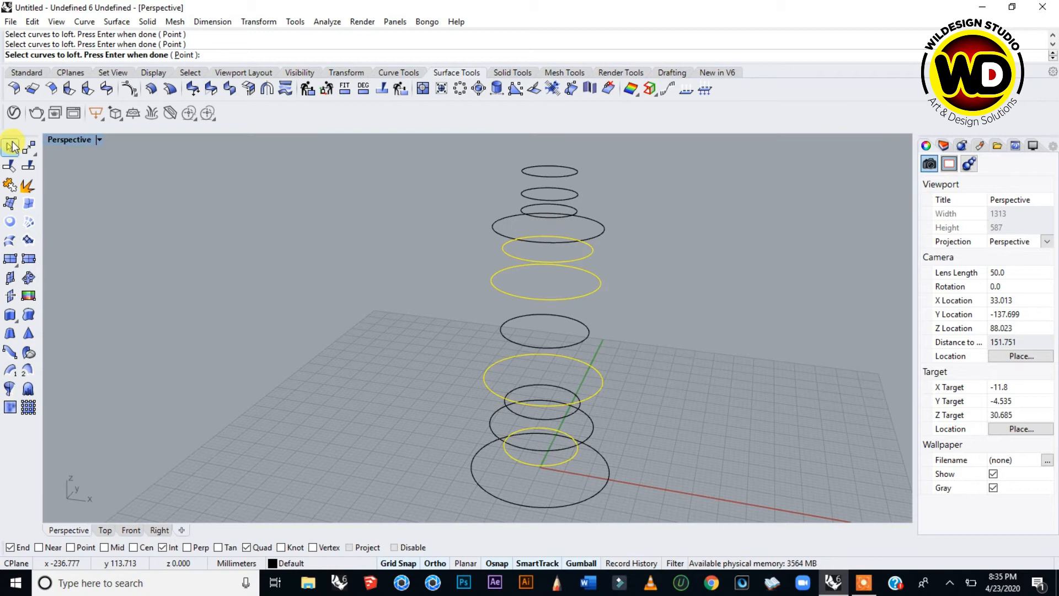
pyautogui.click(12, 146)
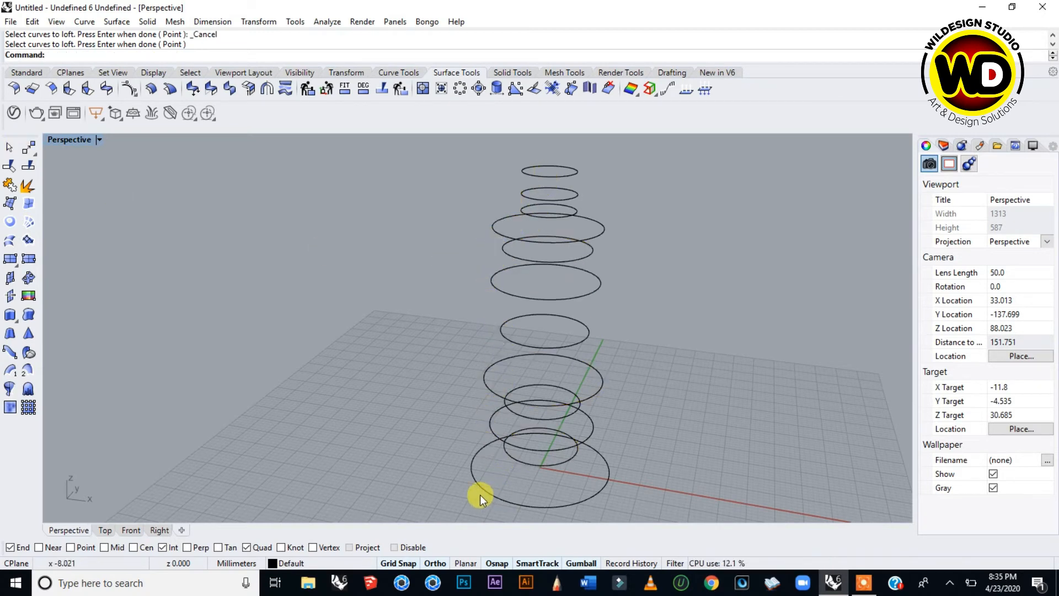
# - Start the Loft command and select the four uppermost circles in order from the top down
pyautogui.moveTo(484, 485); pyautogui.dragTo(482, 493, button='right')
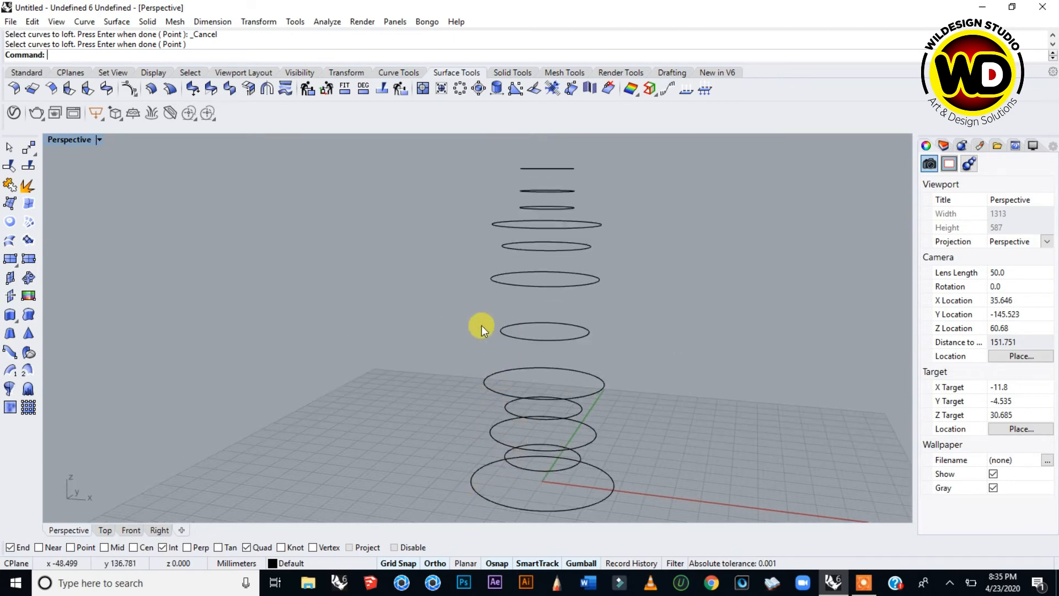
pyautogui.moveTo(539, 168); pyautogui.dragTo(557, 198, button='right')
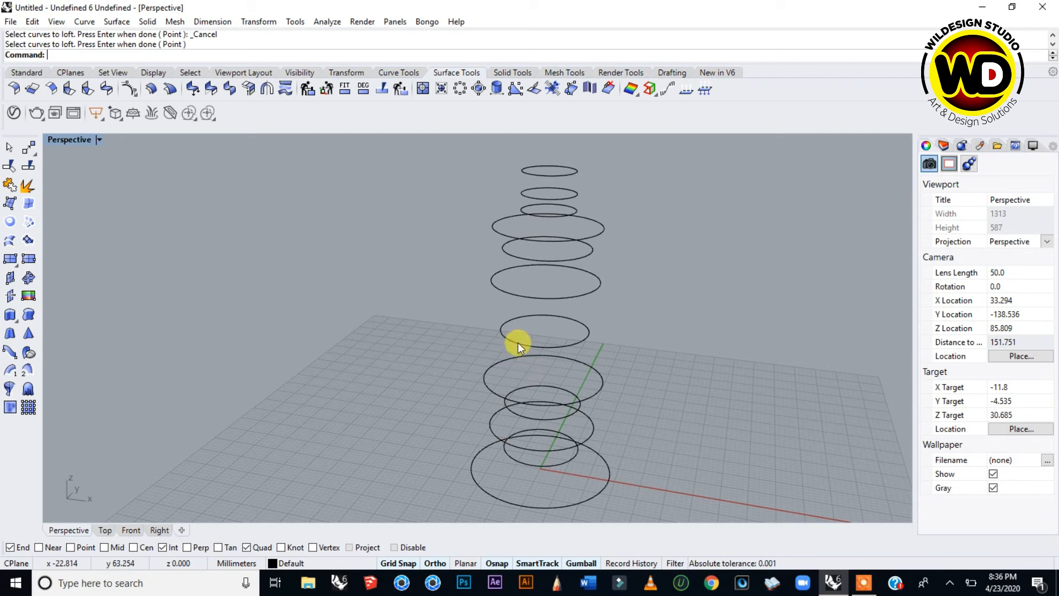
pyautogui.click(10, 241)
pyautogui.scroll(4, 523, 171)
pyautogui.click(522, 173)
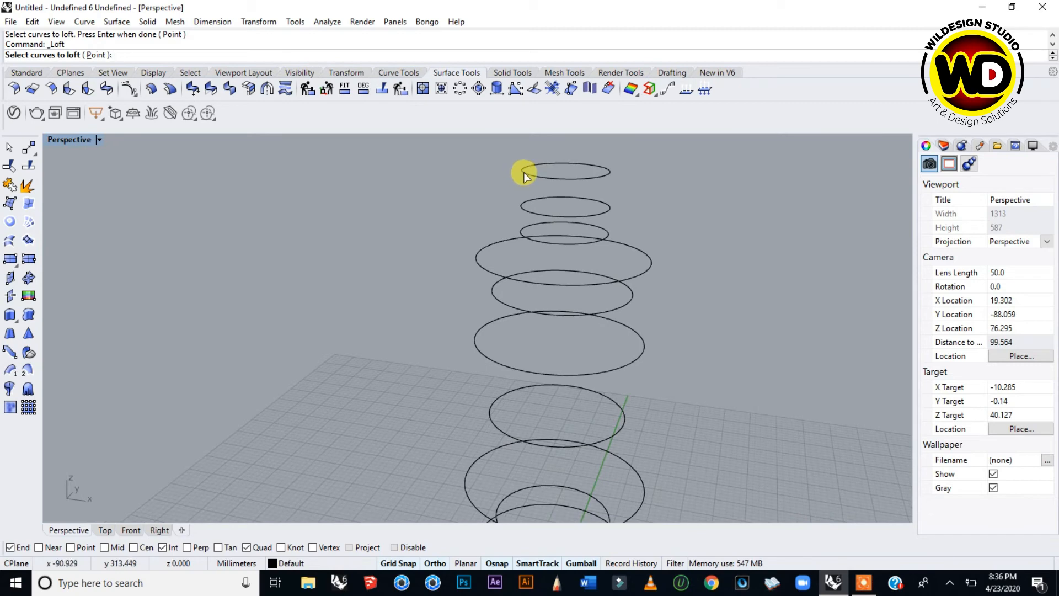
pyautogui.click(521, 211)
pyautogui.click(520, 232)
pyautogui.click(487, 275)
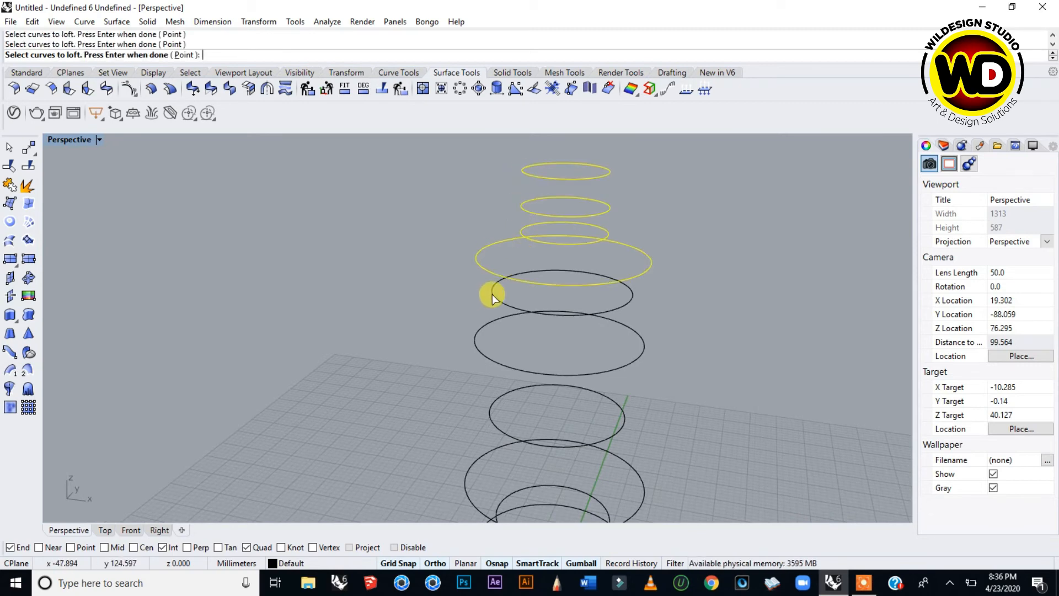
# - Add the remaining circles to the loft in descending order down to the large base circle and finish the curve selection
pyautogui.scroll(1, 522, 367)
pyautogui.scroll(1, 505, 366)
pyautogui.click(507, 352)
pyautogui.click(495, 396)
pyautogui.moveTo(512, 453); pyautogui.dragTo(535, 421, button='right')
pyautogui.scroll(-8, 538, 365)
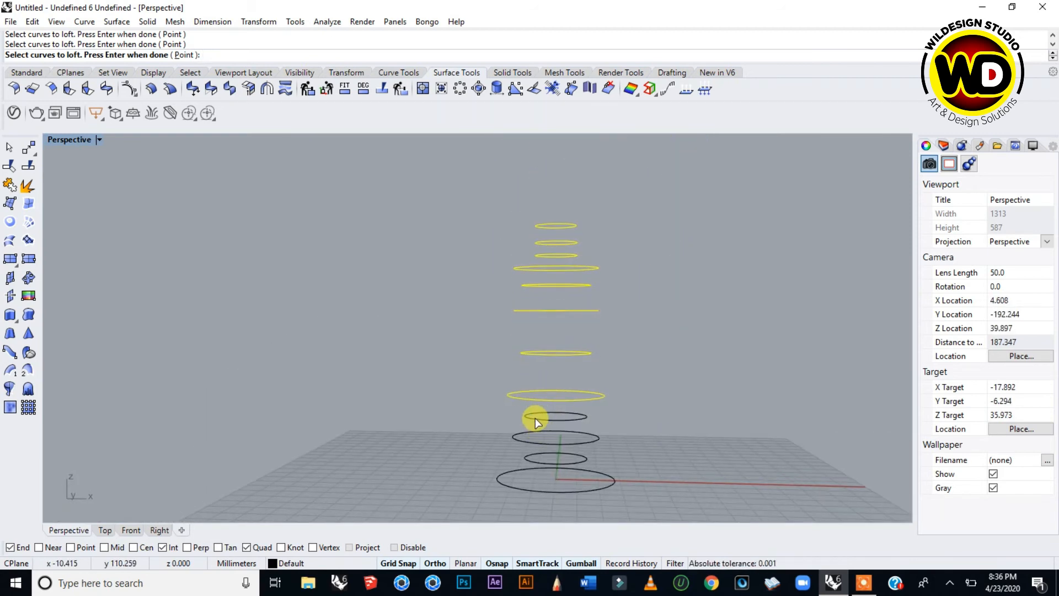
pyautogui.click(518, 439)
pyautogui.click(526, 456)
pyautogui.click(499, 481)
pyautogui.press('Return')
# - Check the seam points along the circles and accept them without adjustment to bring up the loft options
pyautogui.moveTo(489, 288); pyautogui.dragTo(445, 308, button='right')
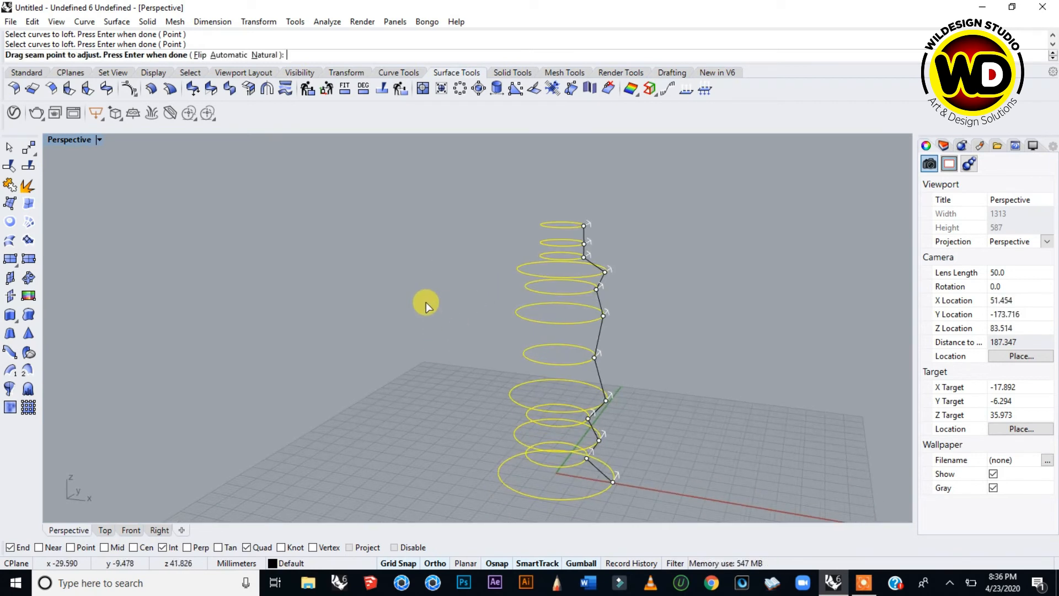
pyautogui.scroll(-4, 589, 287)
pyautogui.scroll(4, 589, 287)
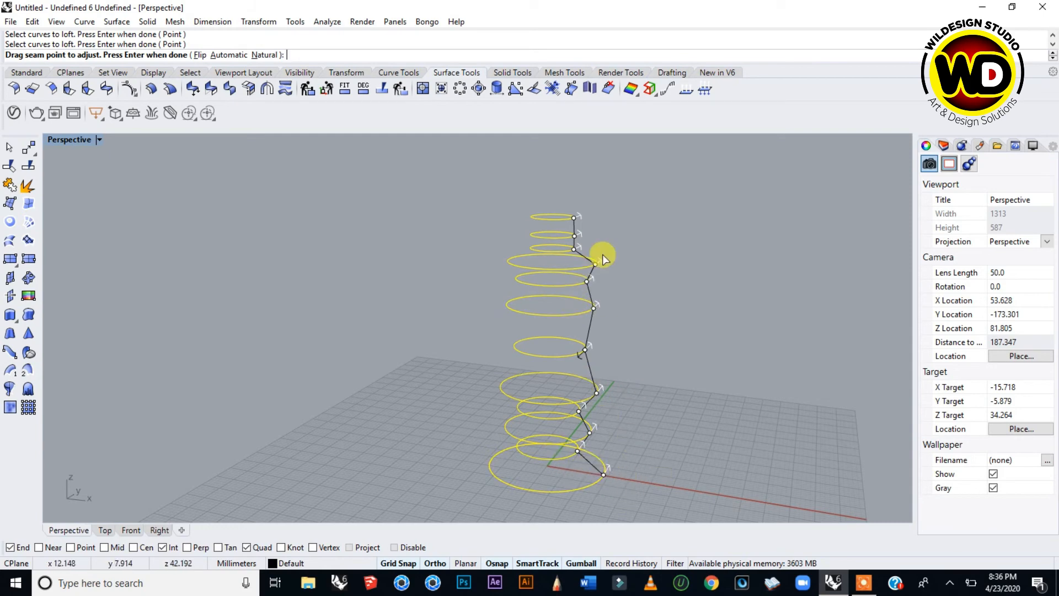
pyautogui.moveTo(580, 433); pyautogui.dragTo(644, 324, button='right')
pyautogui.press('Return')
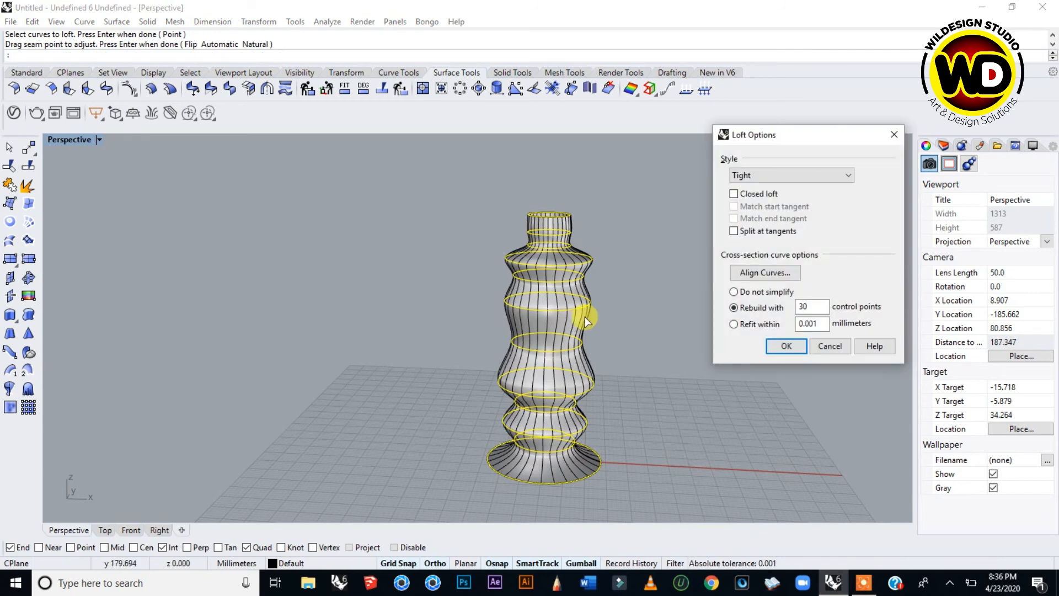
# - Preview the loft with the Normal, Loose and Straight sections styles and compare the resulting shapes
pyautogui.moveTo(532, 331); pyautogui.dragTo(518, 386, button='right')
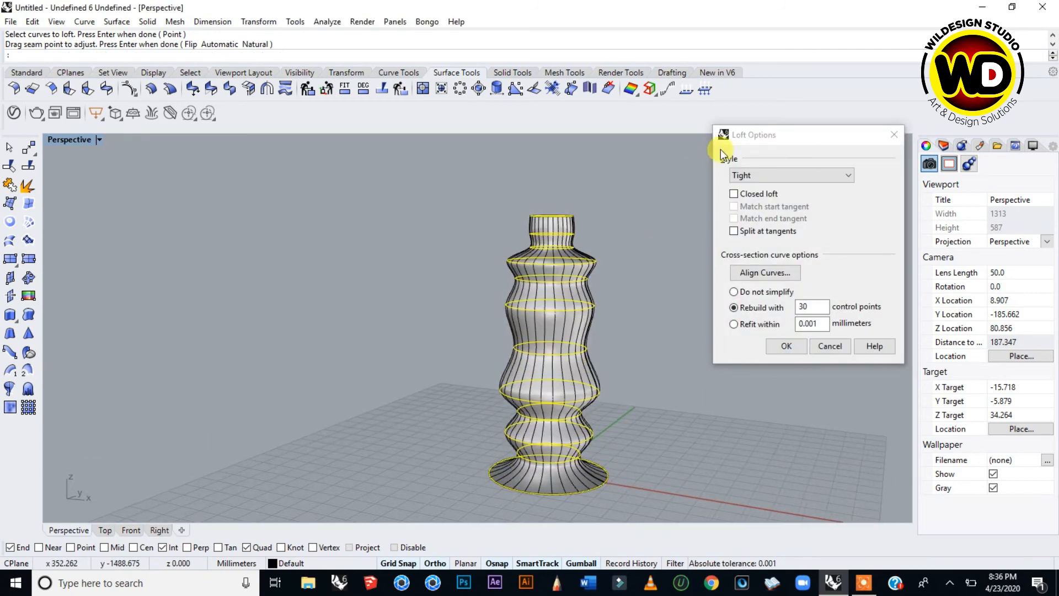
pyautogui.moveTo(754, 140); pyautogui.dragTo(736, 172)
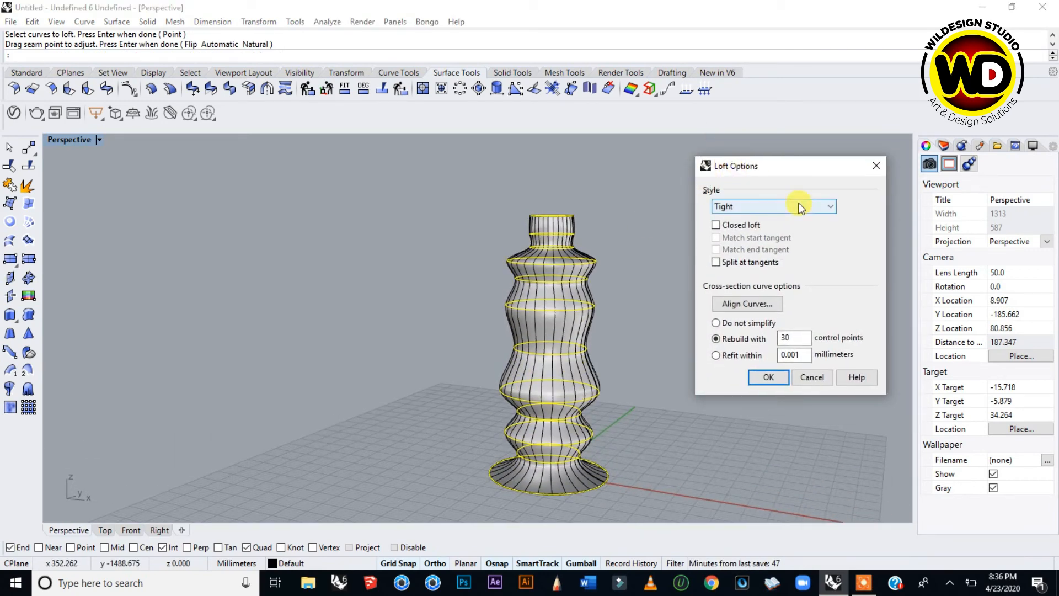
pyautogui.moveTo(558, 303); pyautogui.dragTo(552, 298, button='right')
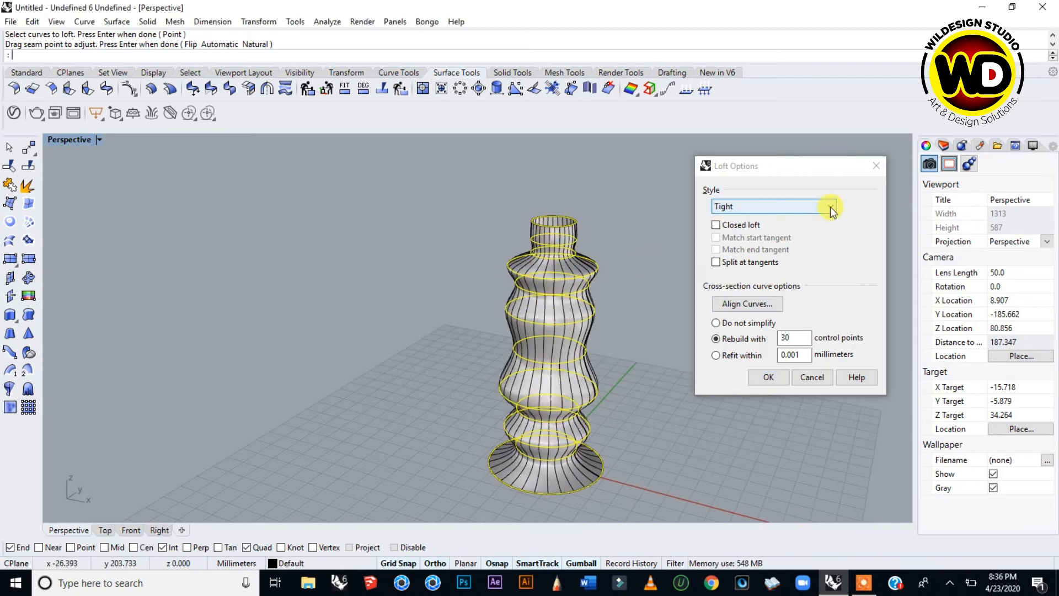
pyautogui.click(829, 206)
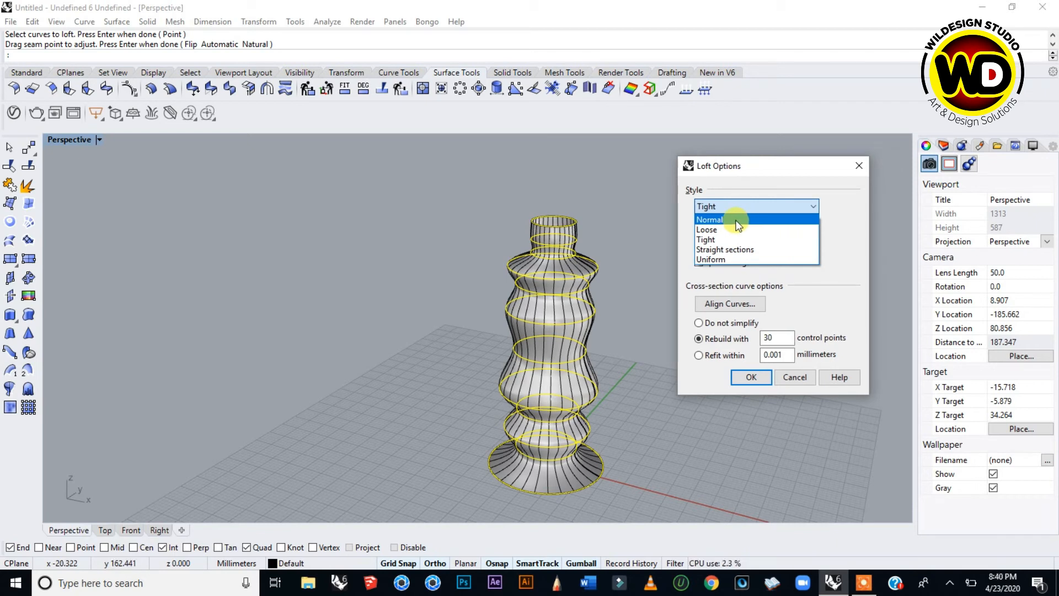
pyautogui.click(737, 220)
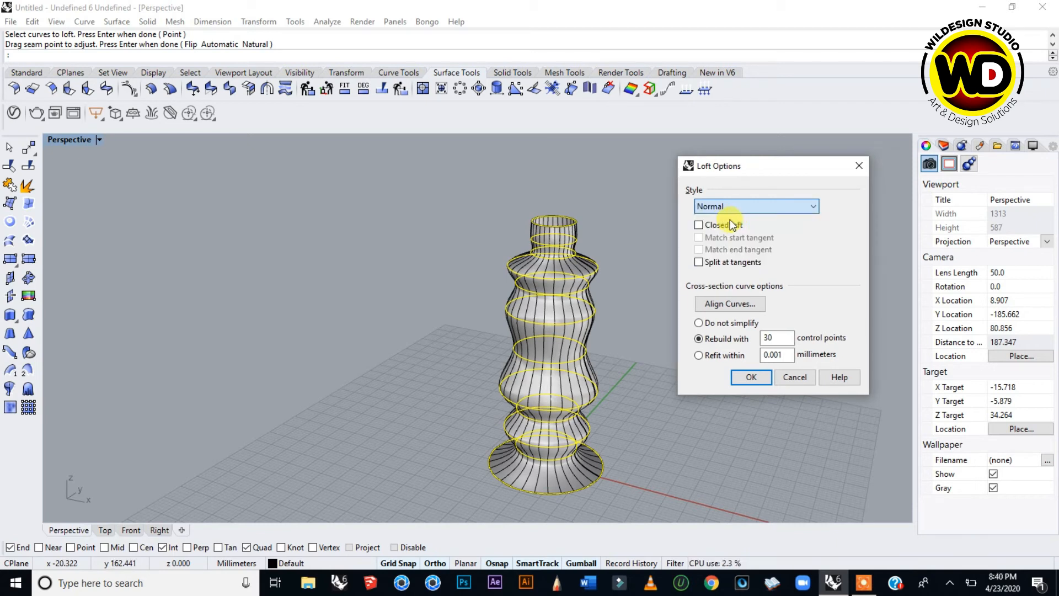
pyautogui.click(819, 206)
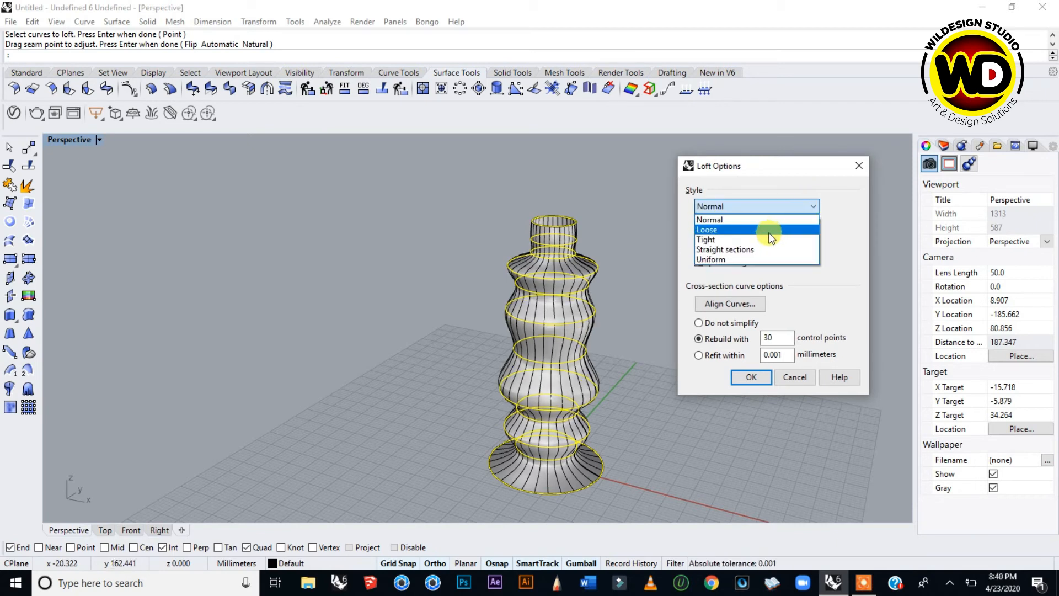
pyautogui.click(753, 219)
pyautogui.click(804, 206)
pyautogui.click(754, 230)
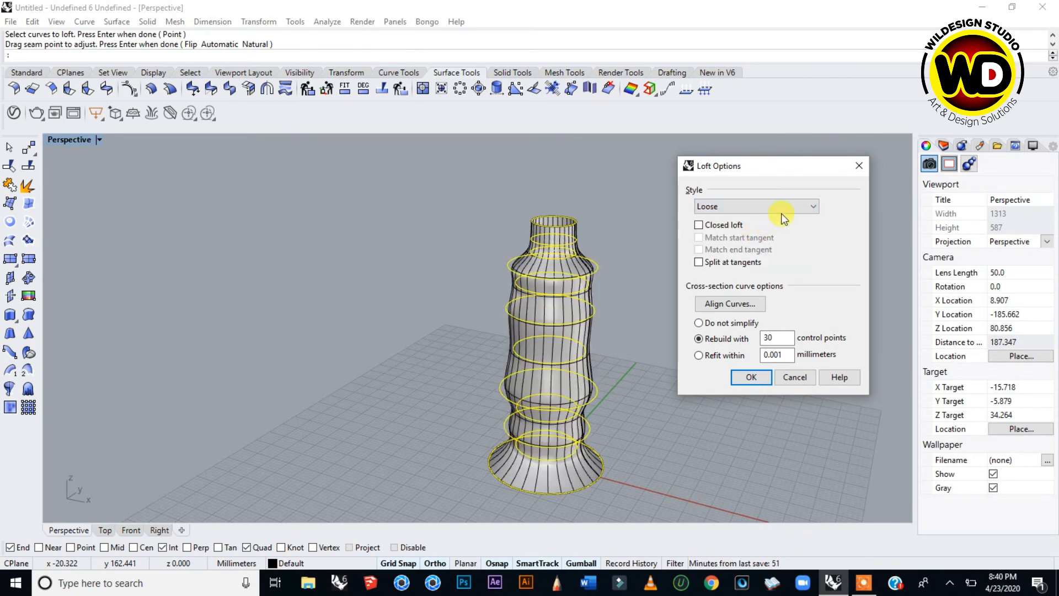
pyautogui.click(795, 206)
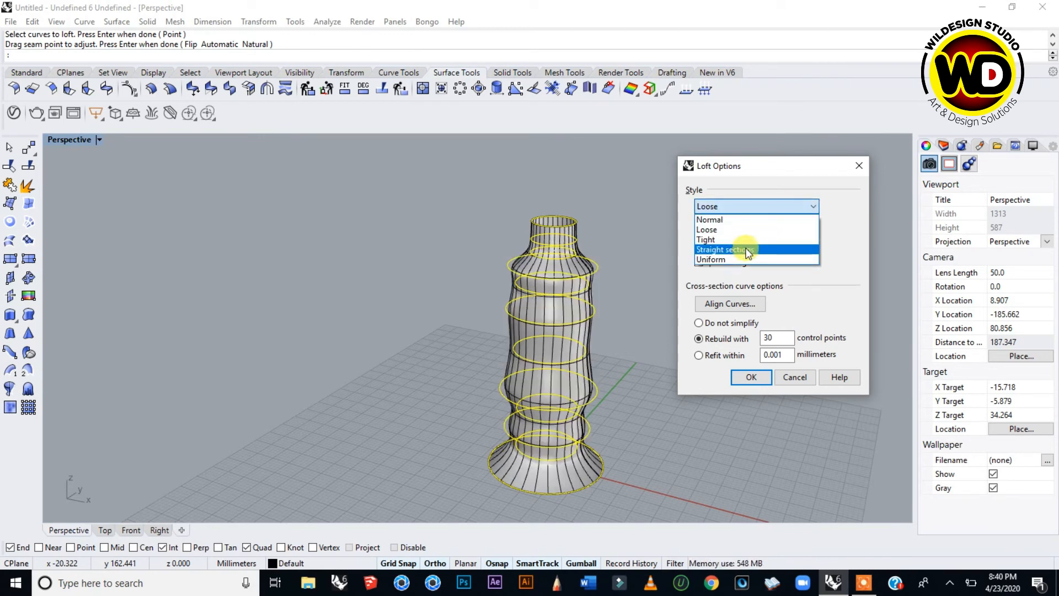
pyautogui.click(746, 250)
pyautogui.moveTo(591, 370); pyautogui.dragTo(580, 404, button='right')
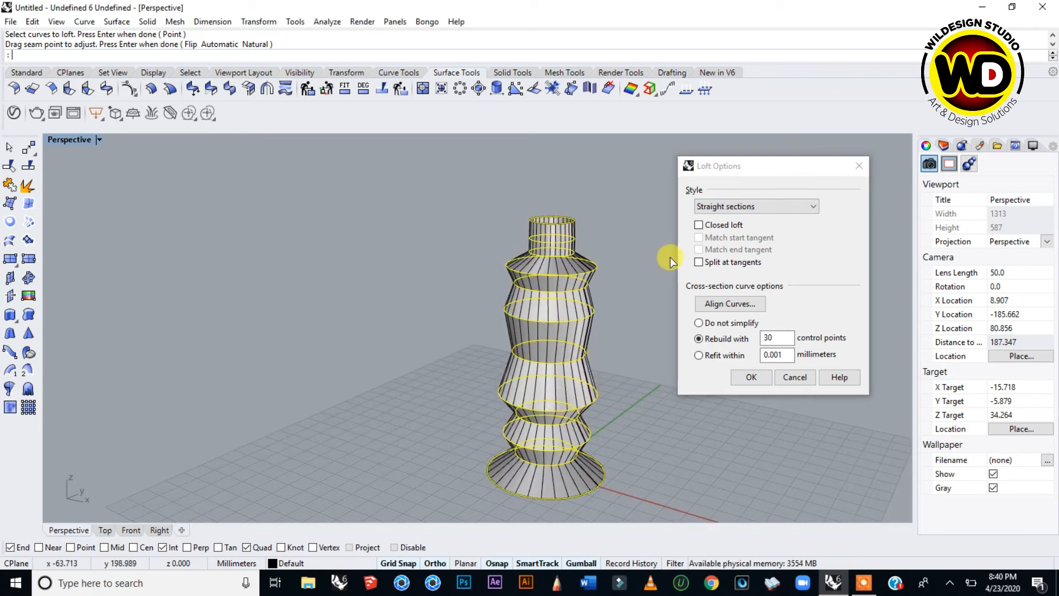
# - Set the loft style to Uniform and create the surface with cross-sections rebuilt with 30 control points
pyautogui.click(784, 206)
pyautogui.click(746, 260)
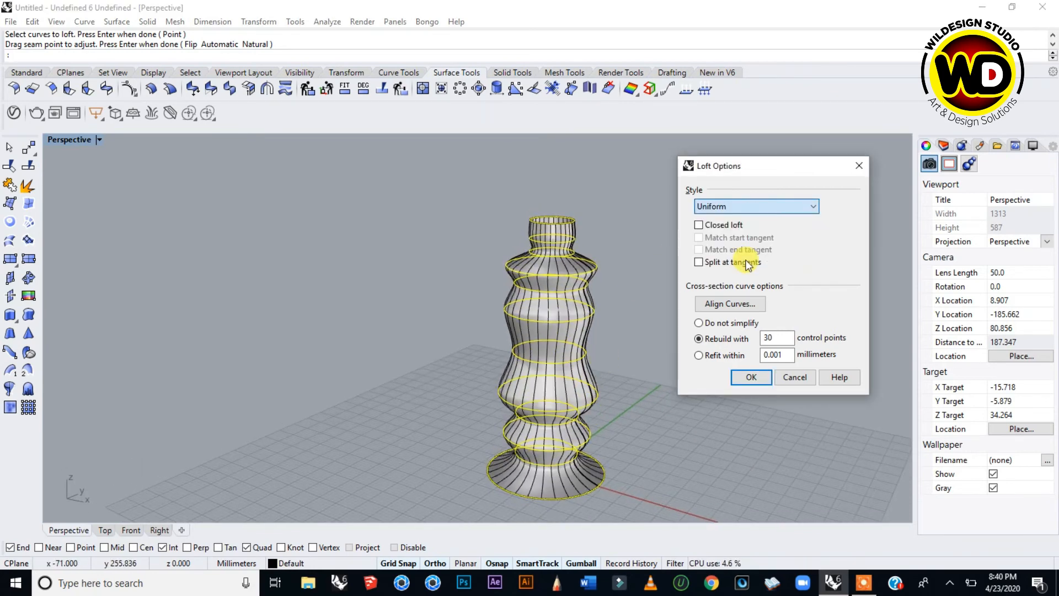
pyautogui.moveTo(579, 319); pyautogui.dragTo(585, 477, button='right')
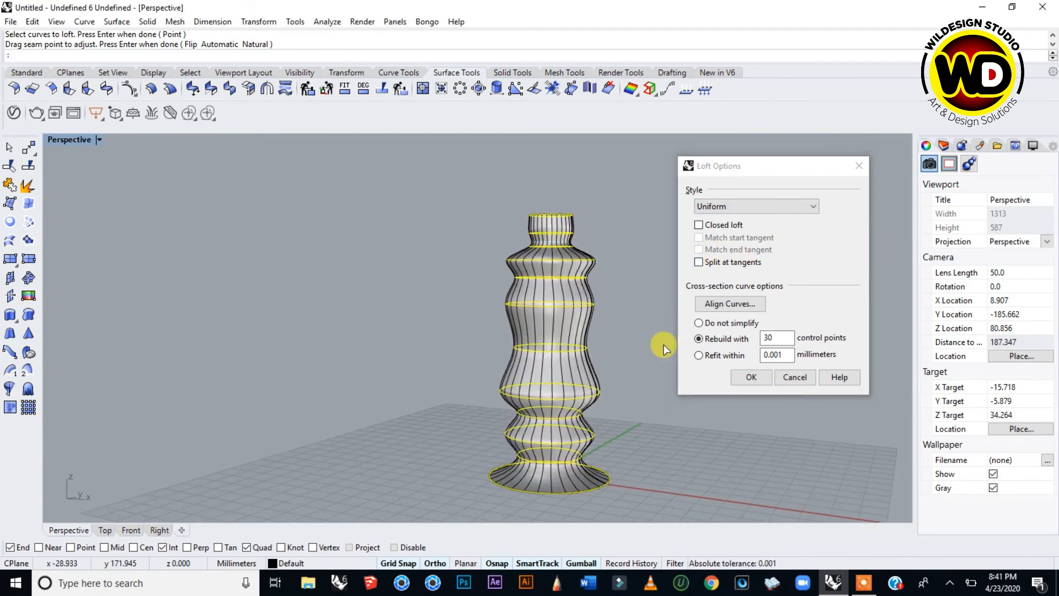
pyautogui.click(752, 379)
# - Select the circle curve around the open underside of the lofted body's base
pyautogui.moveTo(598, 230); pyautogui.dragTo(600, 381, button='right')
pyautogui.scroll(5, 556, 274)
pyautogui.scroll(6, 598, 381)
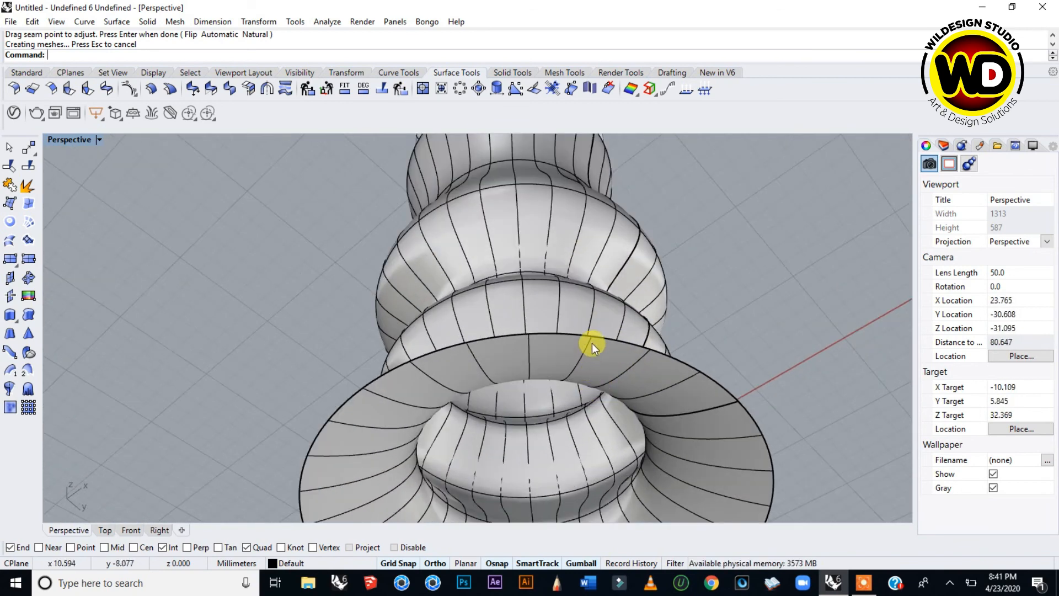
pyautogui.click(592, 336)
pyautogui.click(648, 371)
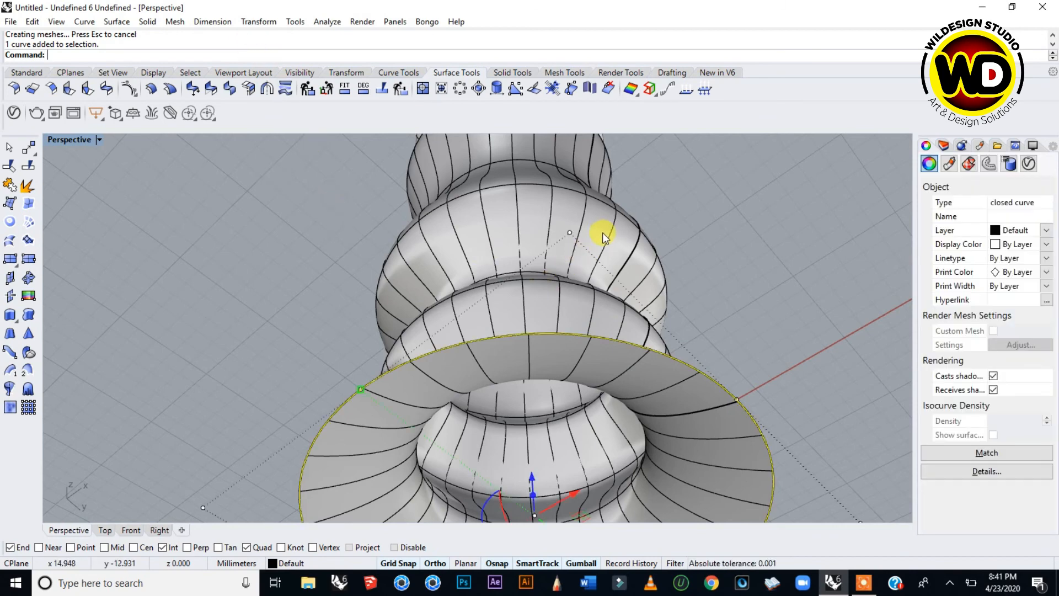
# - Preview and create a Patch surface from the selected base circle, with 10 U and V spans, 0.5 sample point spacing and stiffness 1
pyautogui.scroll(-5, 603, 236)
pyautogui.moveTo(611, 214); pyautogui.dragTo(582, 277, button='right')
pyautogui.scroll(-3, 615, 320)
pyautogui.scroll(5, 595, 282)
pyautogui.scroll(-8, 595, 283)
pyautogui.moveTo(584, 268)
pyautogui.mouseDown(button='right')
pyautogui.moveTo(592, 251)
pyautogui.moveTo(628, 359)
pyautogui.moveTo(622, 265)
pyautogui.moveTo(576, 414)
pyautogui.moveTo(581, 280)
pyautogui.mouseUp(button='right')
pyautogui.scroll(5, 581, 280)
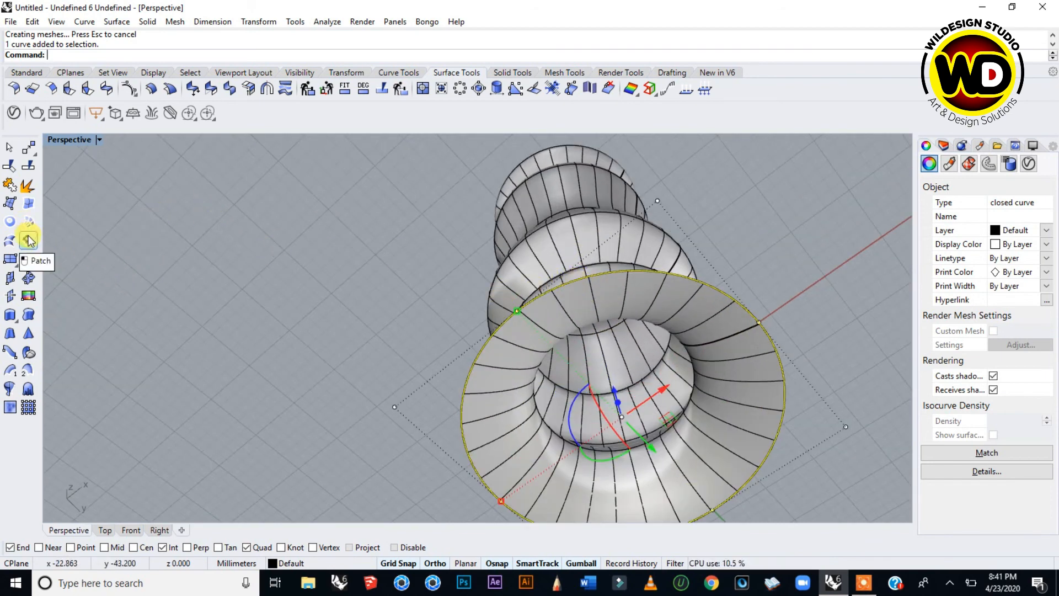
pyautogui.click(116, 22)
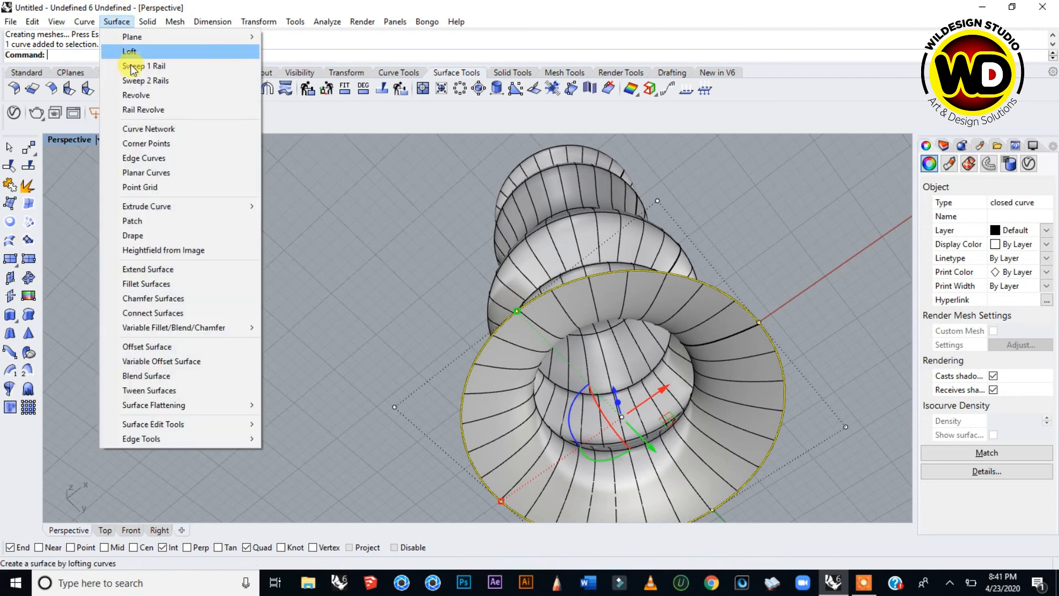
pyautogui.click(144, 221)
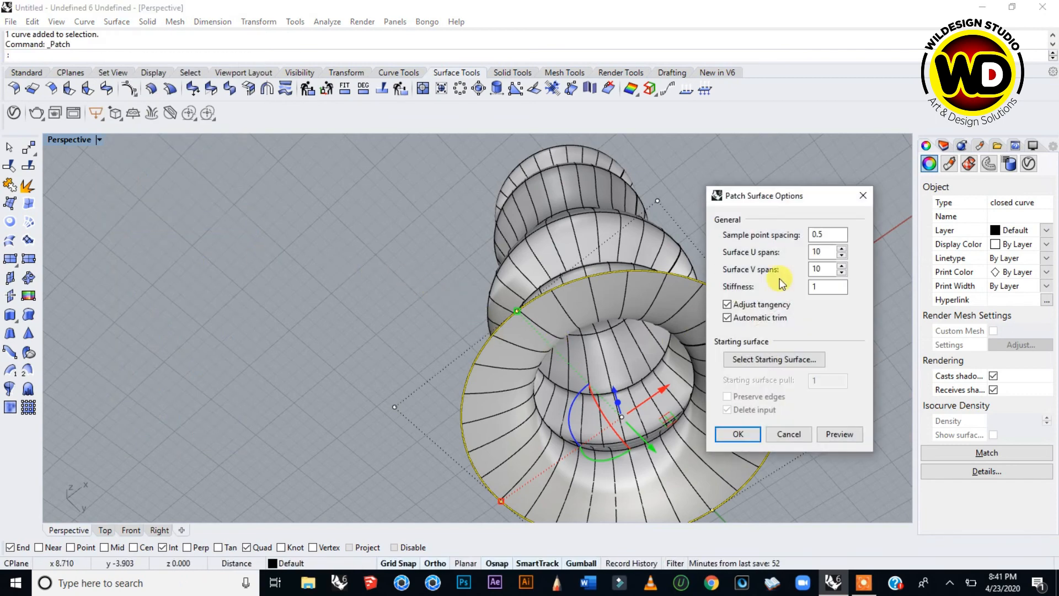
pyautogui.click(838, 434)
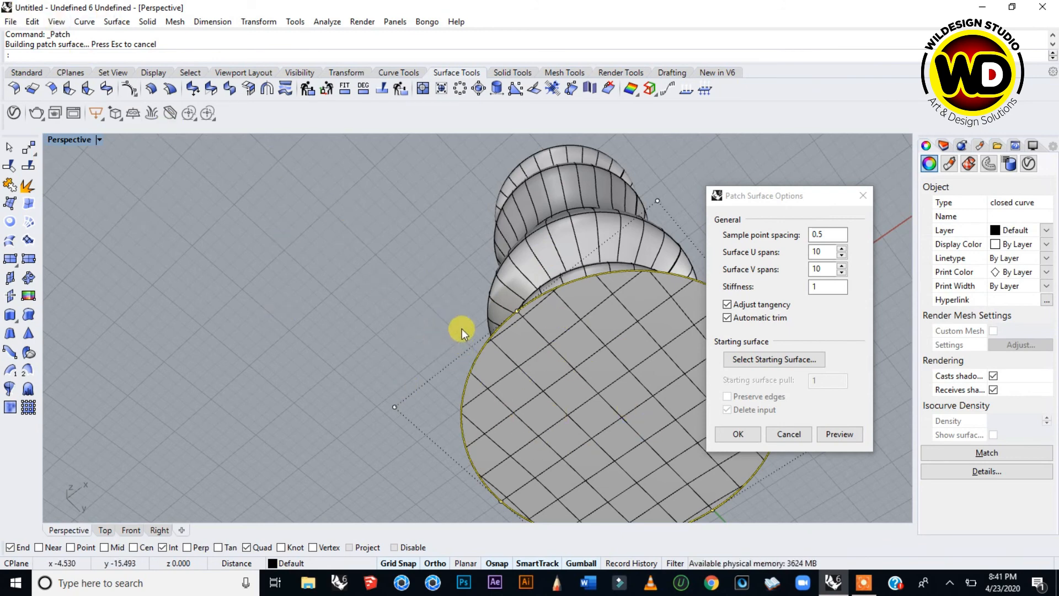
pyautogui.scroll(-10, 466, 327)
pyautogui.scroll(7, 547, 334)
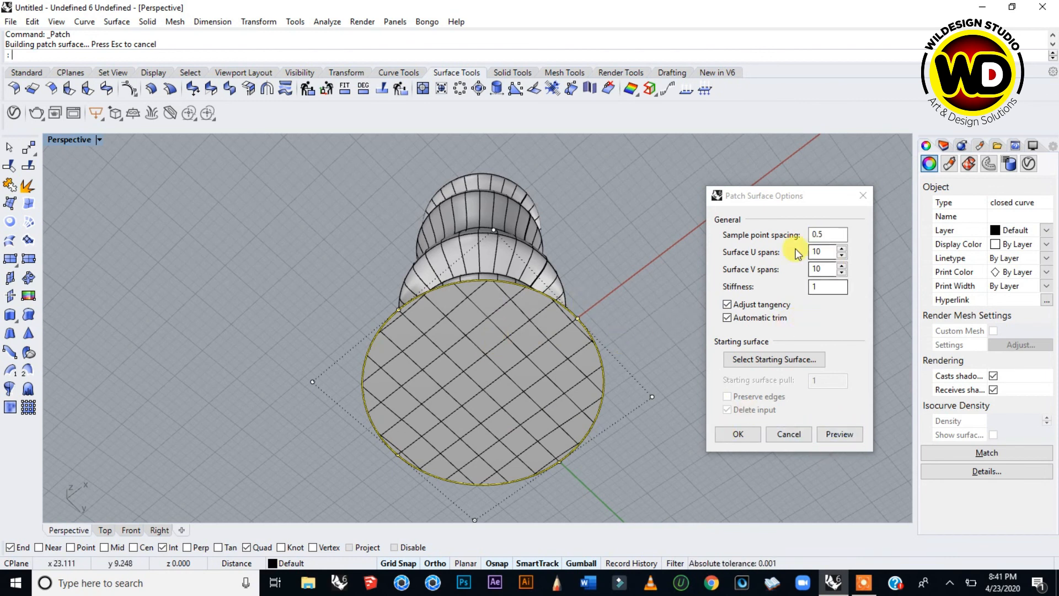
pyautogui.click(741, 436)
# - Examine the lofted body's full profile from the side, from the narrow neck down to the flared base
pyautogui.moveTo(485, 206); pyautogui.dragTo(538, 244, button='right')
pyautogui.scroll(-5, 542, 250)
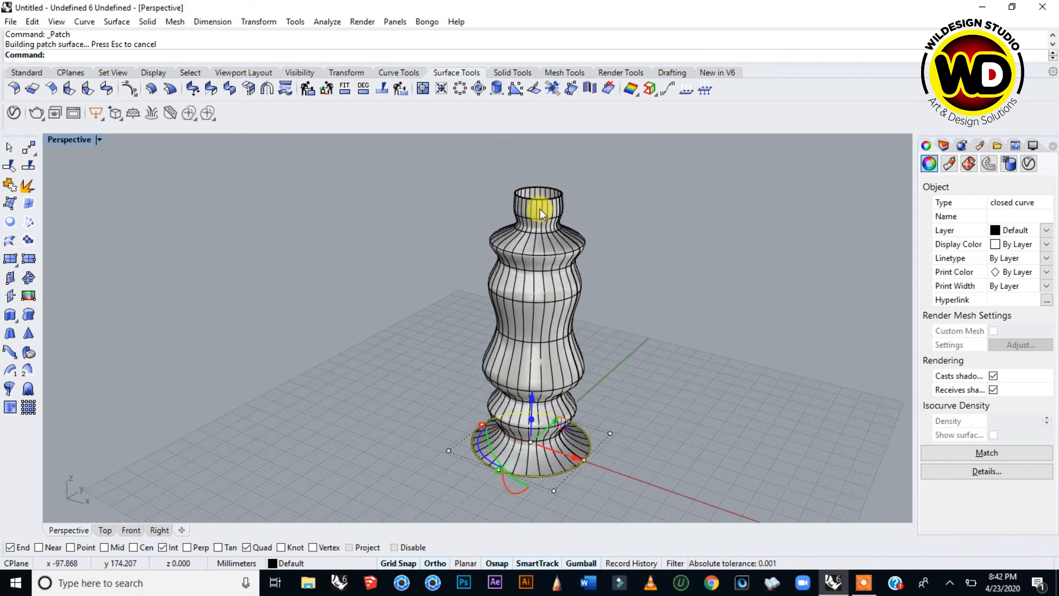
pyautogui.scroll(-1, 540, 209)
pyautogui.scroll(-1, 544, 284)
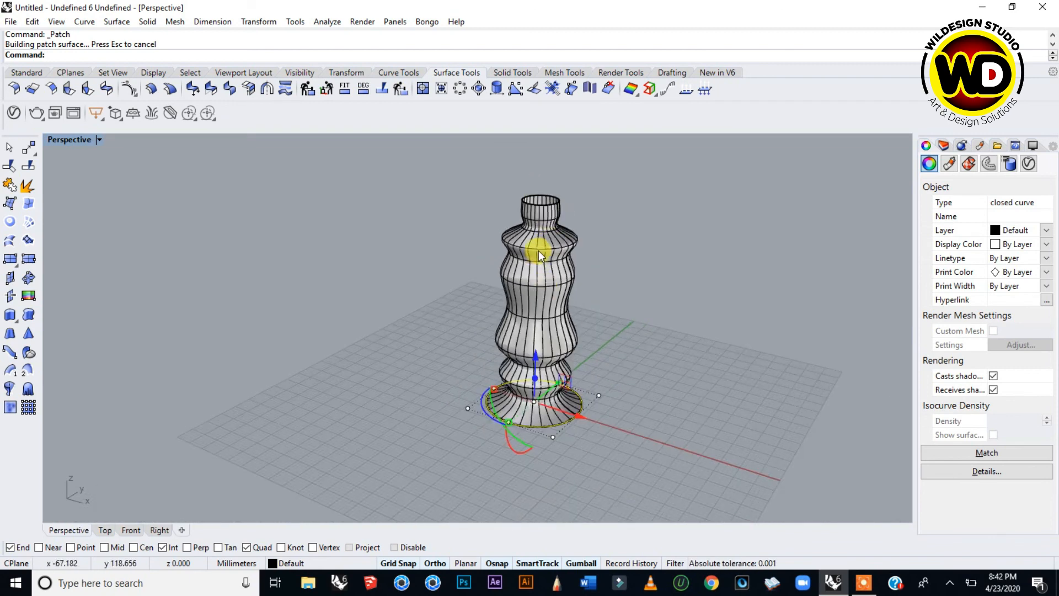
pyautogui.scroll(1, 539, 251)
pyautogui.scroll(2, 543, 189)
pyautogui.scroll(-1, 544, 187)
pyautogui.scroll(-1, 549, 298)
pyautogui.scroll(2, 529, 207)
pyautogui.scroll(-3, 531, 204)
pyautogui.moveTo(580, 395); pyautogui.dragTo(591, 379, button='right')
pyautogui.scroll(2, 535, 193)
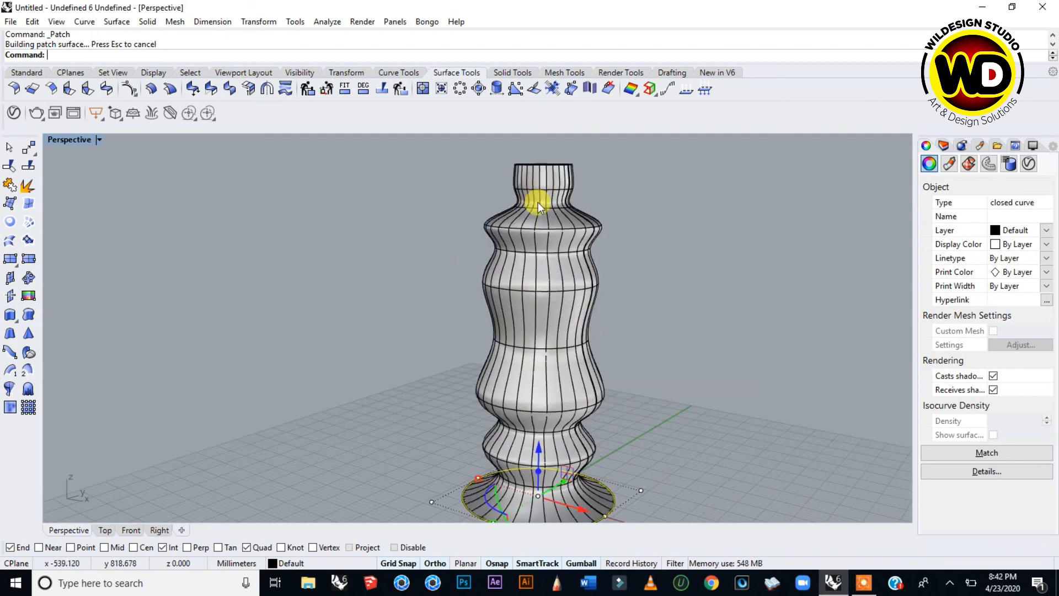
pyautogui.moveTo(498, 282); pyautogui.dragTo(505, 295, button='right')
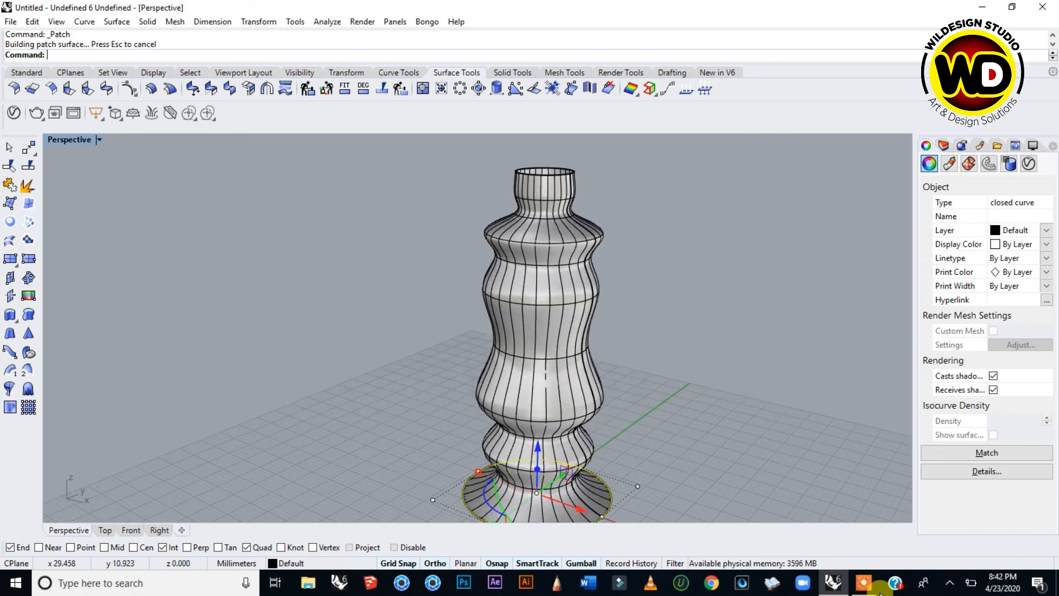
pyautogui.click(864, 583)
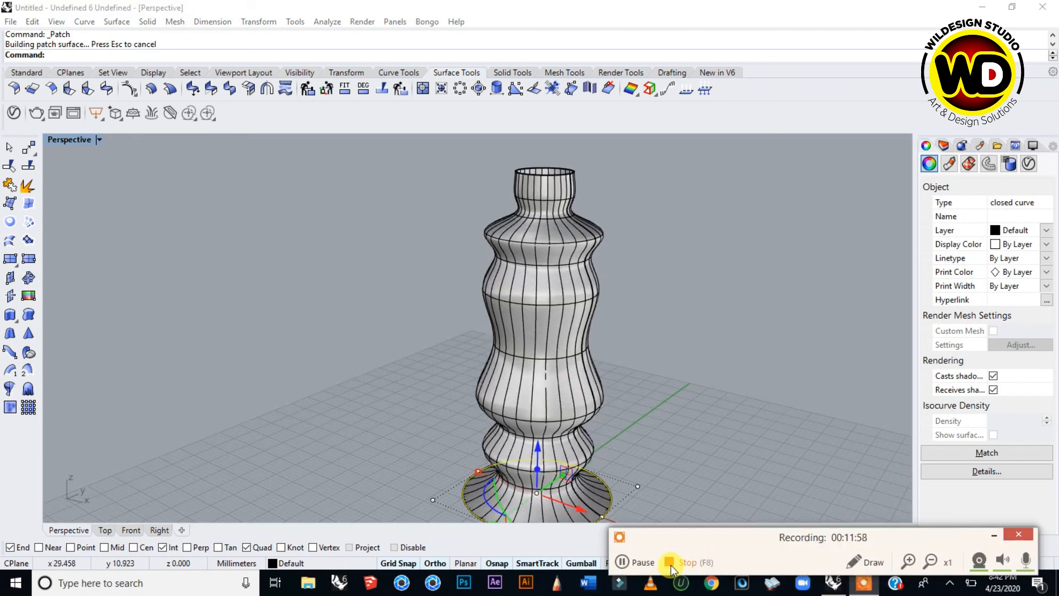